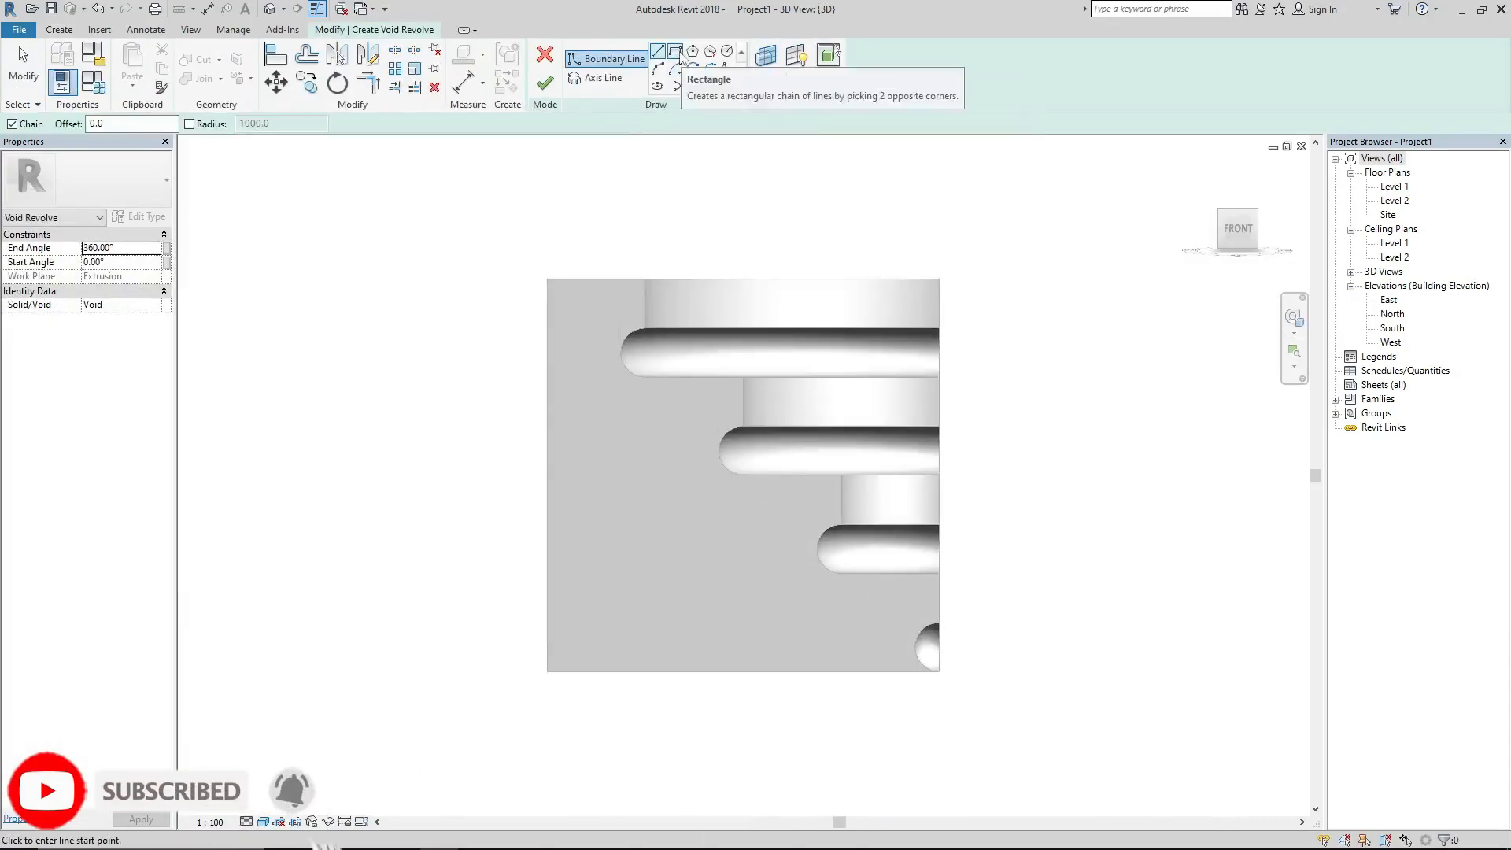
click(445, 299)
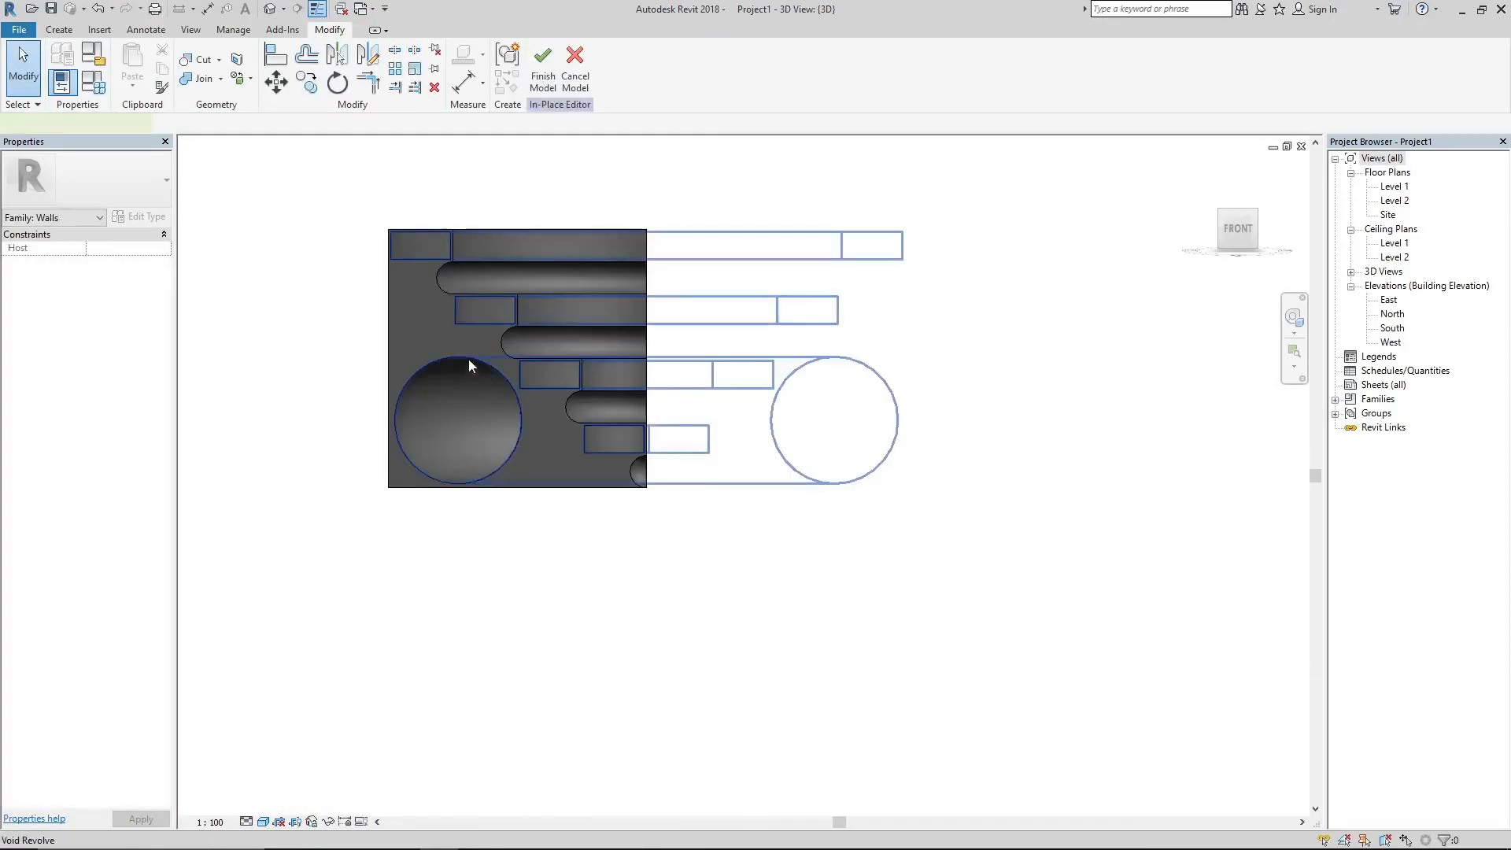
shift+middle_drag(472, 370, 376, 272)
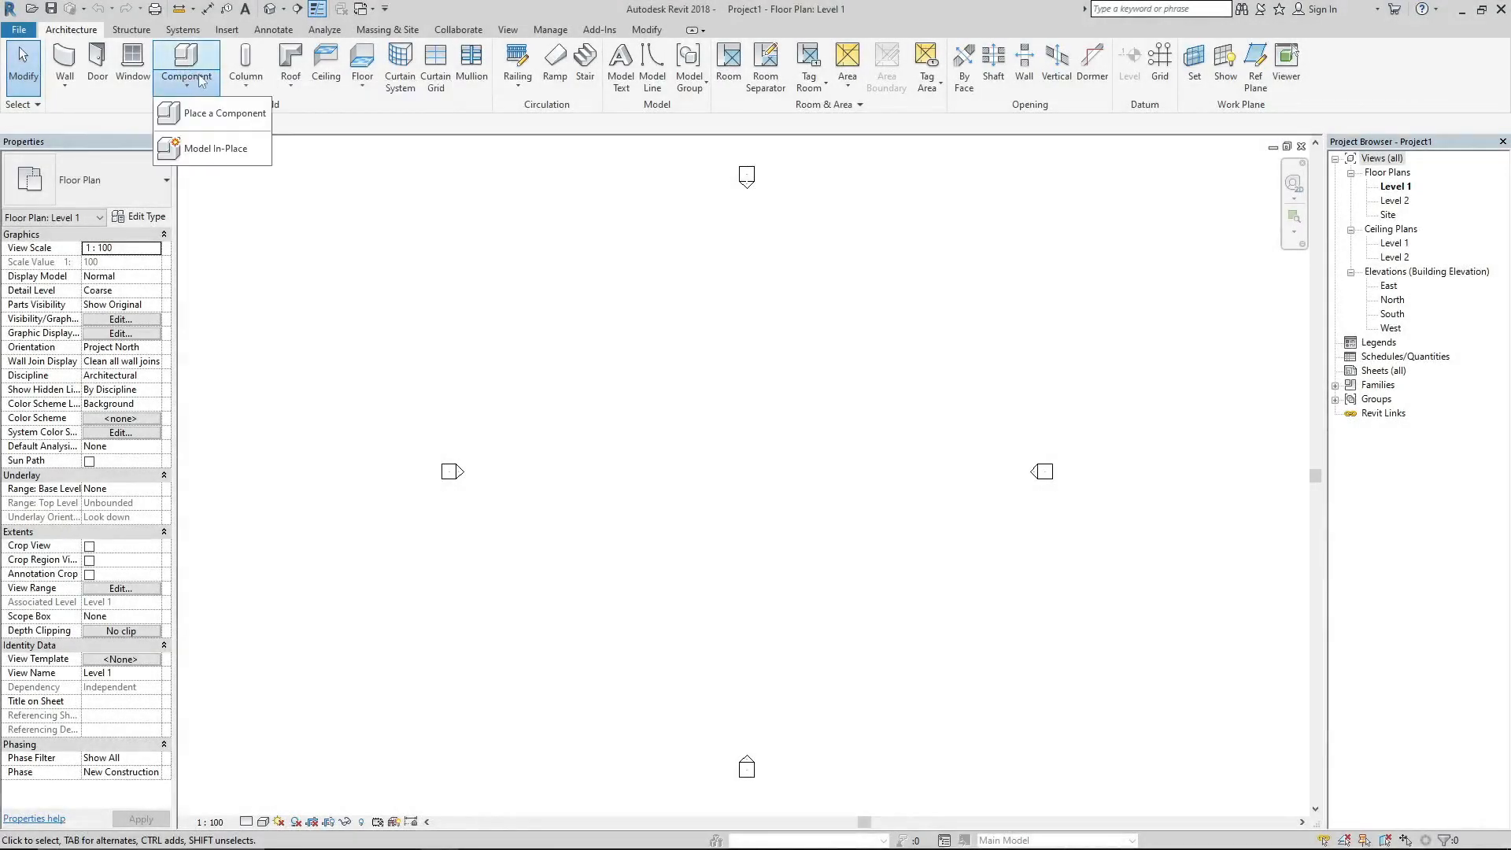
- Create an in-place model in the Walls category and name it CSN-Model
click(201, 150)
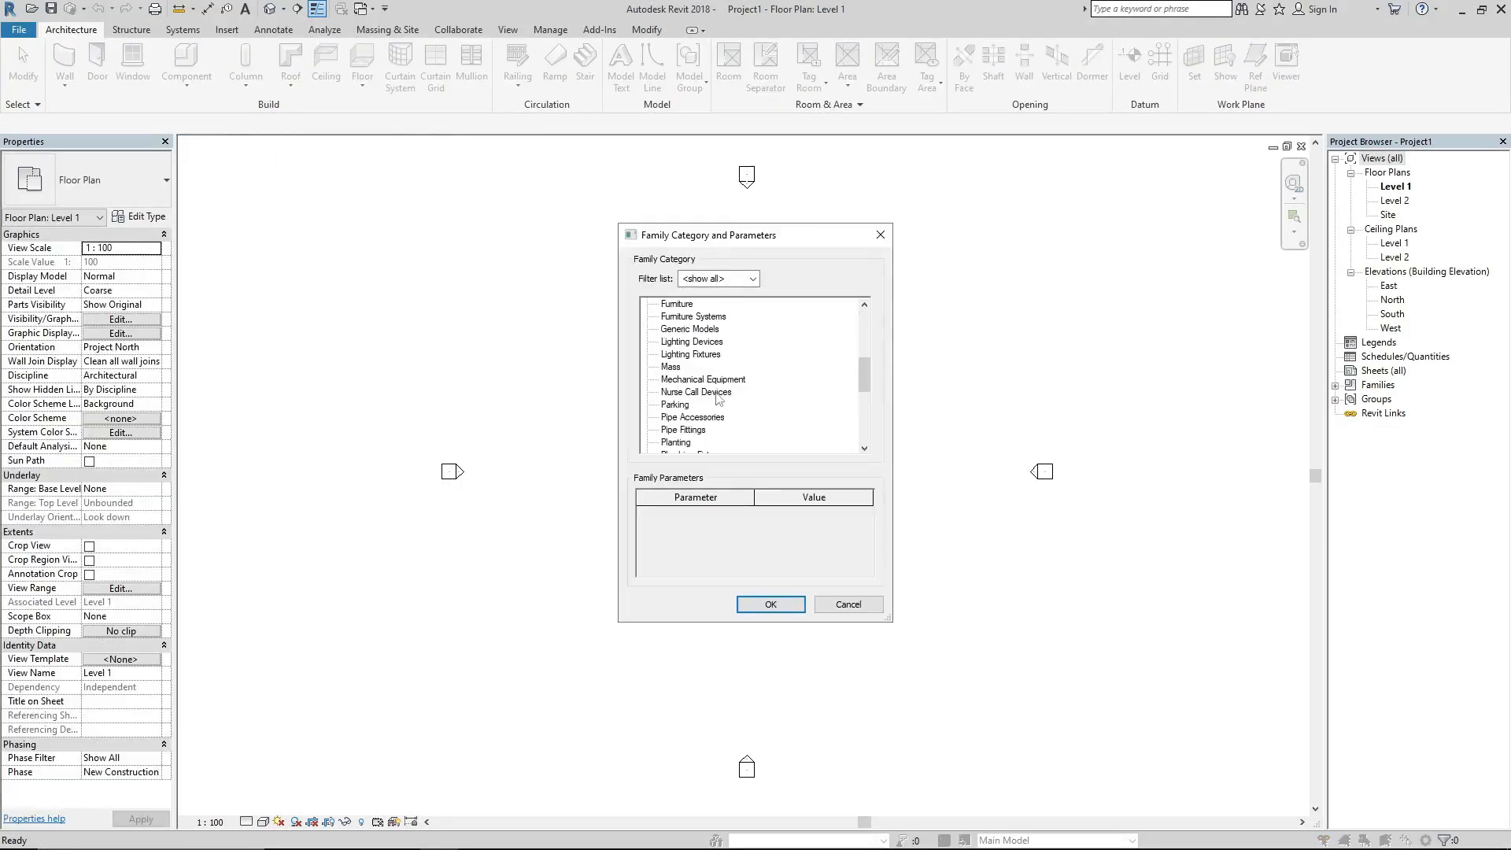
scroll(718, 397, down, 5)
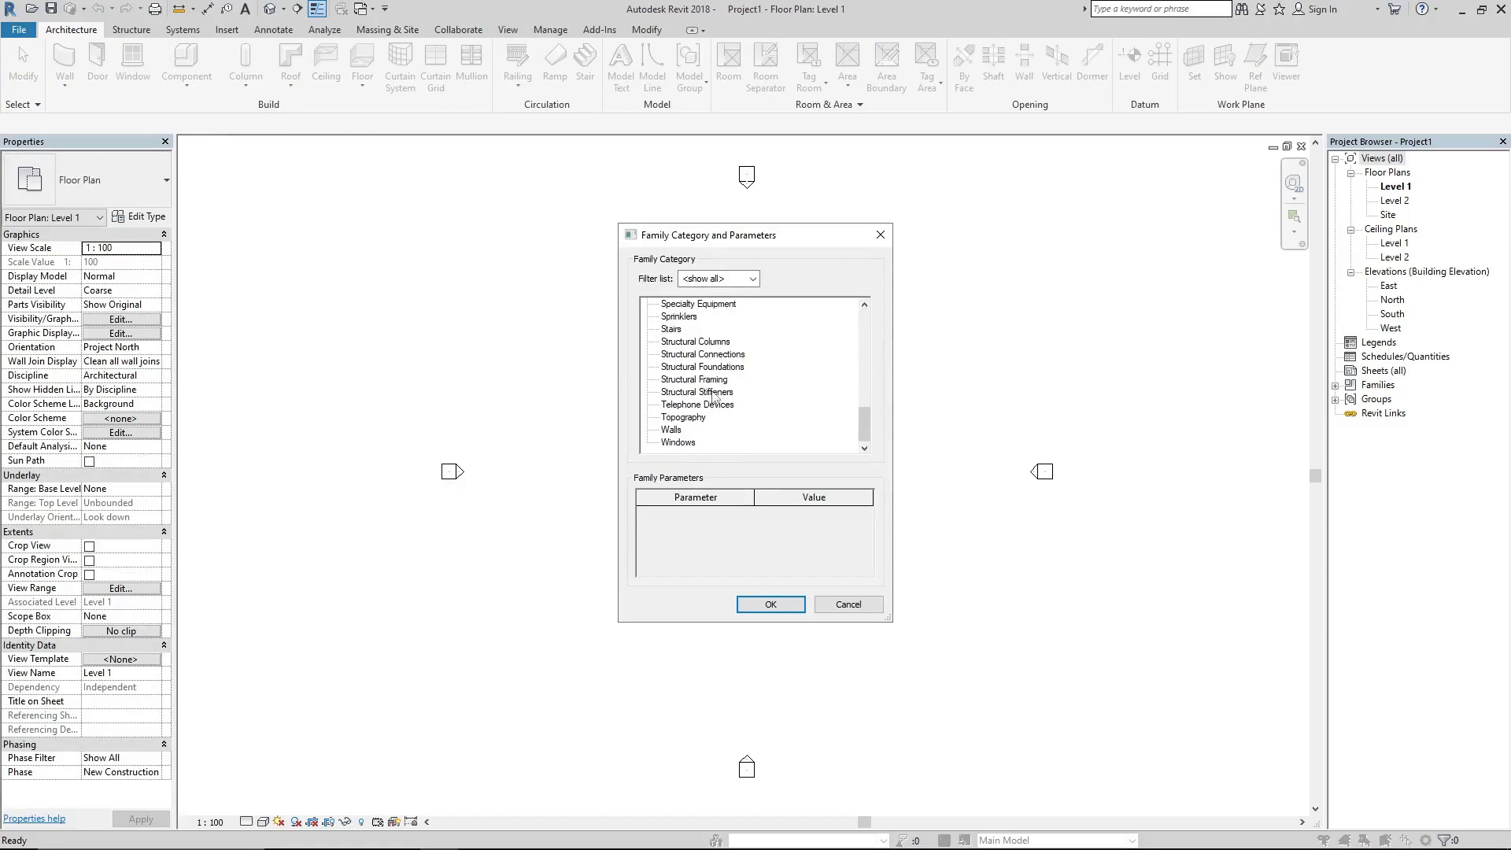
click(670, 430)
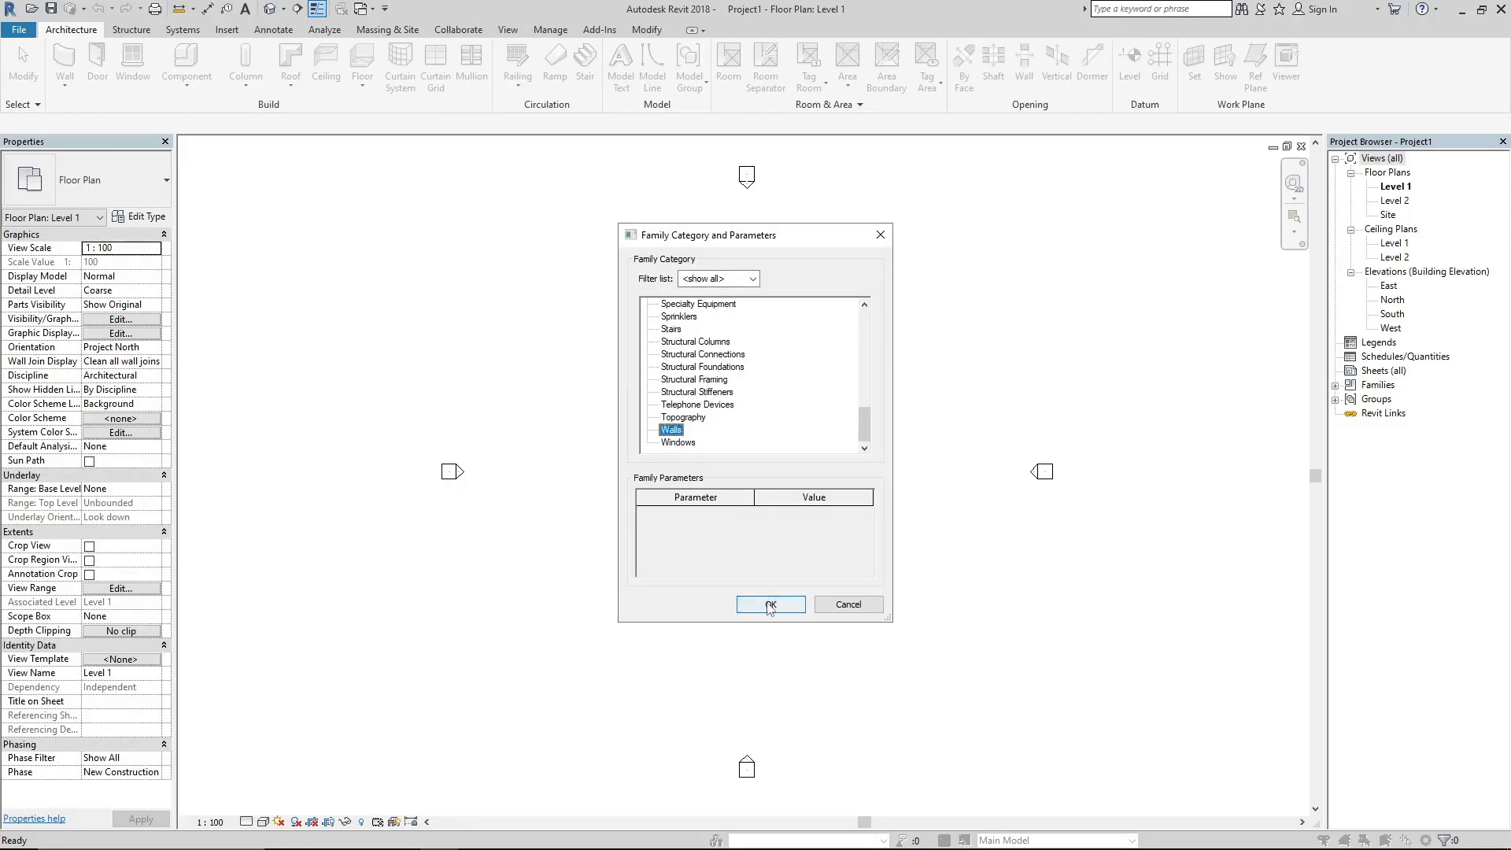
click(771, 604)
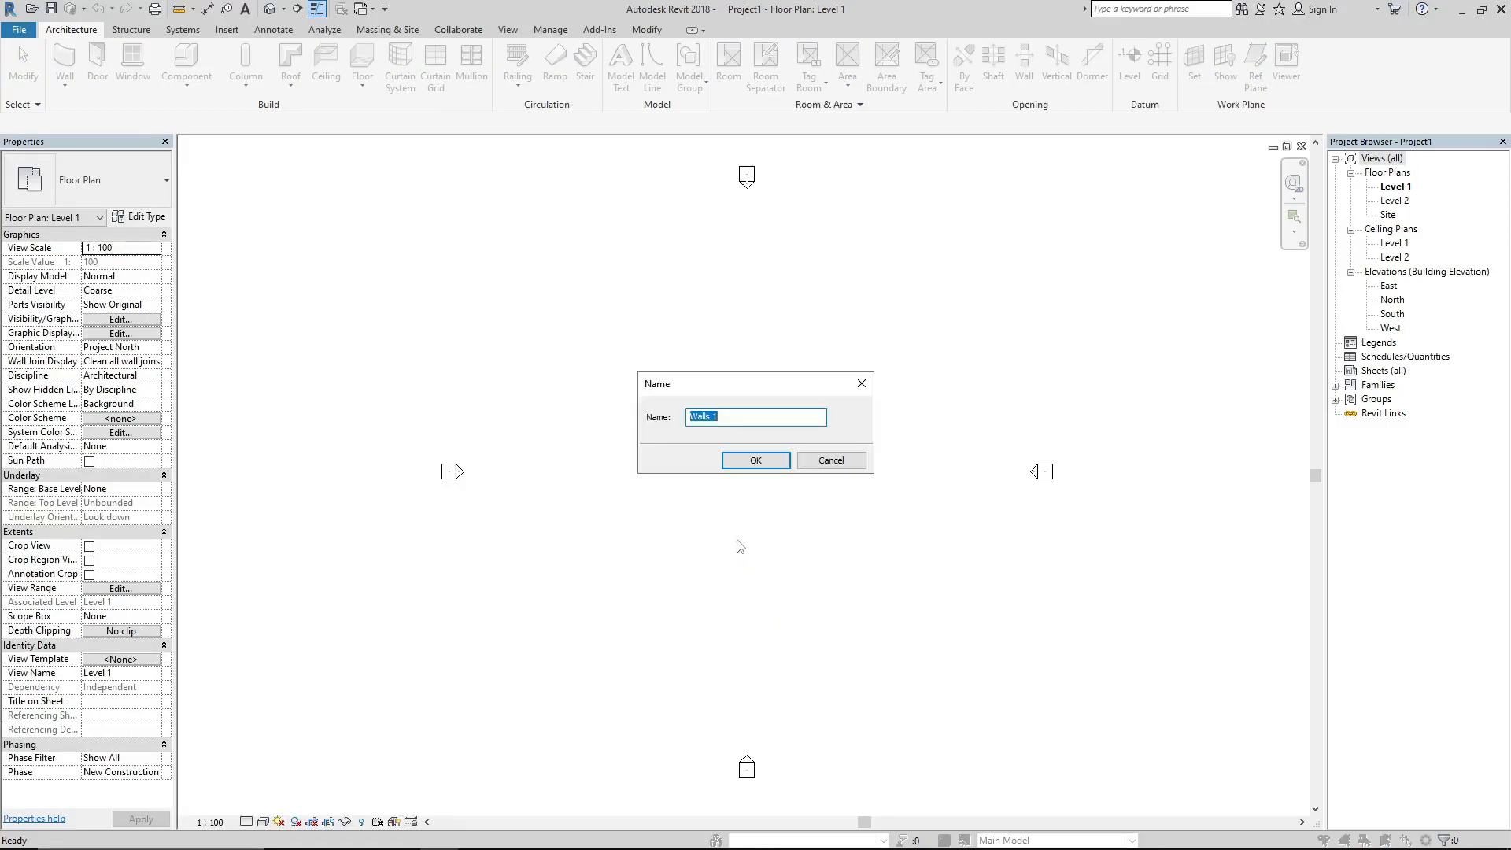
text(CSN-Model)
key(Return)
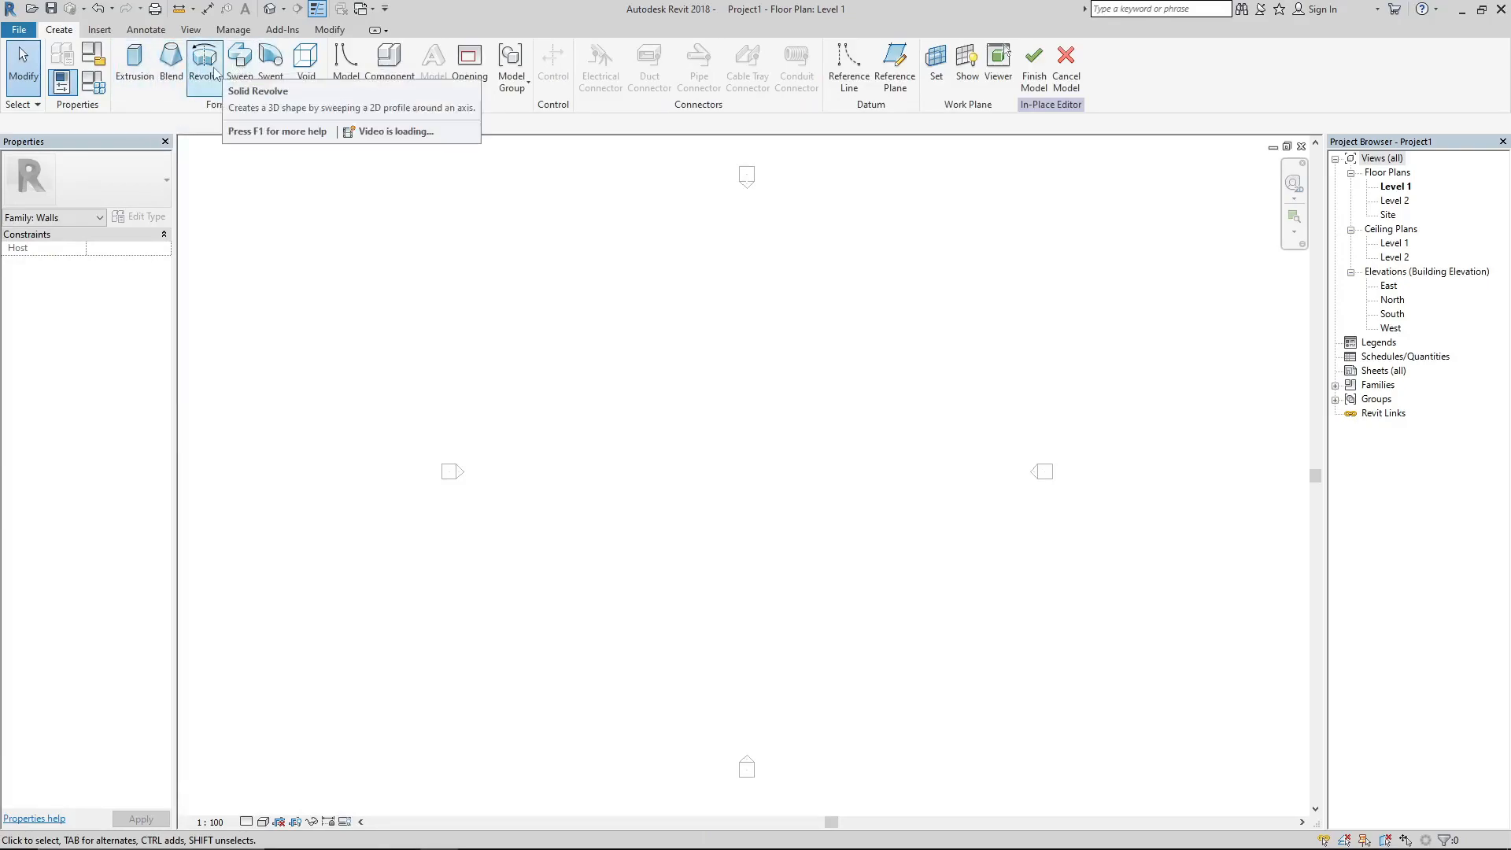
- Start a solid extrusion and sketch a rectangle about 3700 mm wide in the top orientation of the 3D view
click(306, 79)
click(304, 79)
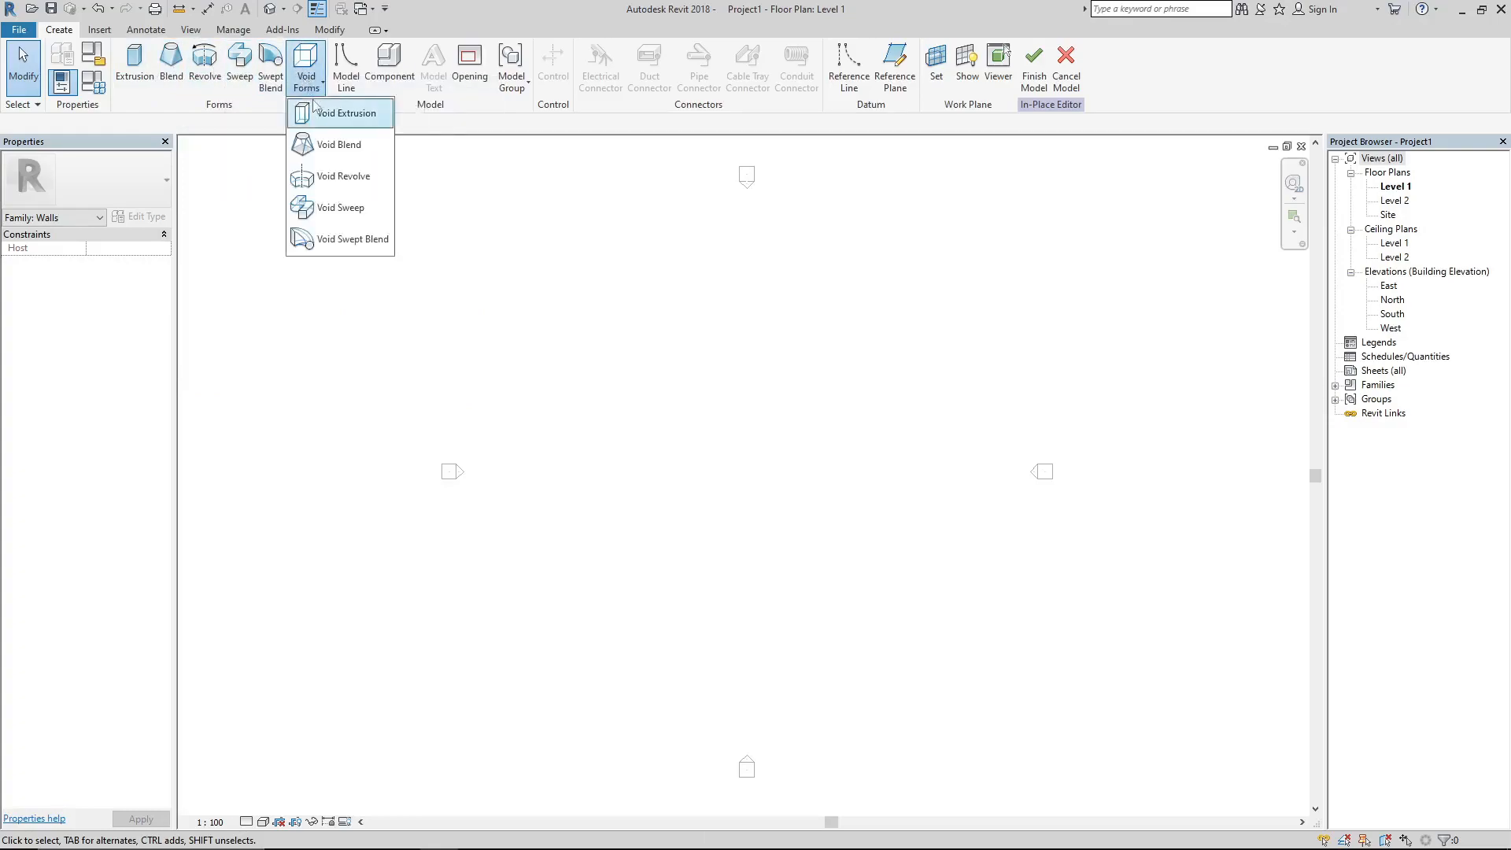
click(147, 73)
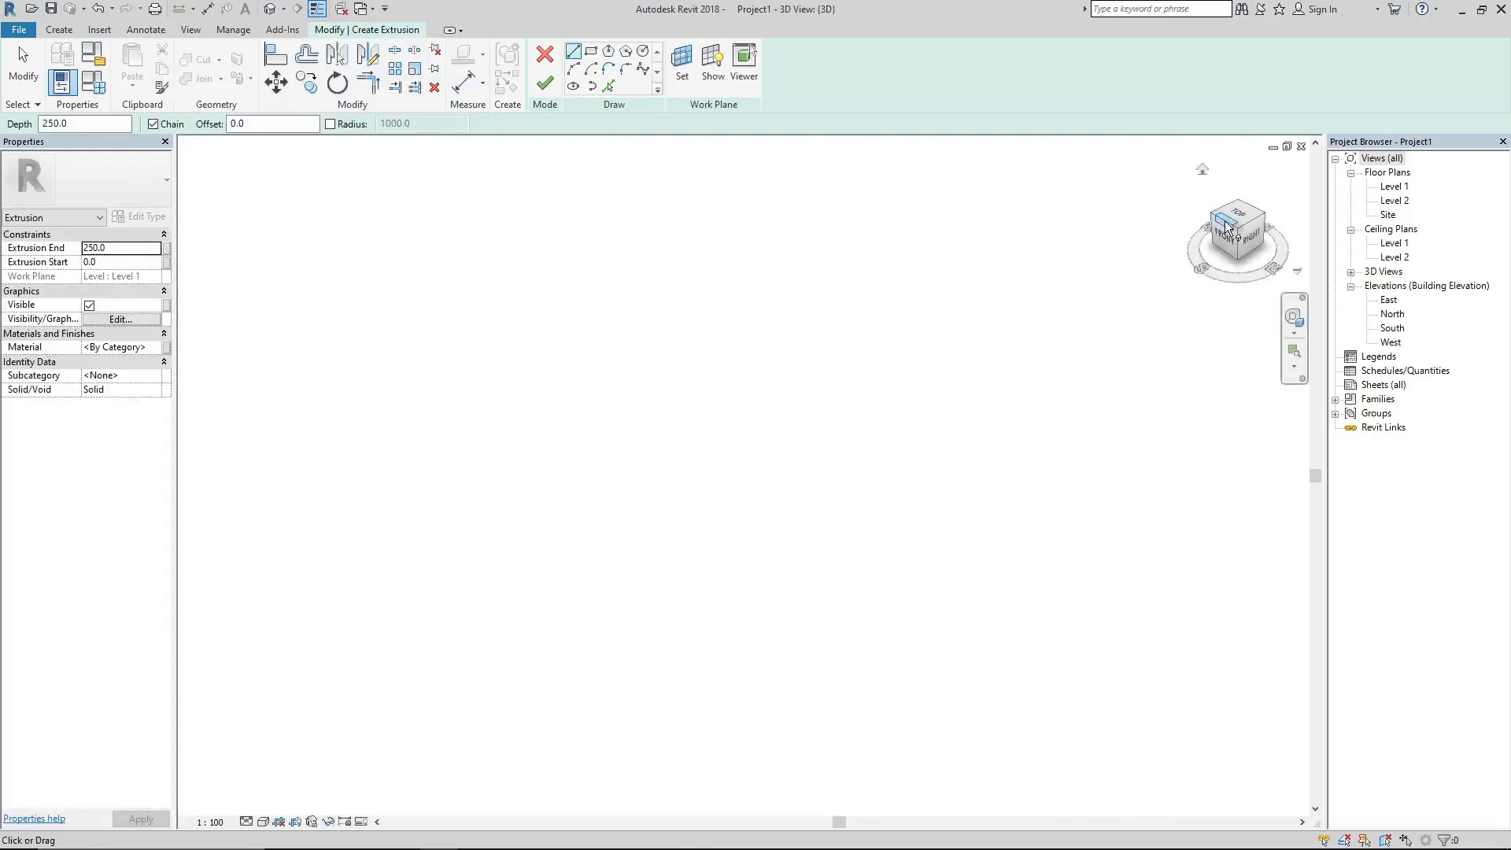
click(1236, 218)
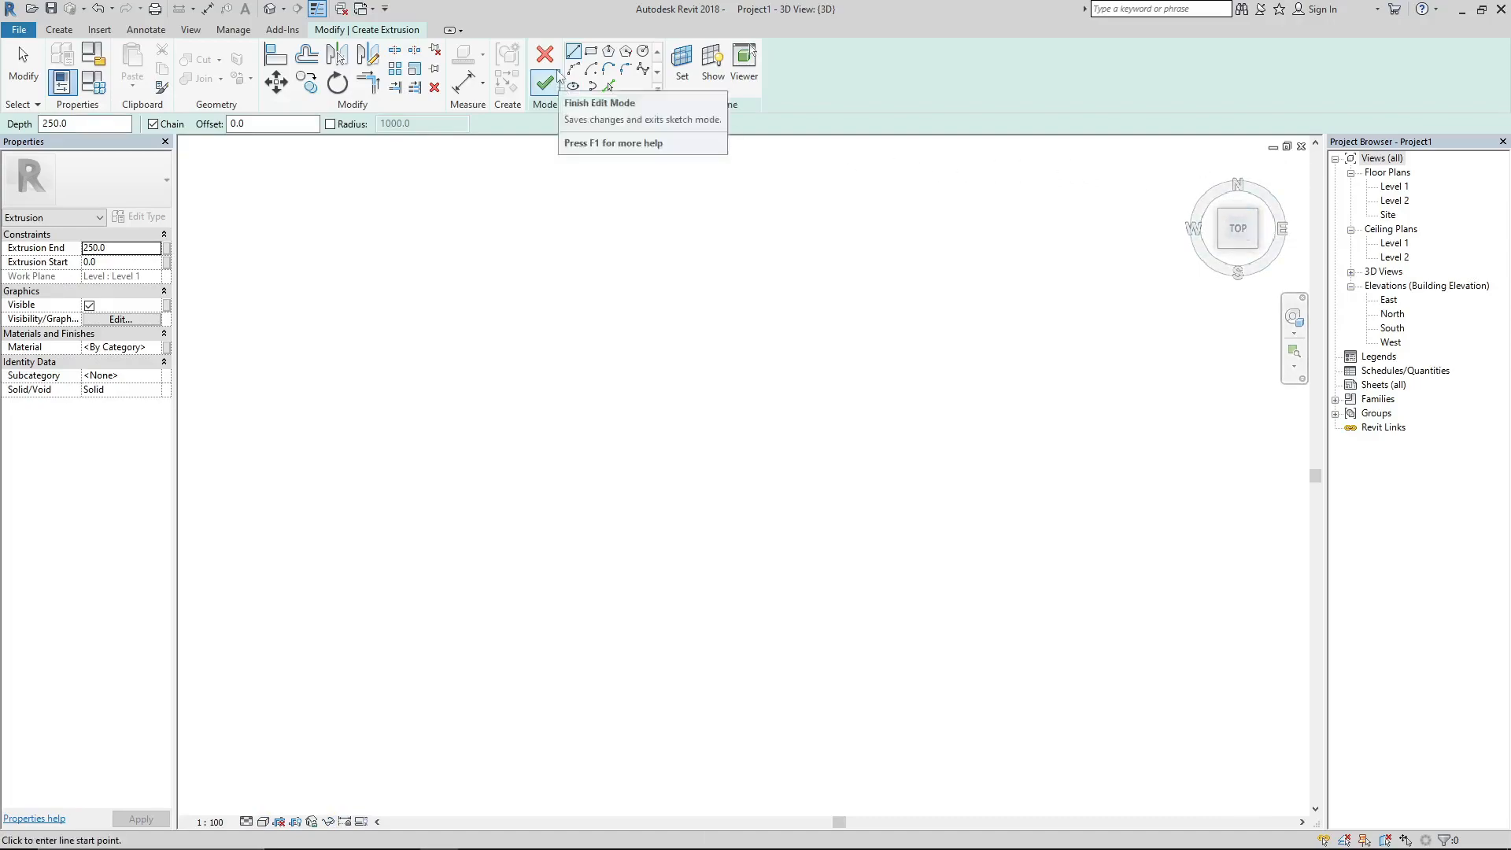
click(591, 51)
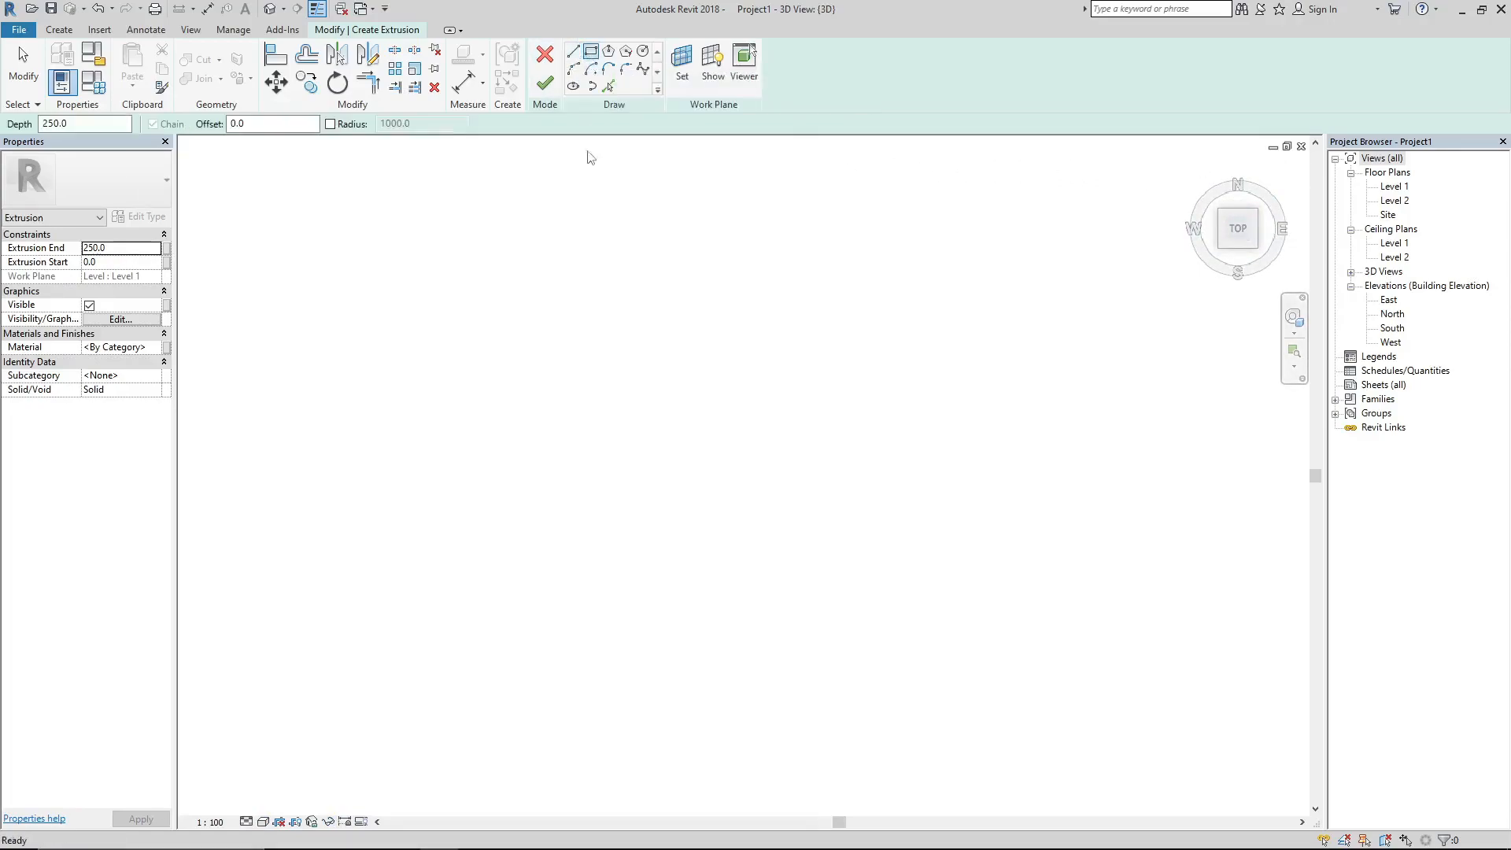
click(532, 282)
click(825, 520)
key(Escape)
key(Escape)
- Set both the height and the width of the rectangle to 20' and finish the extrusion sketch
click(693, 284)
click(861, 400)
text(20)
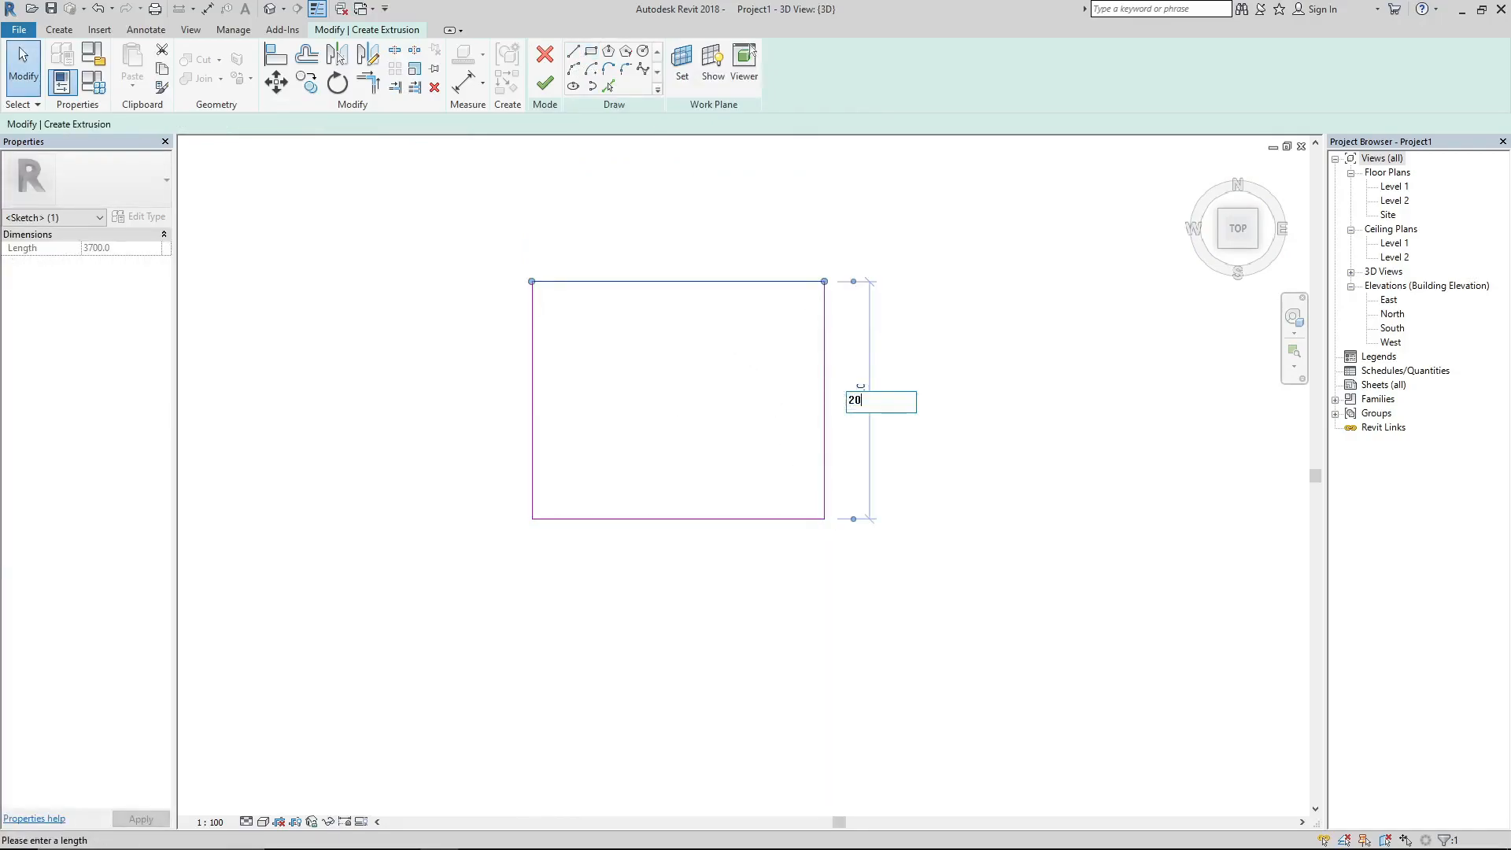
key(Return)
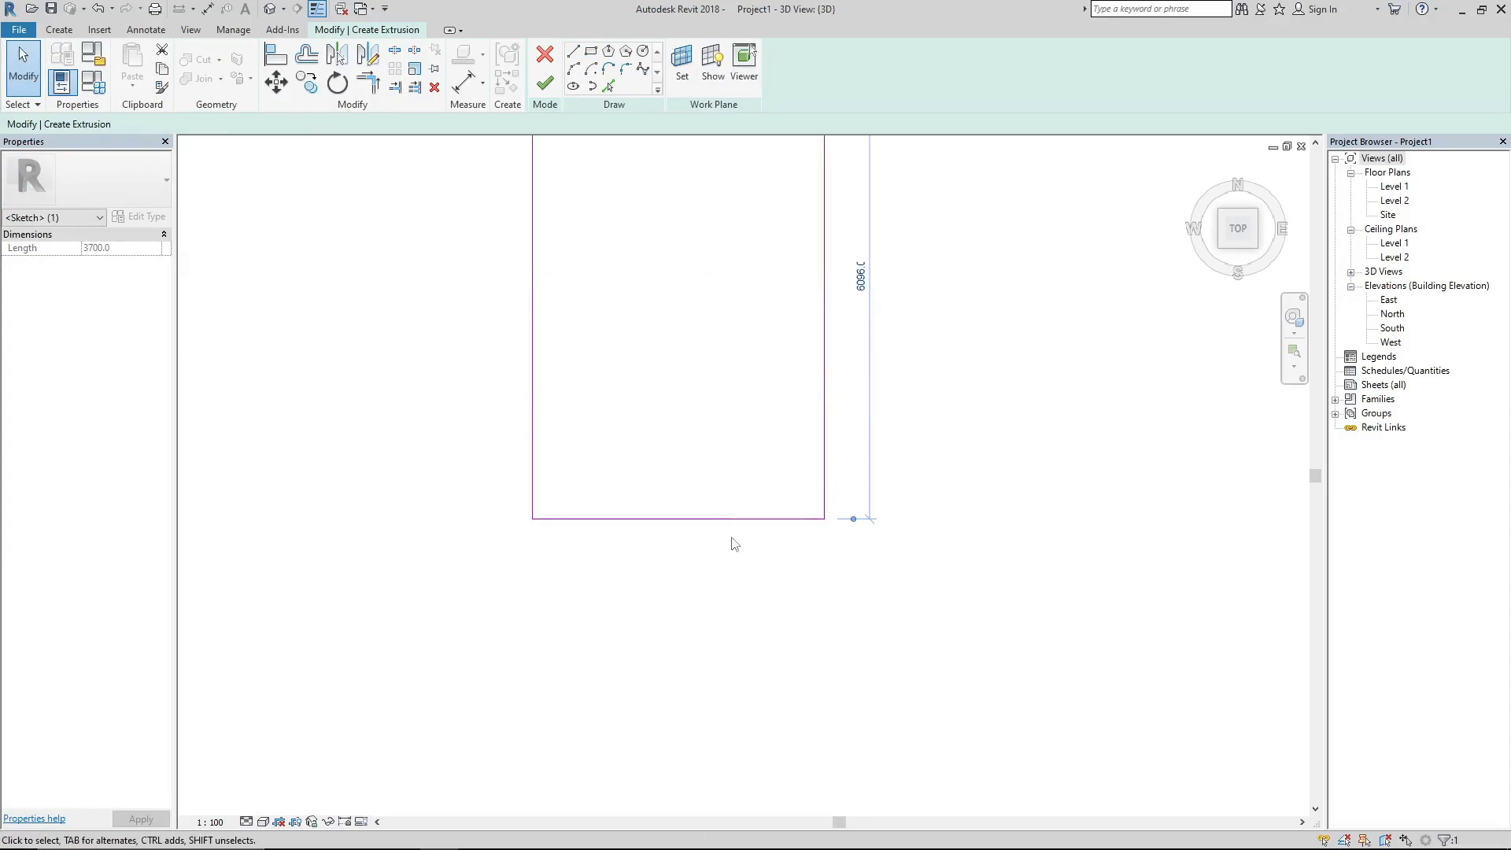
scroll(715, 618, down, 1)
click(797, 504)
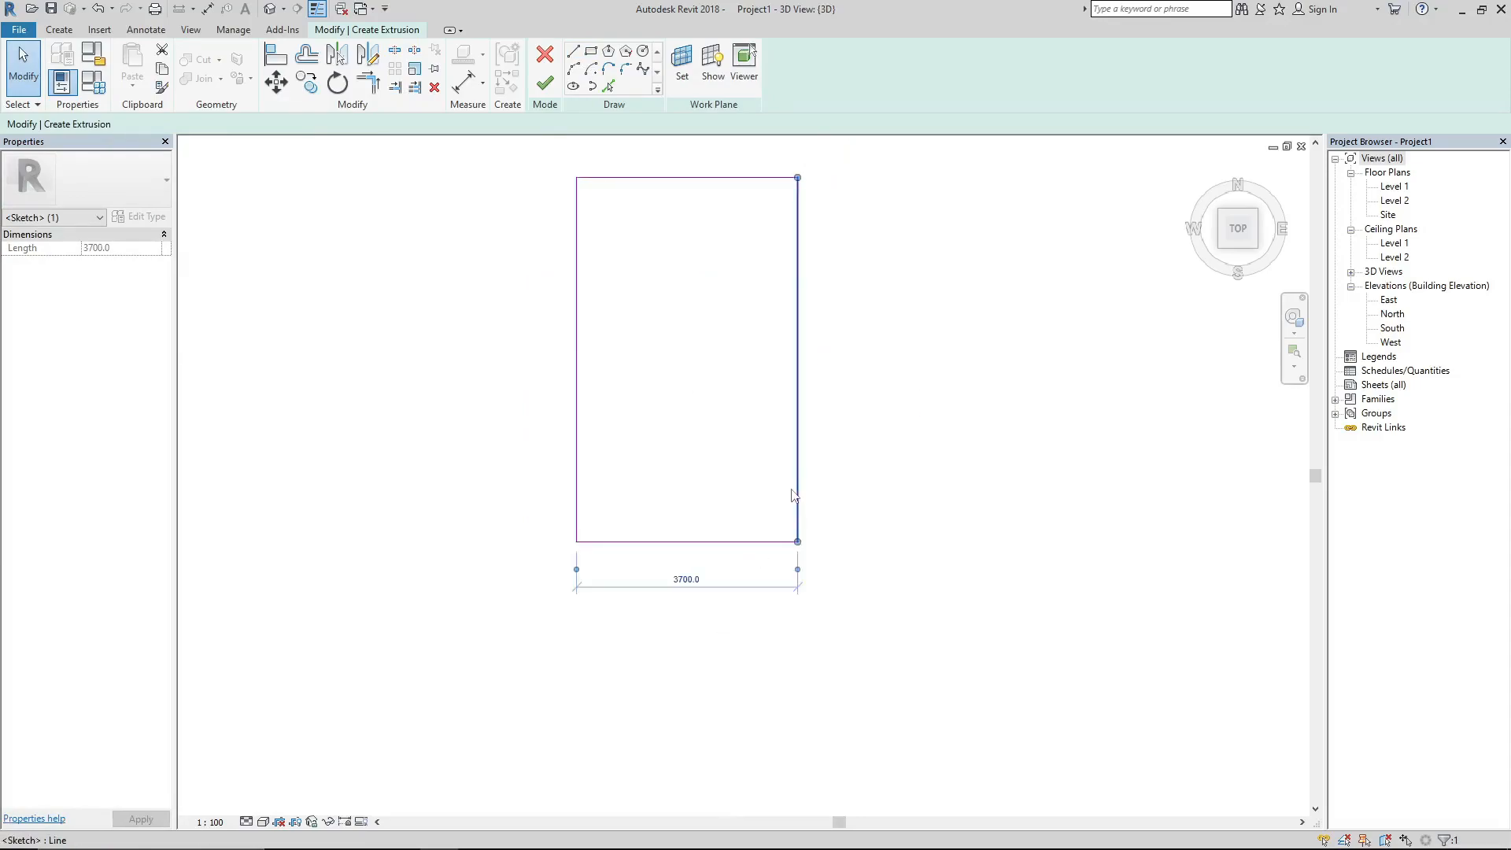
click(687, 580)
text(20')
key(Return)
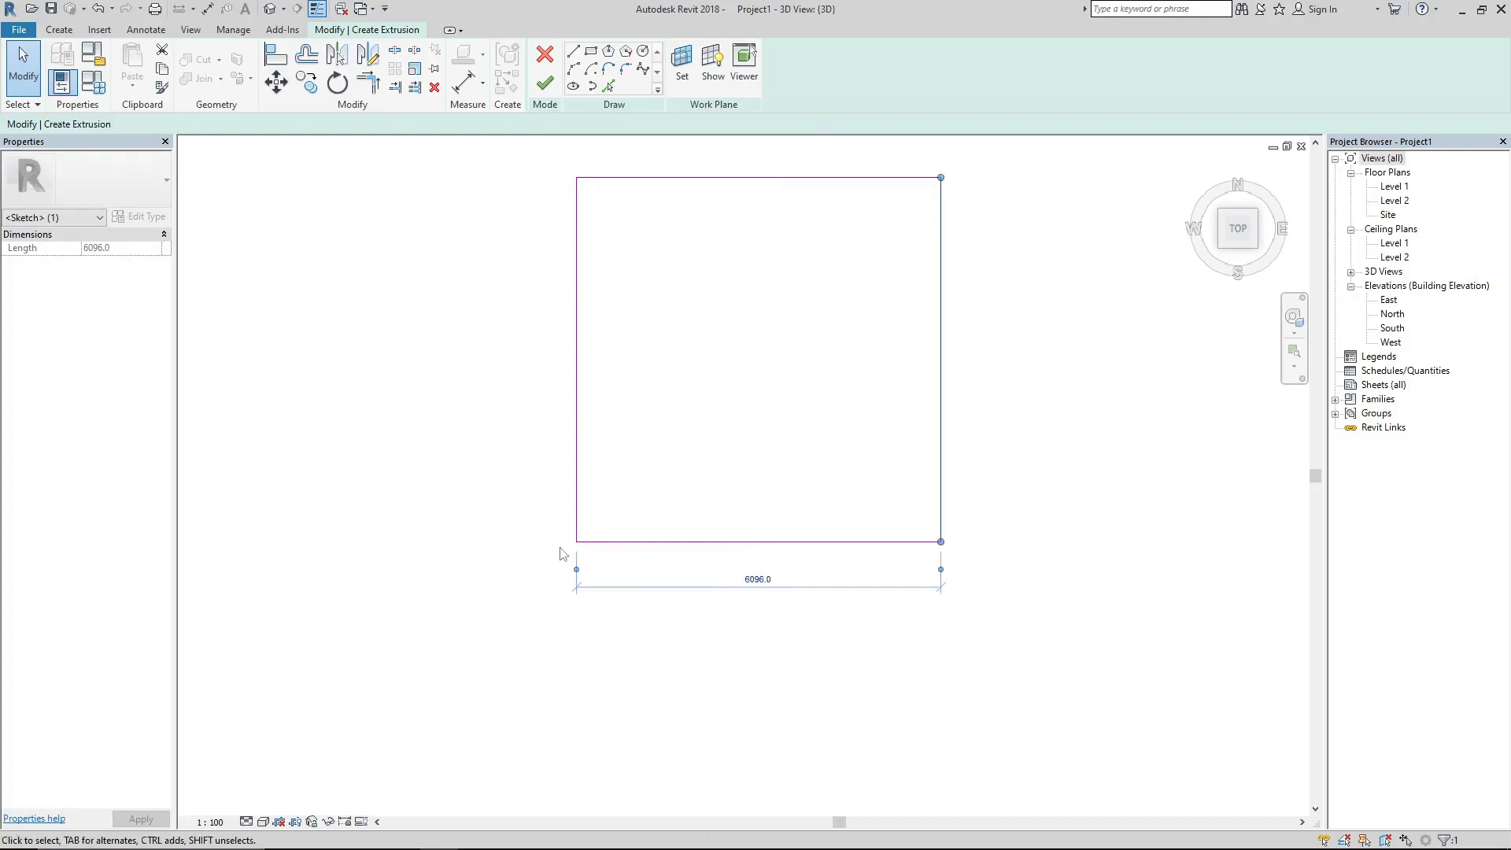
scroll(441, 478, down, 2)
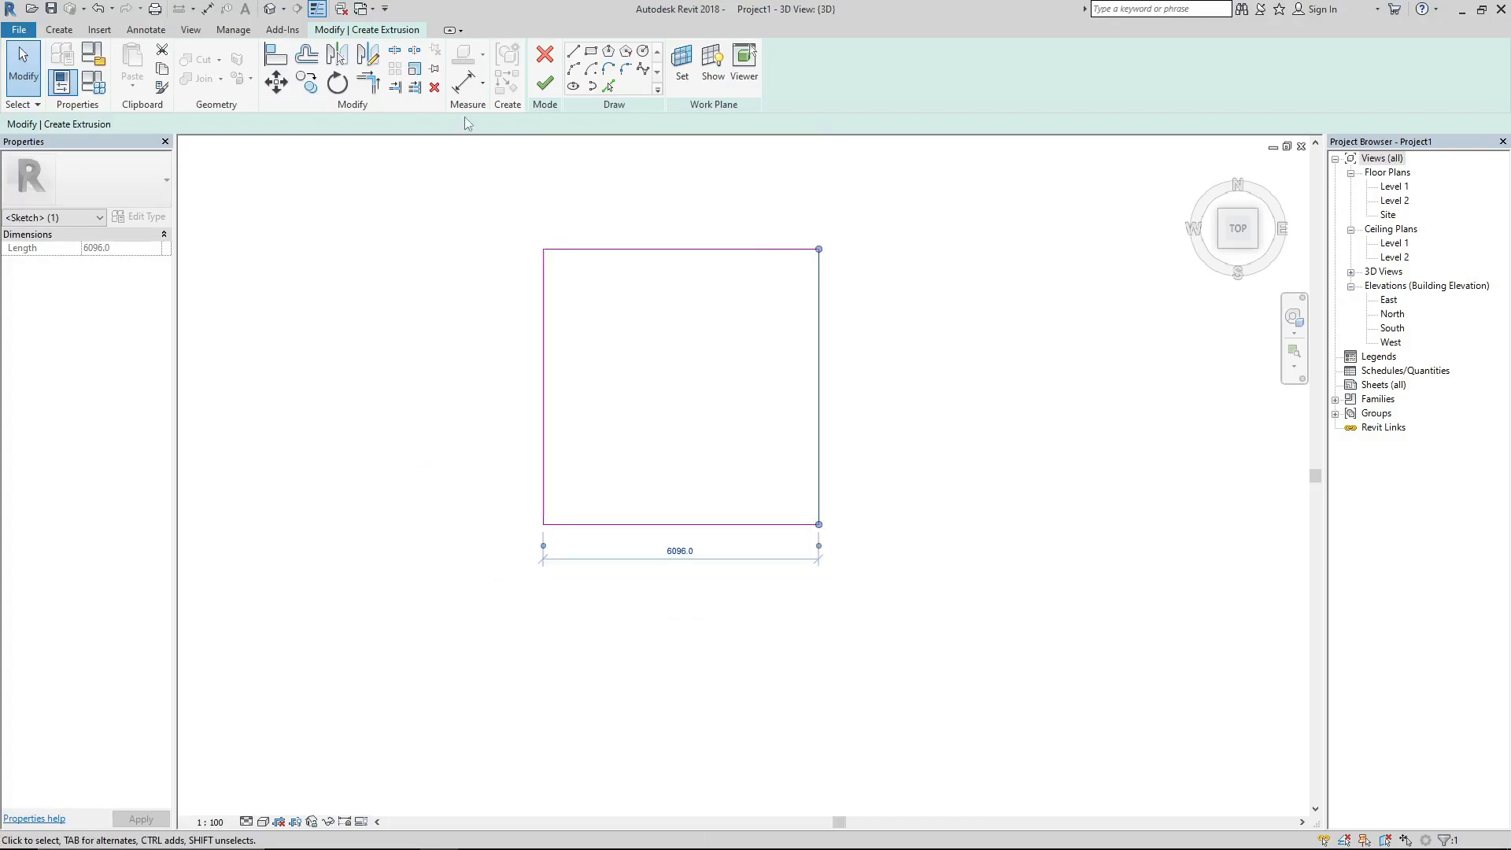
click(542, 83)
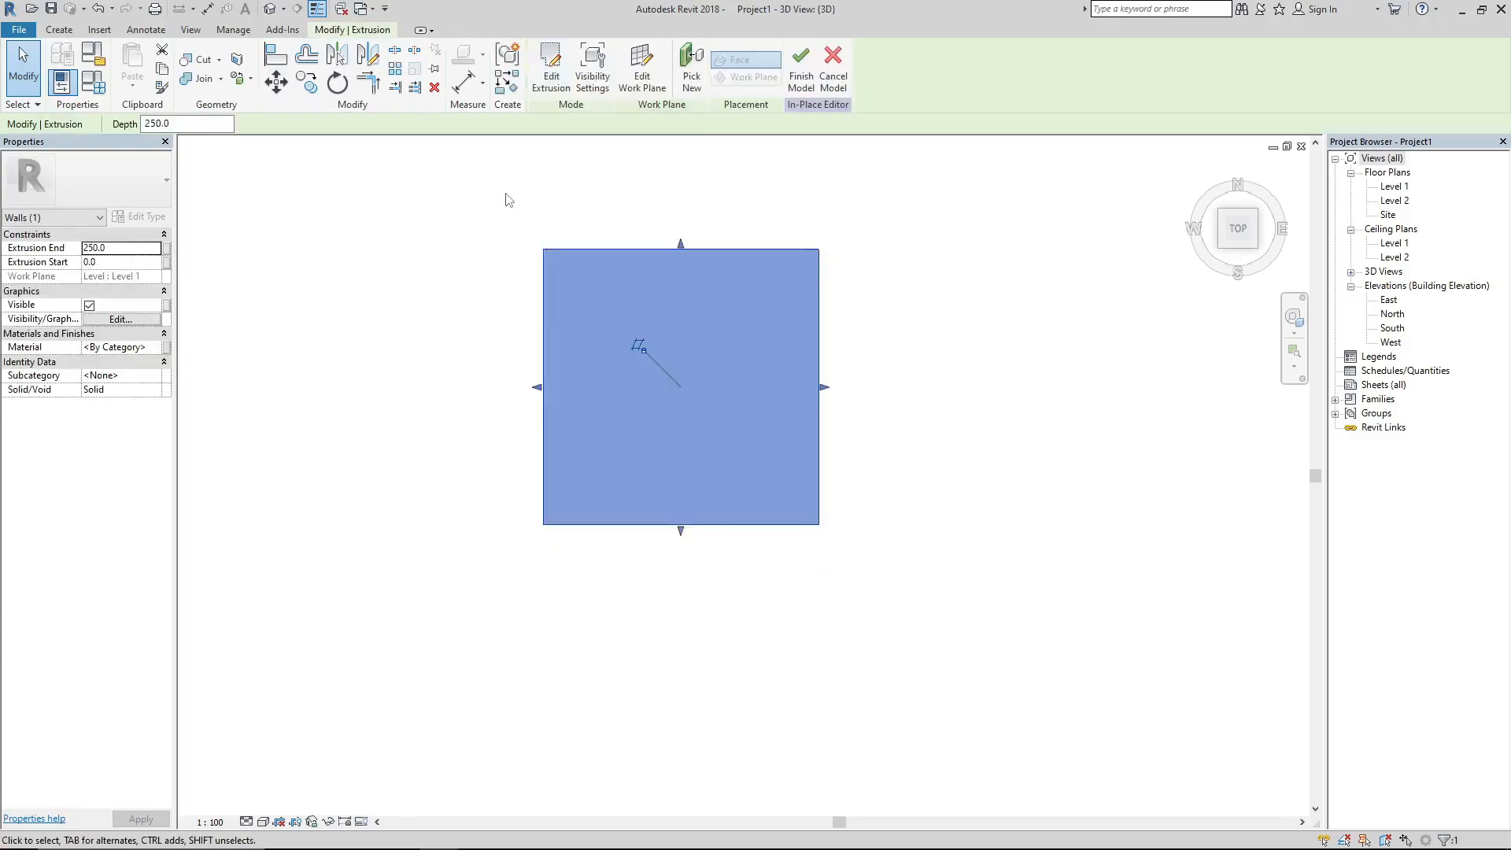
click(498, 347)
- Set the visual style of the 3D view to Shaded
shift+middle_drag(536, 327, 583, 202)
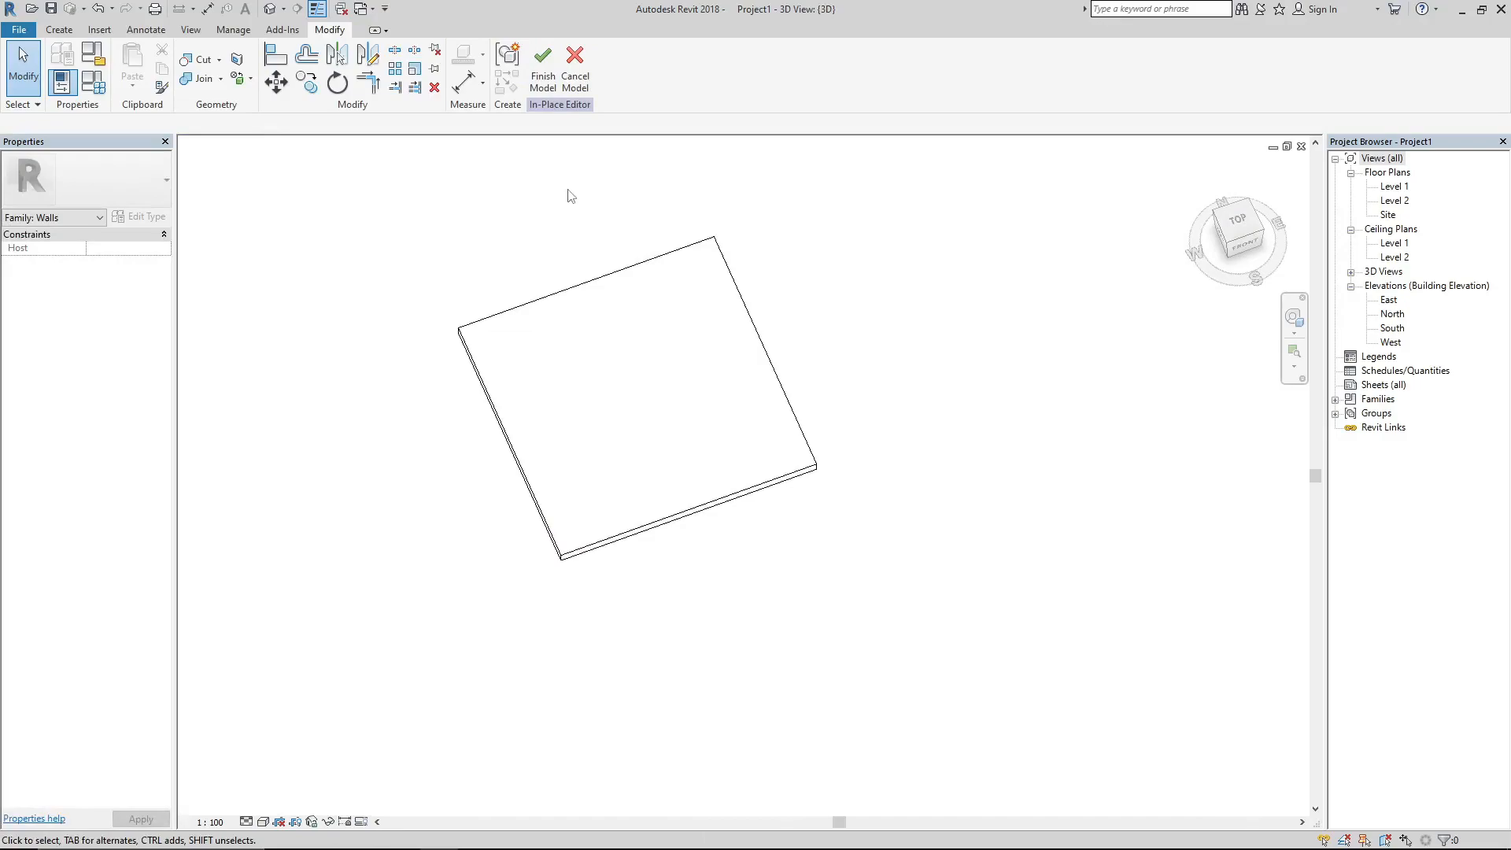
click(265, 821)
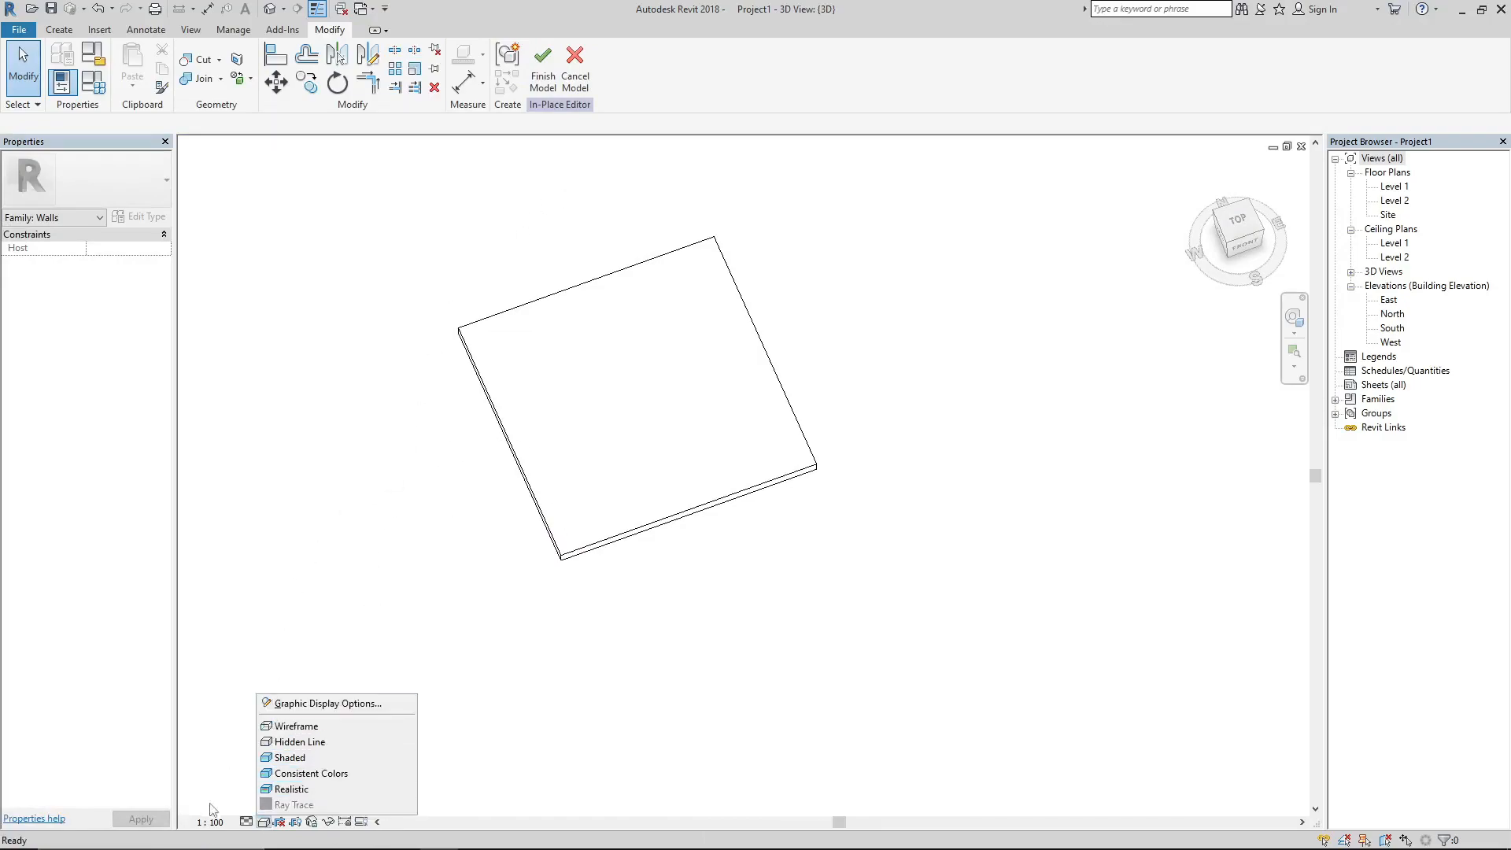
click(287, 758)
scroll(560, 402, up, 1)
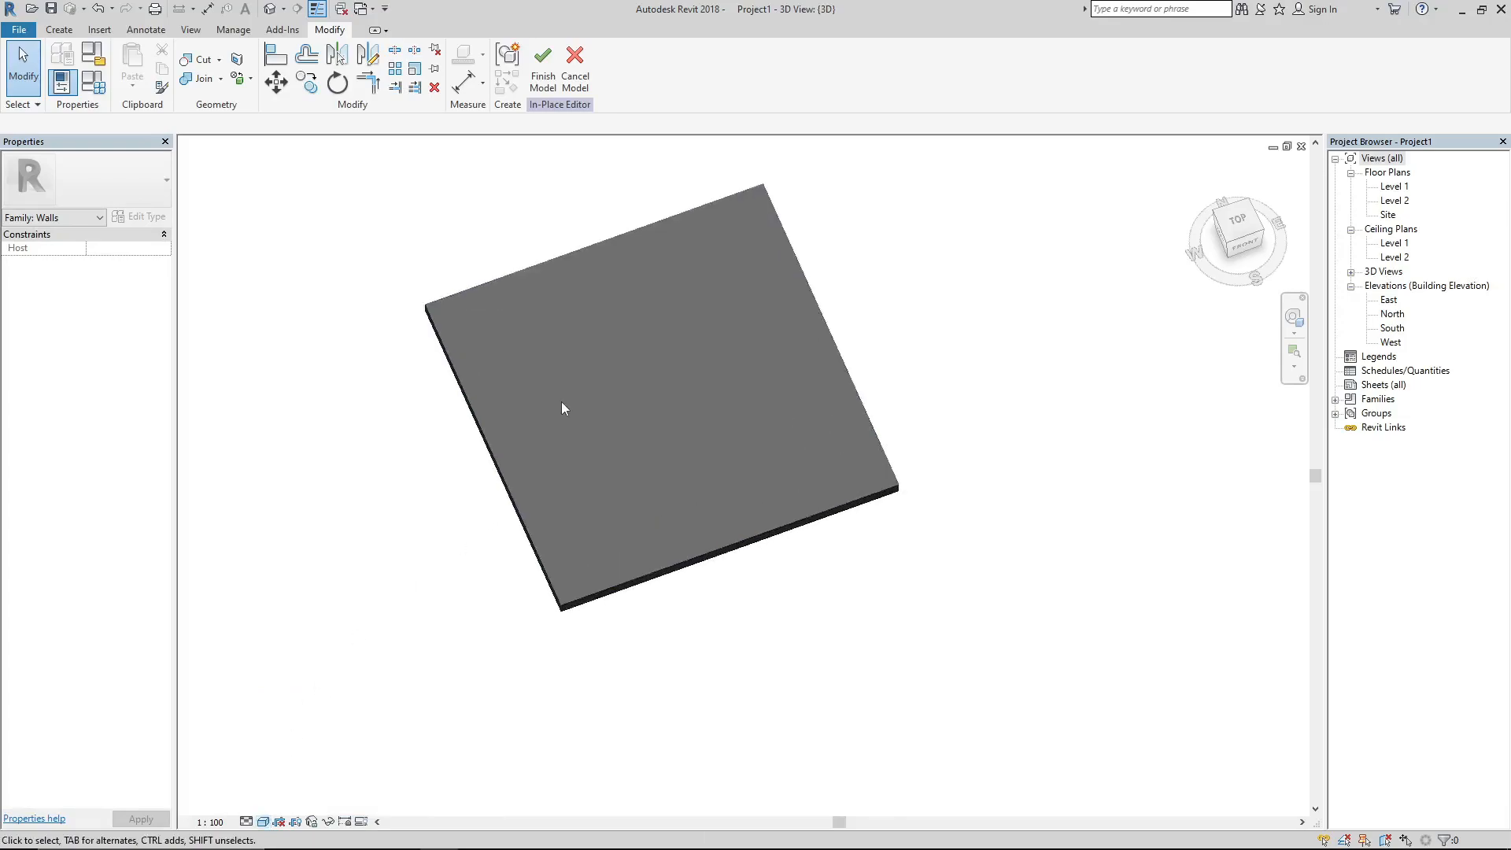
- Raise the square extrusion into a cube by setting its extrusion end to 20'
click(589, 590)
drag(657, 389, 669, 299)
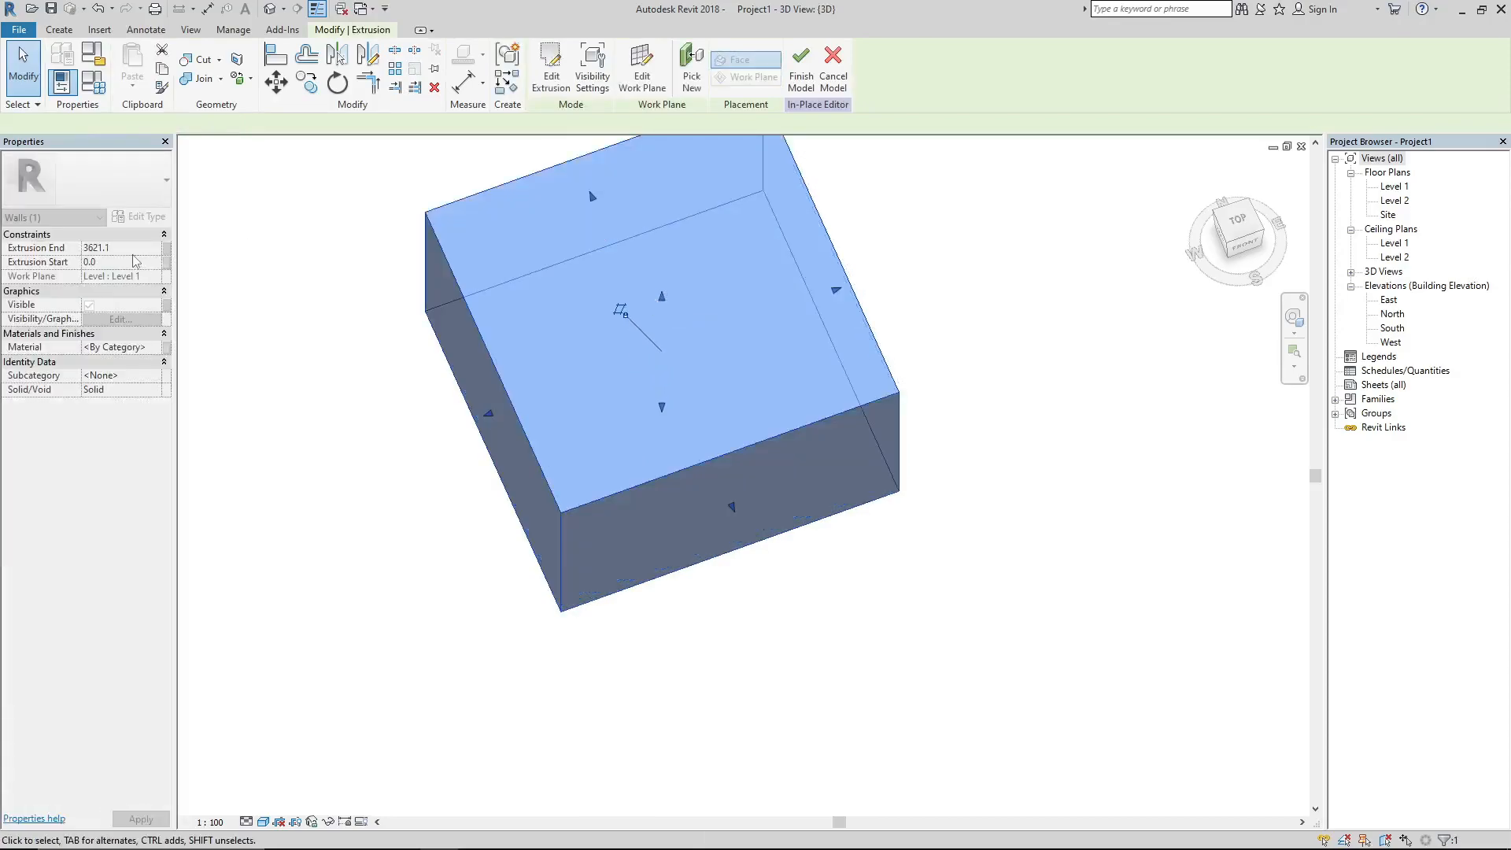
click(121, 248)
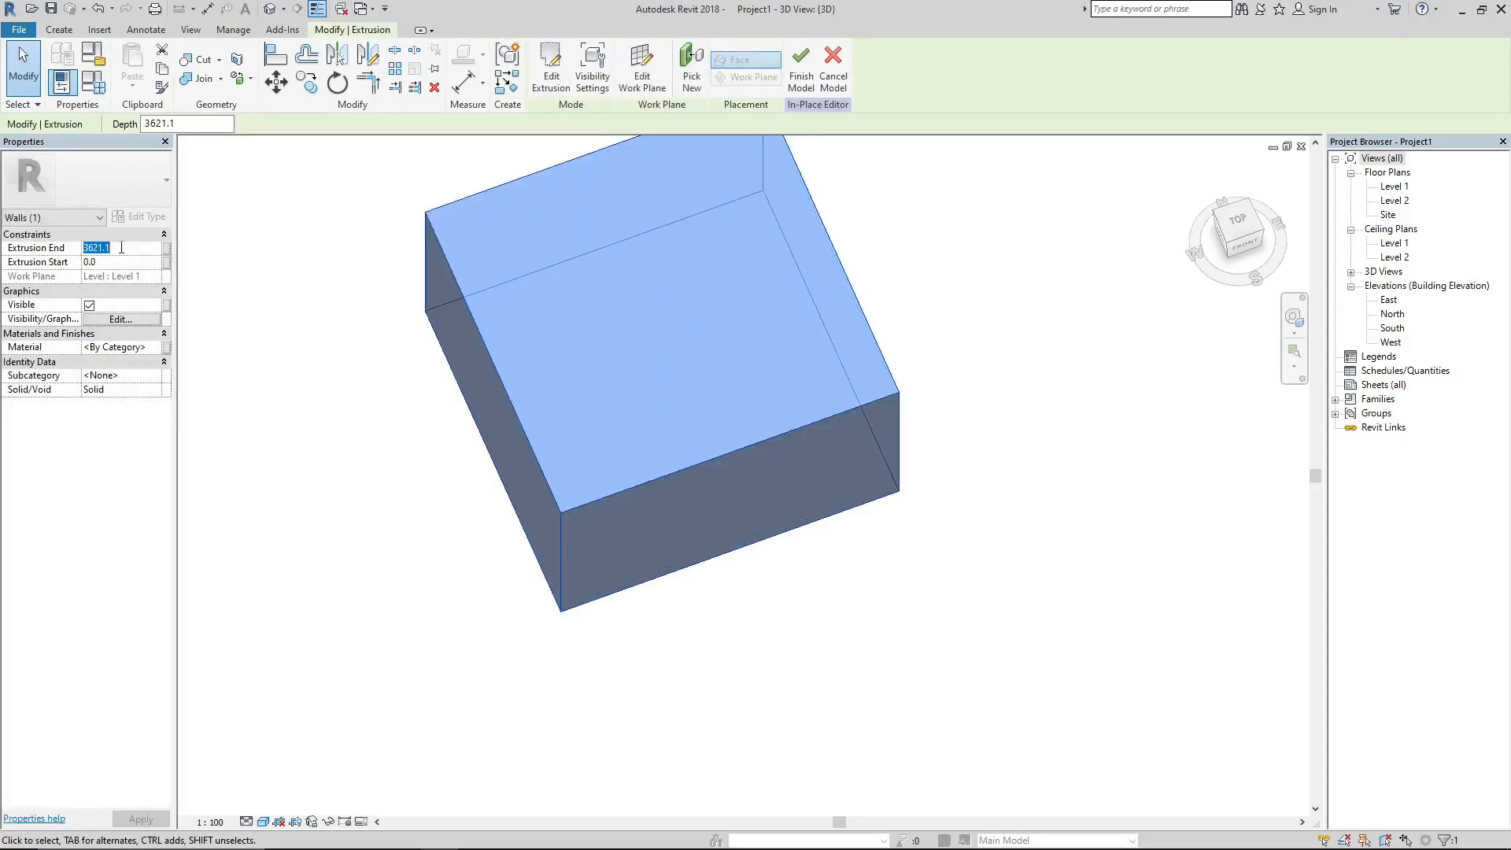
text(20)
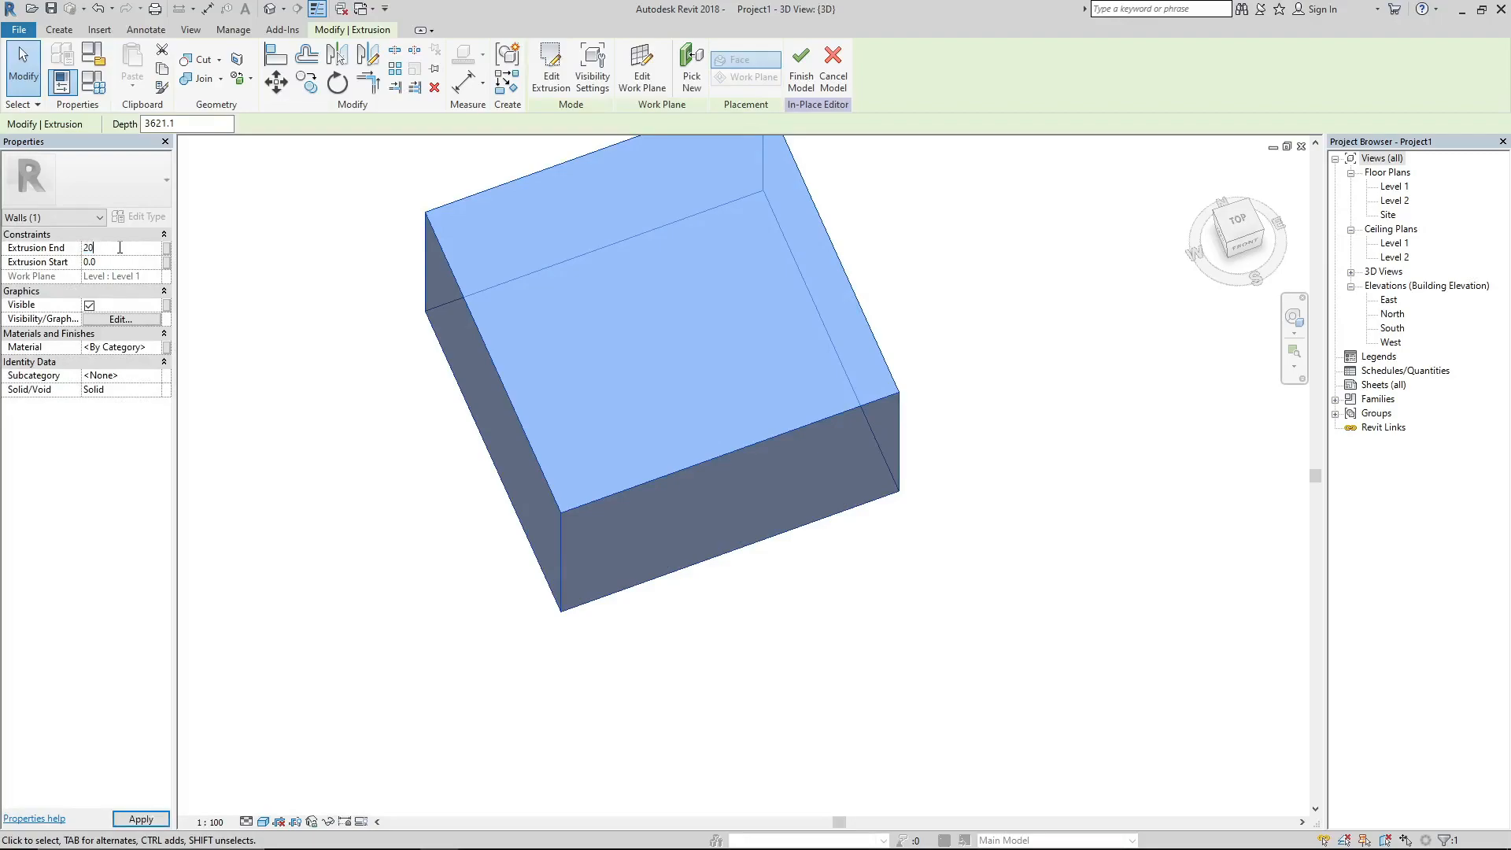
key(Return)
click(269, 289)
scroll(560, 669, down, 2)
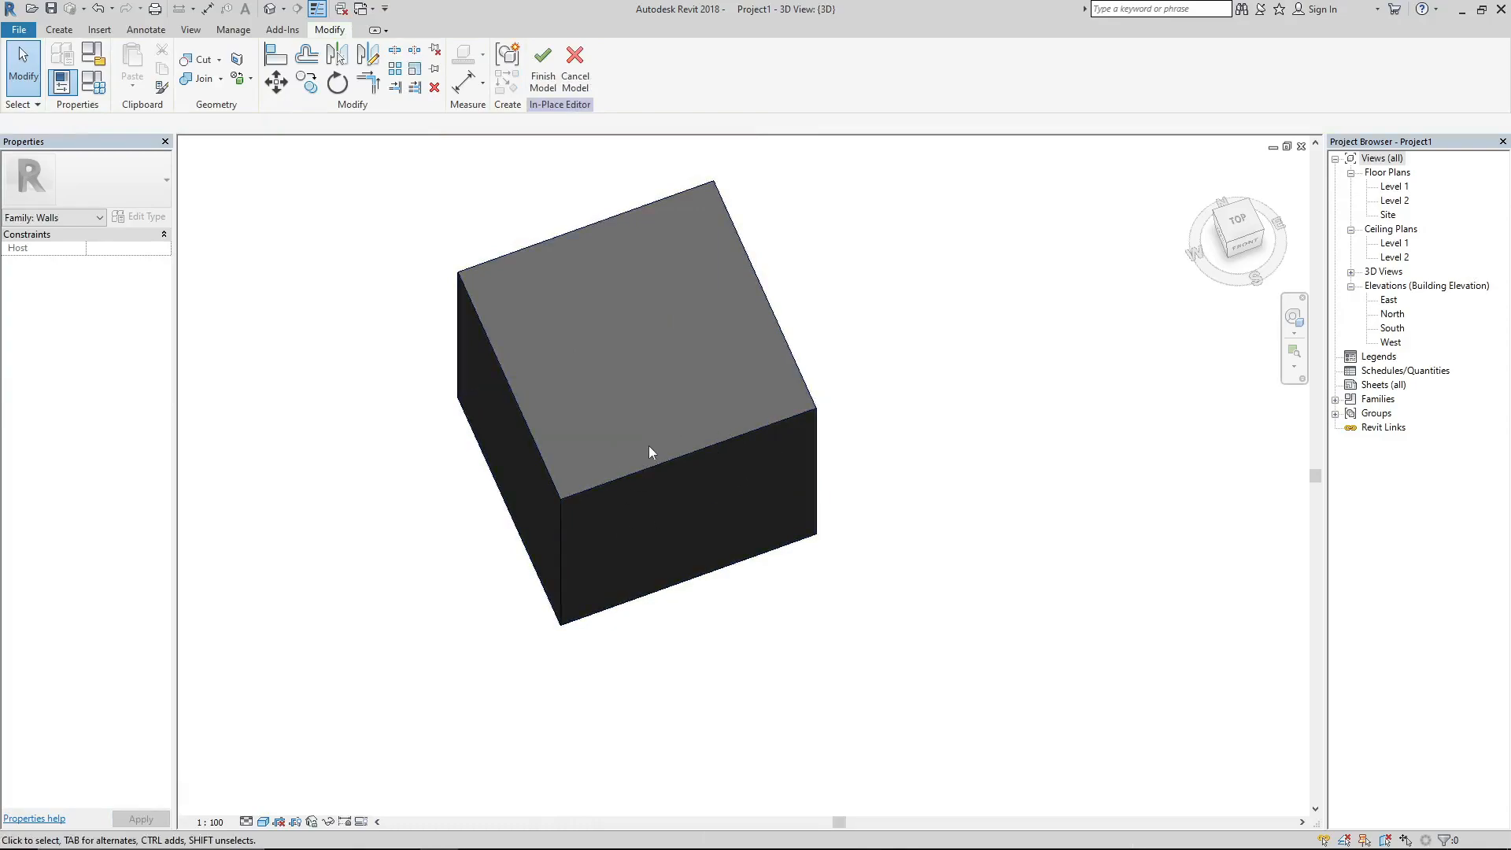
- Start a void revolve and pick the cube's front face as its work plane
click(61, 35)
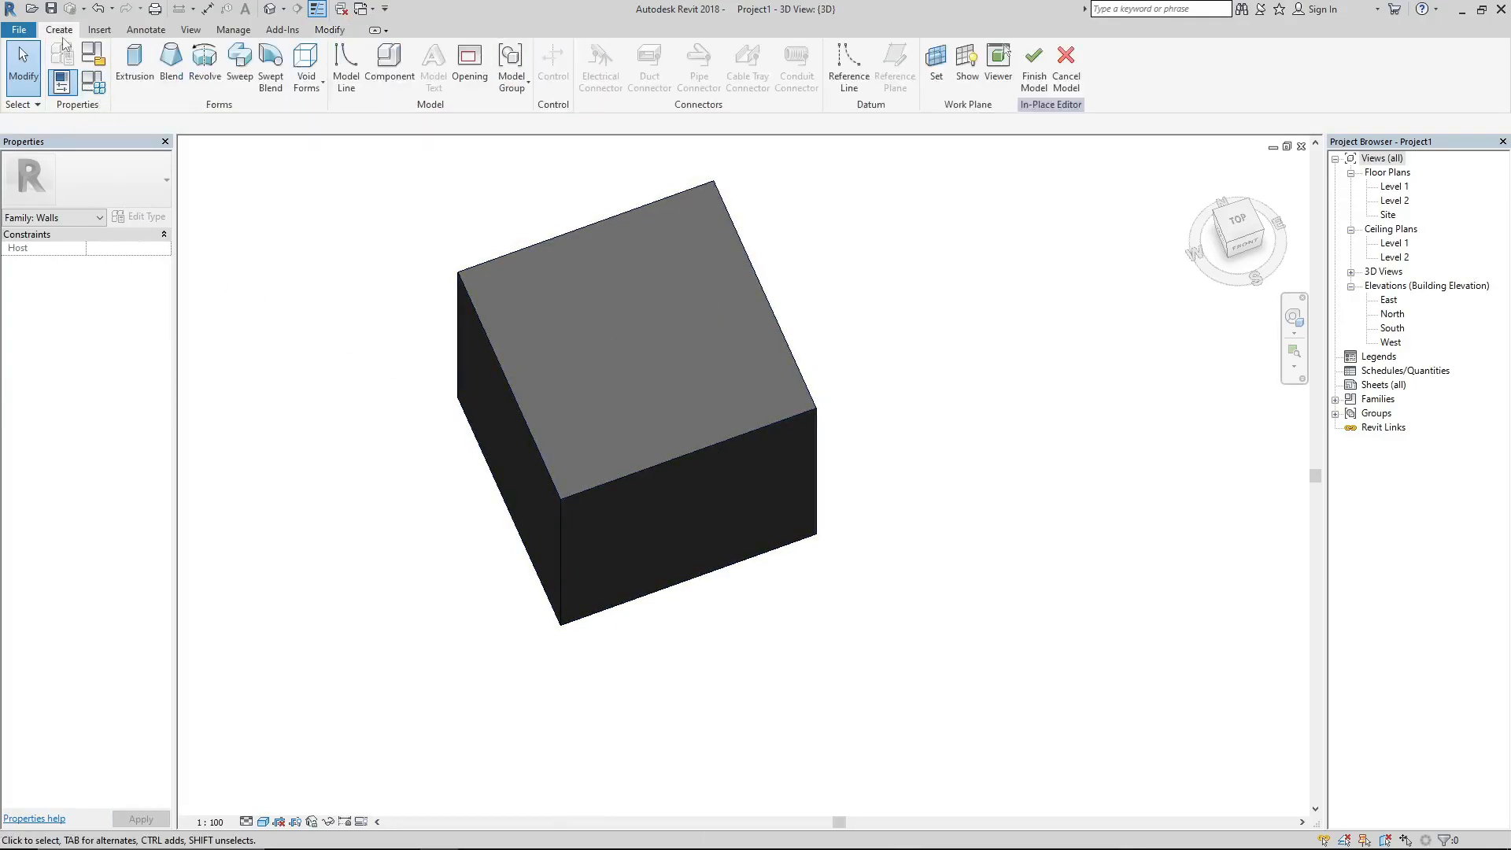
click(311, 84)
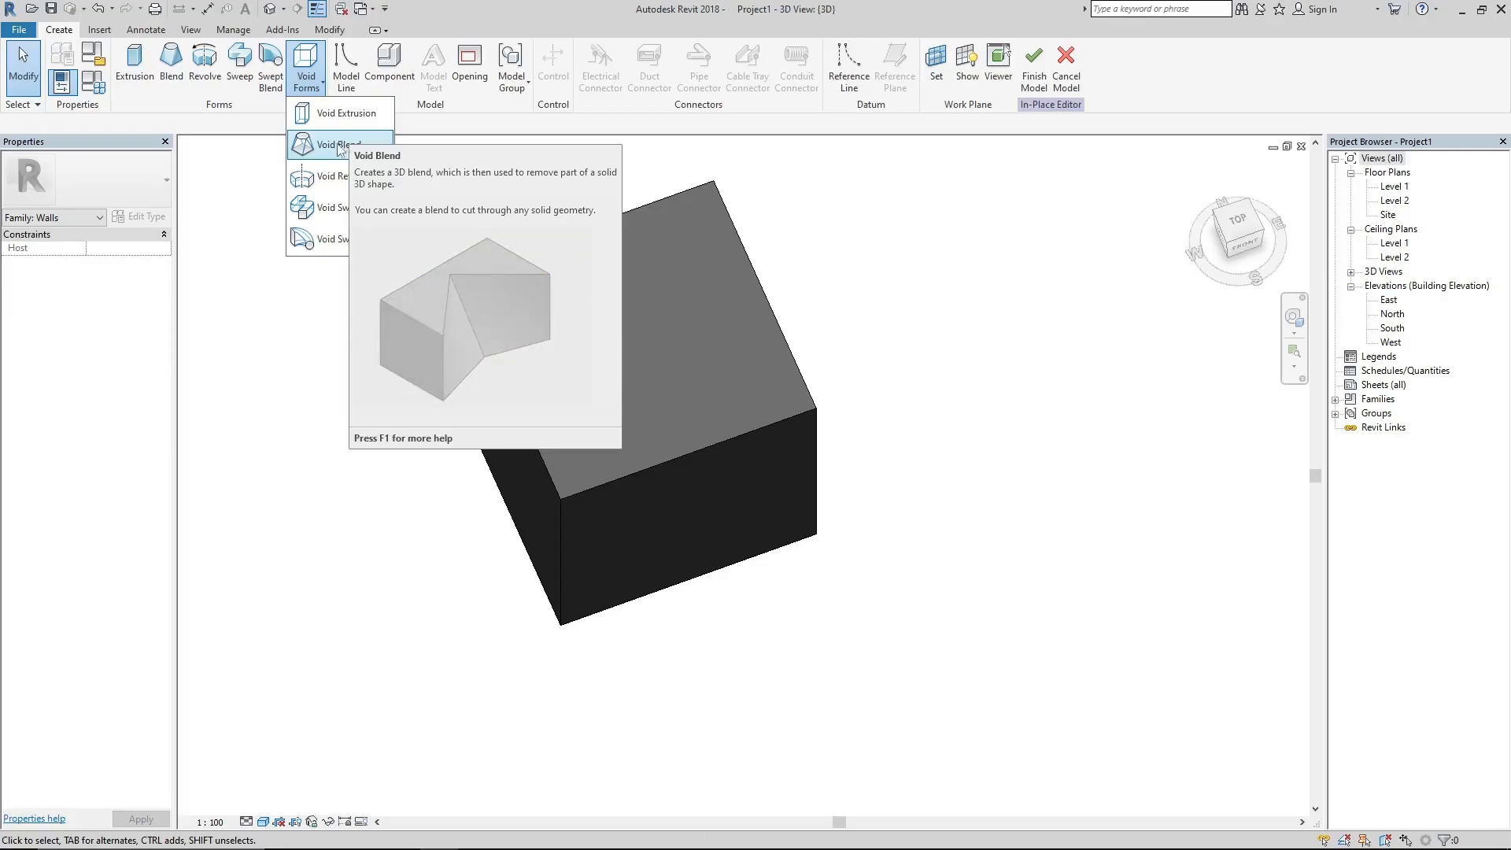
click(327, 177)
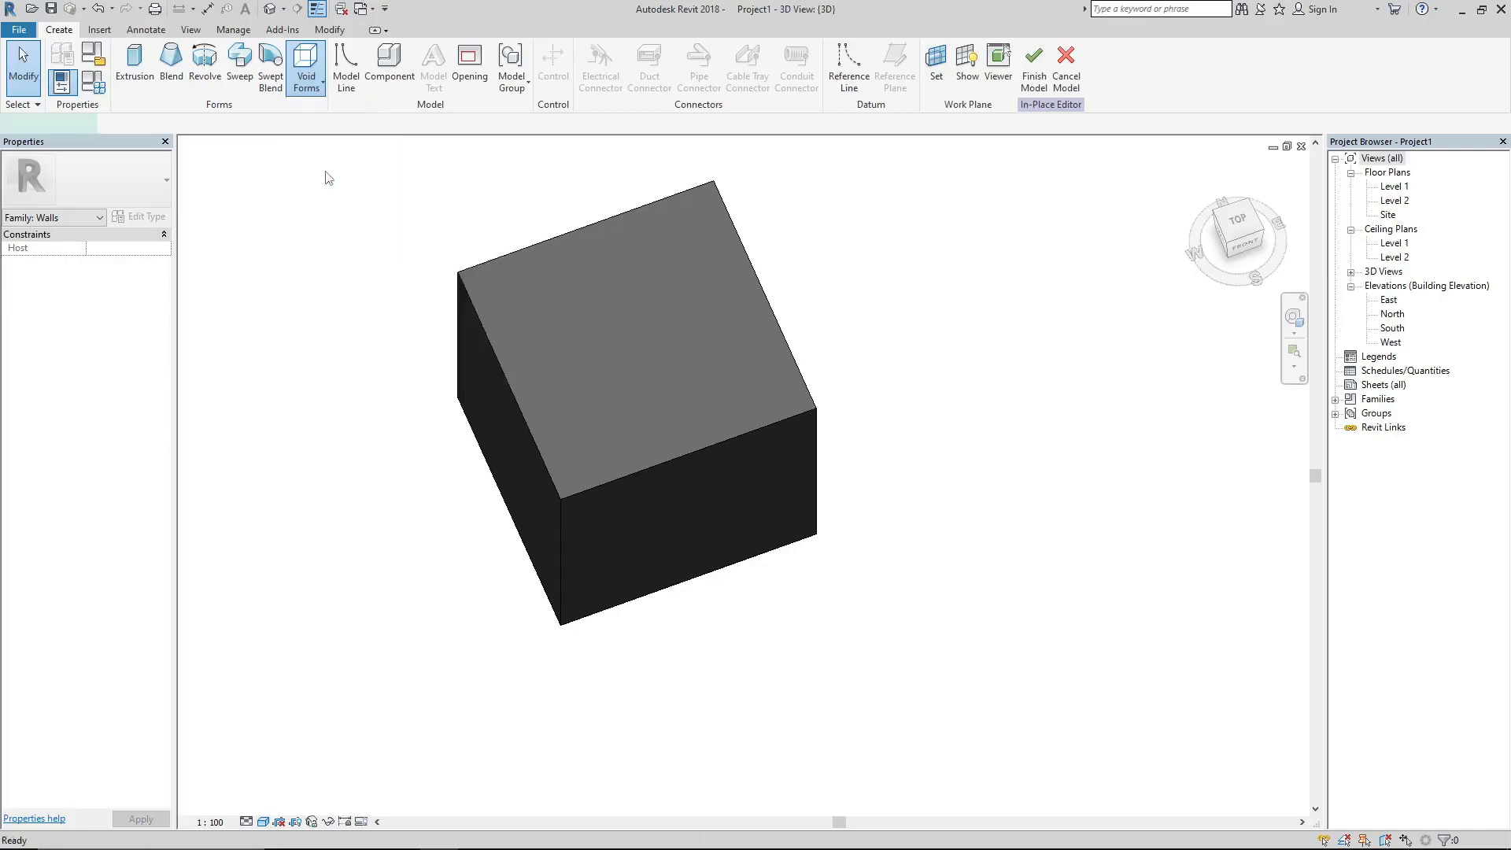
shift+middle_drag(850, 513, 692, 307)
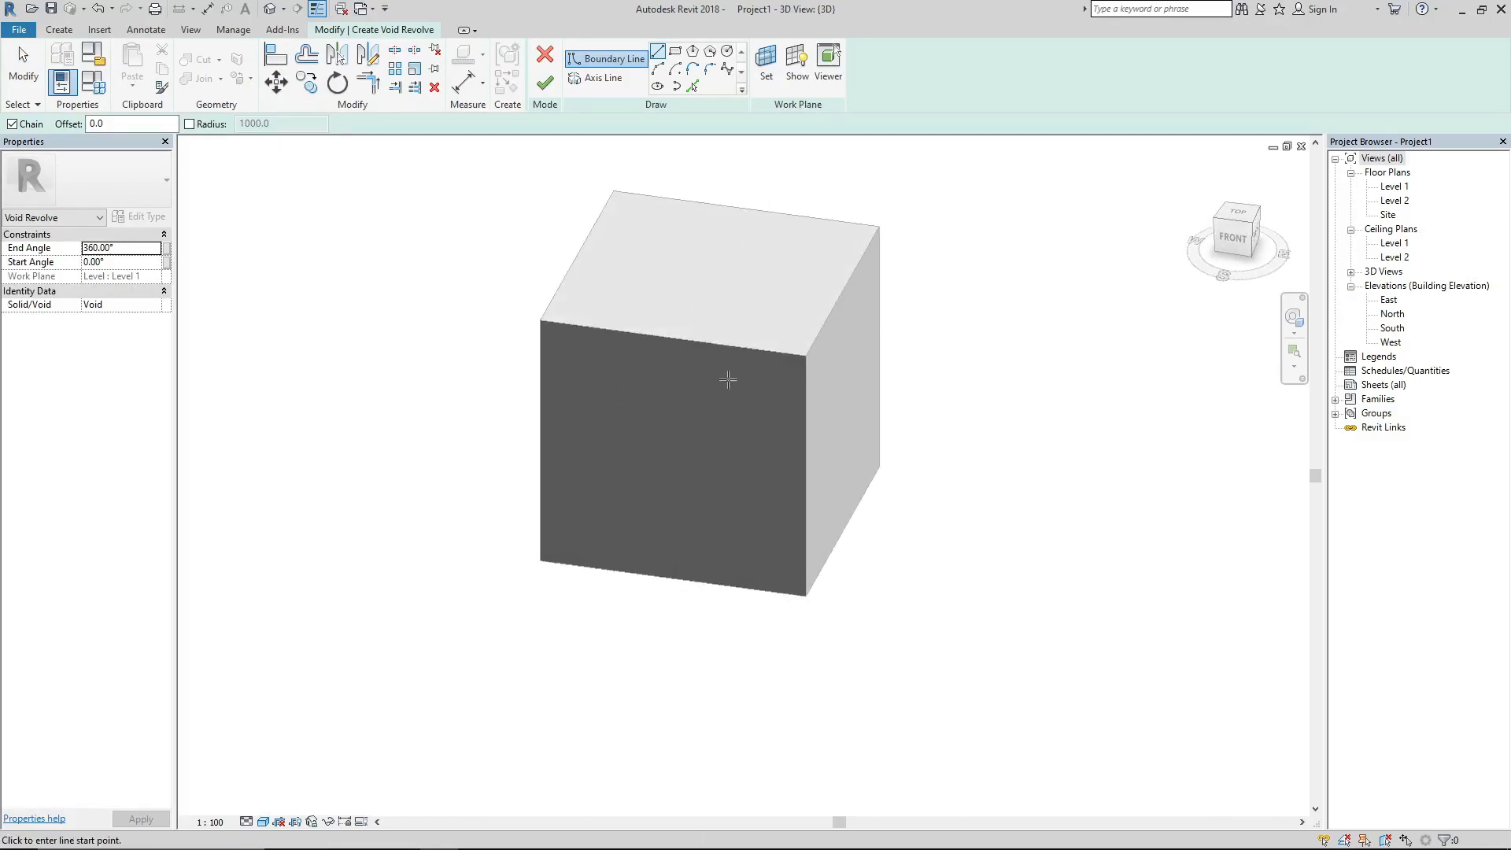
click(766, 63)
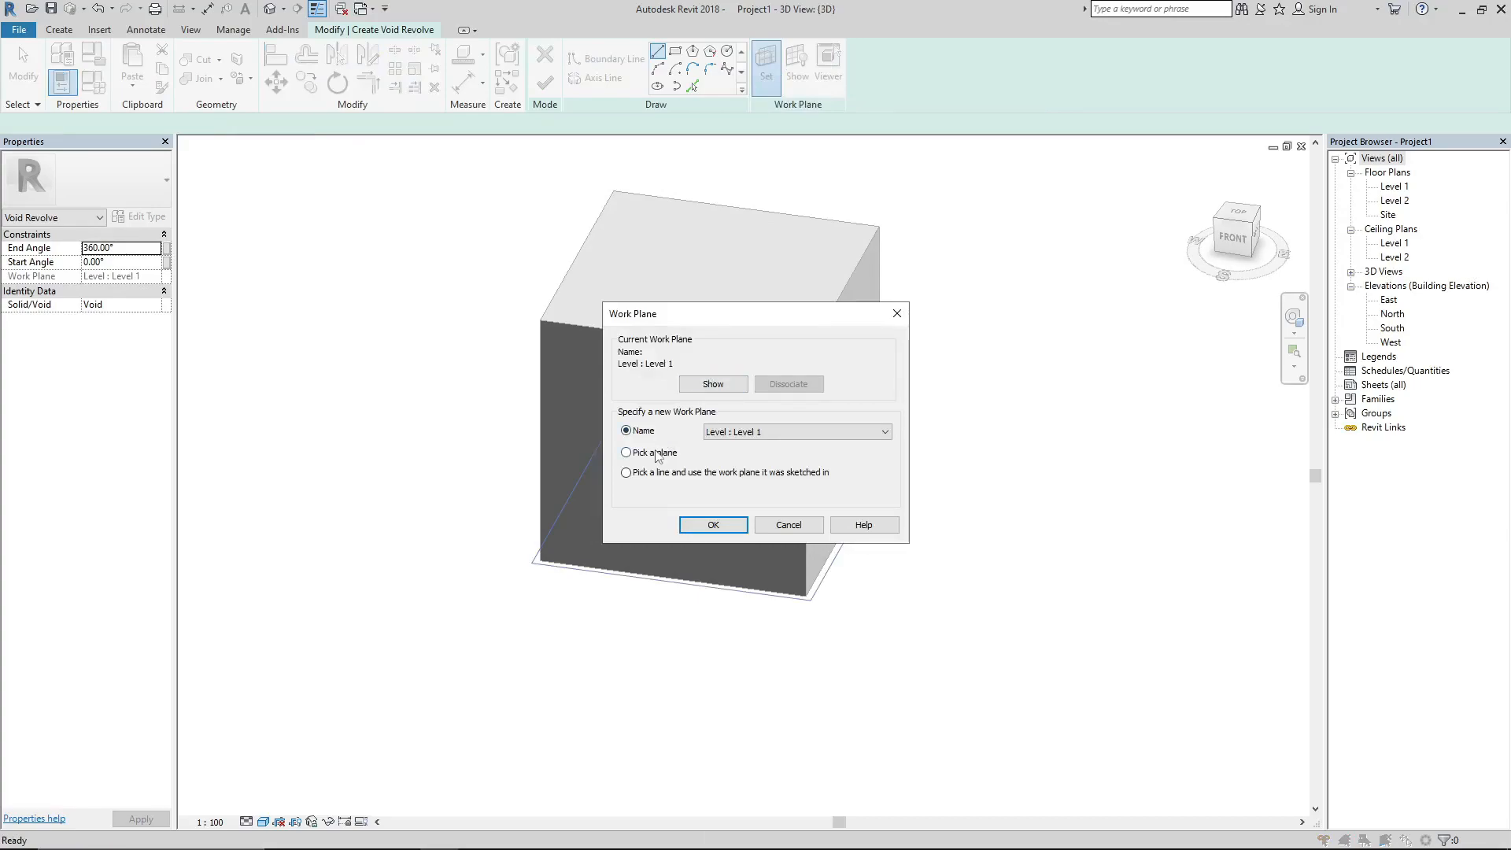
click(720, 526)
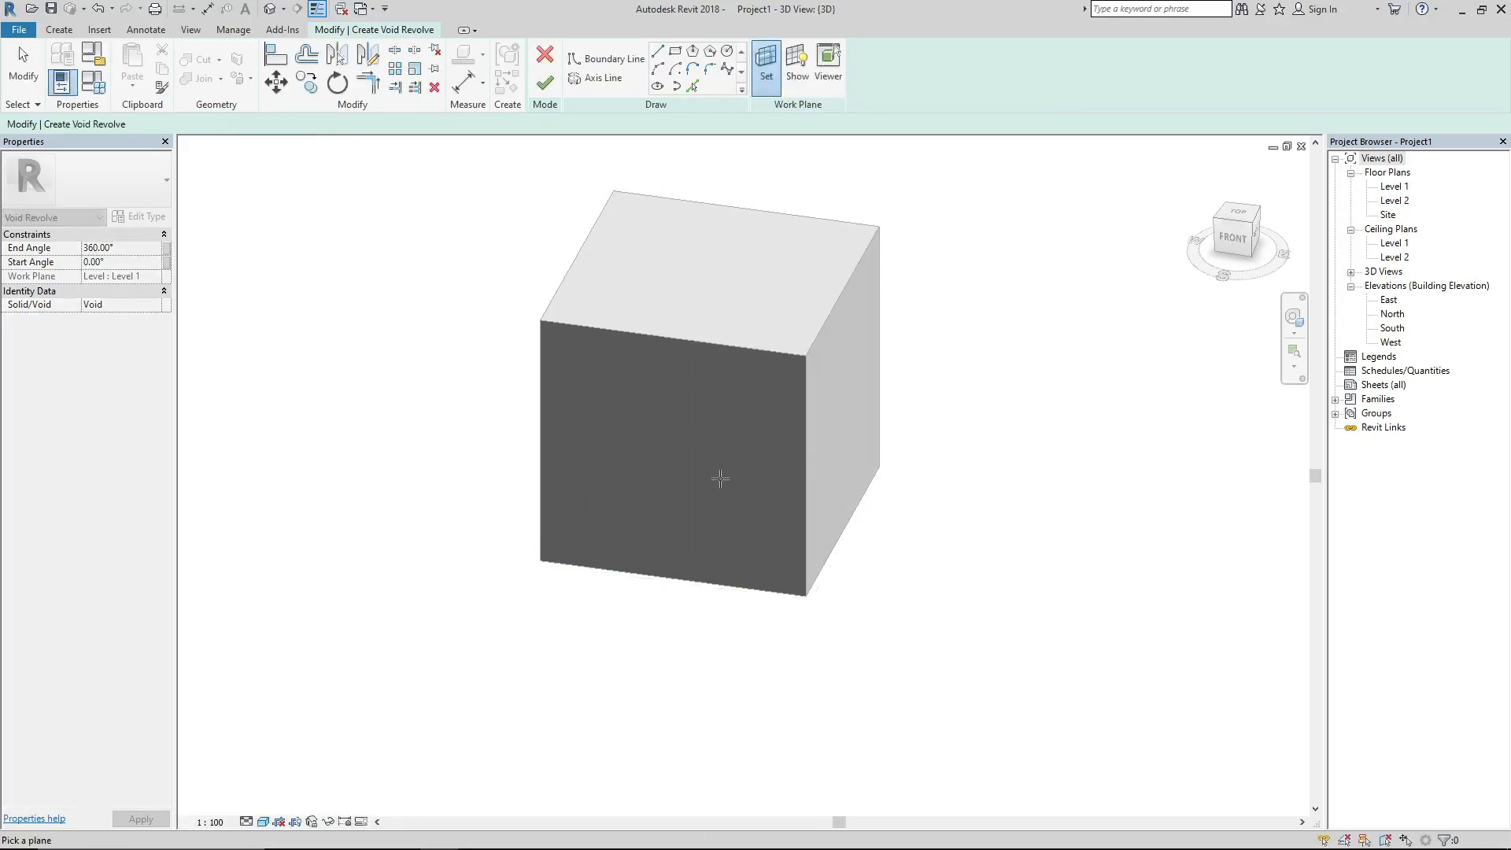
click(701, 347)
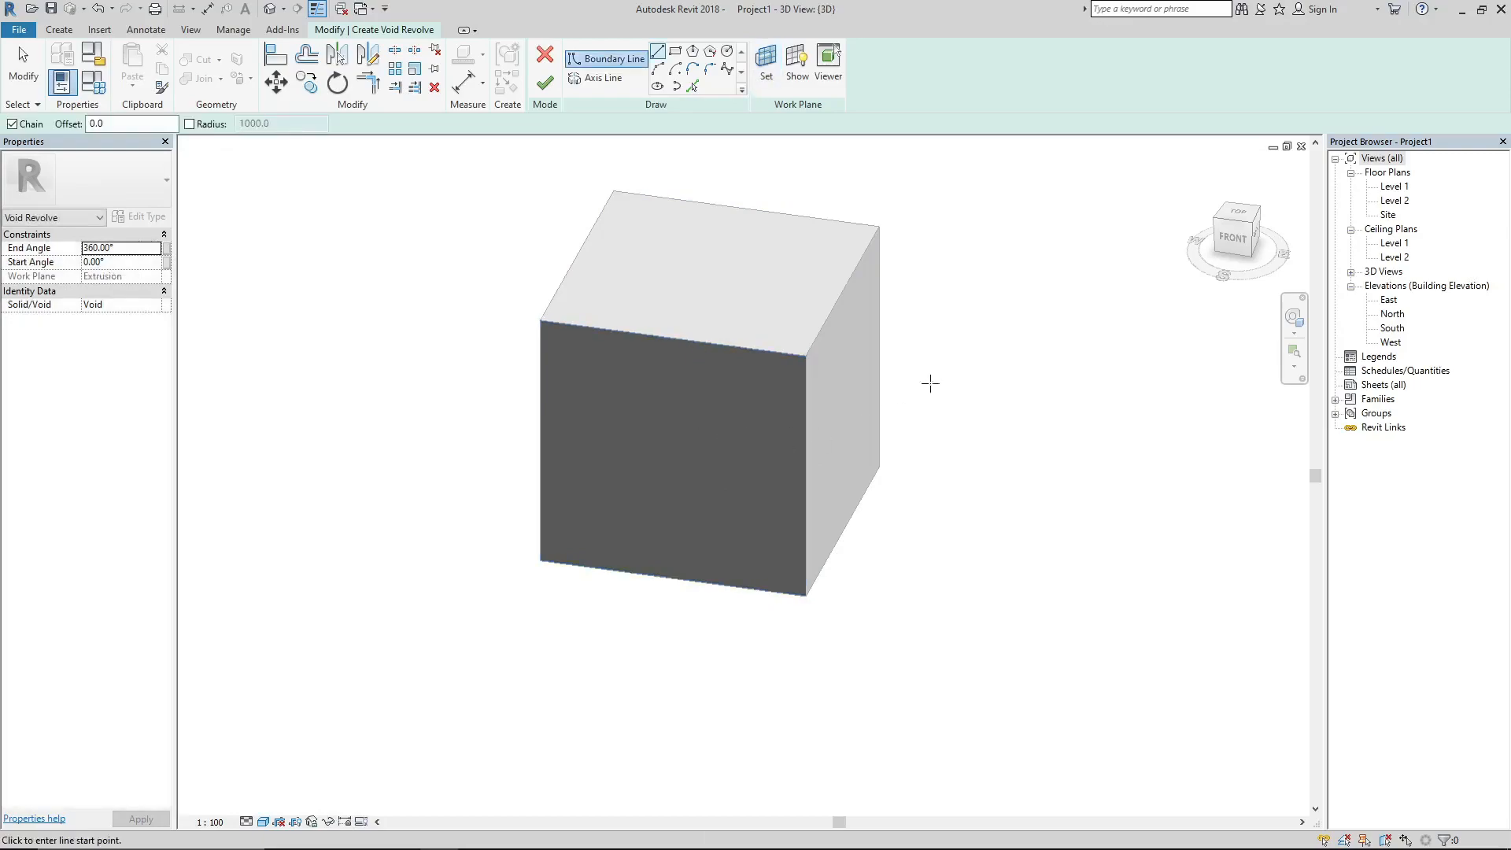
- Draw a vertical revolve axis about 3200 mm long up the right edge of the front face, starting at its lower corner
click(1233, 238)
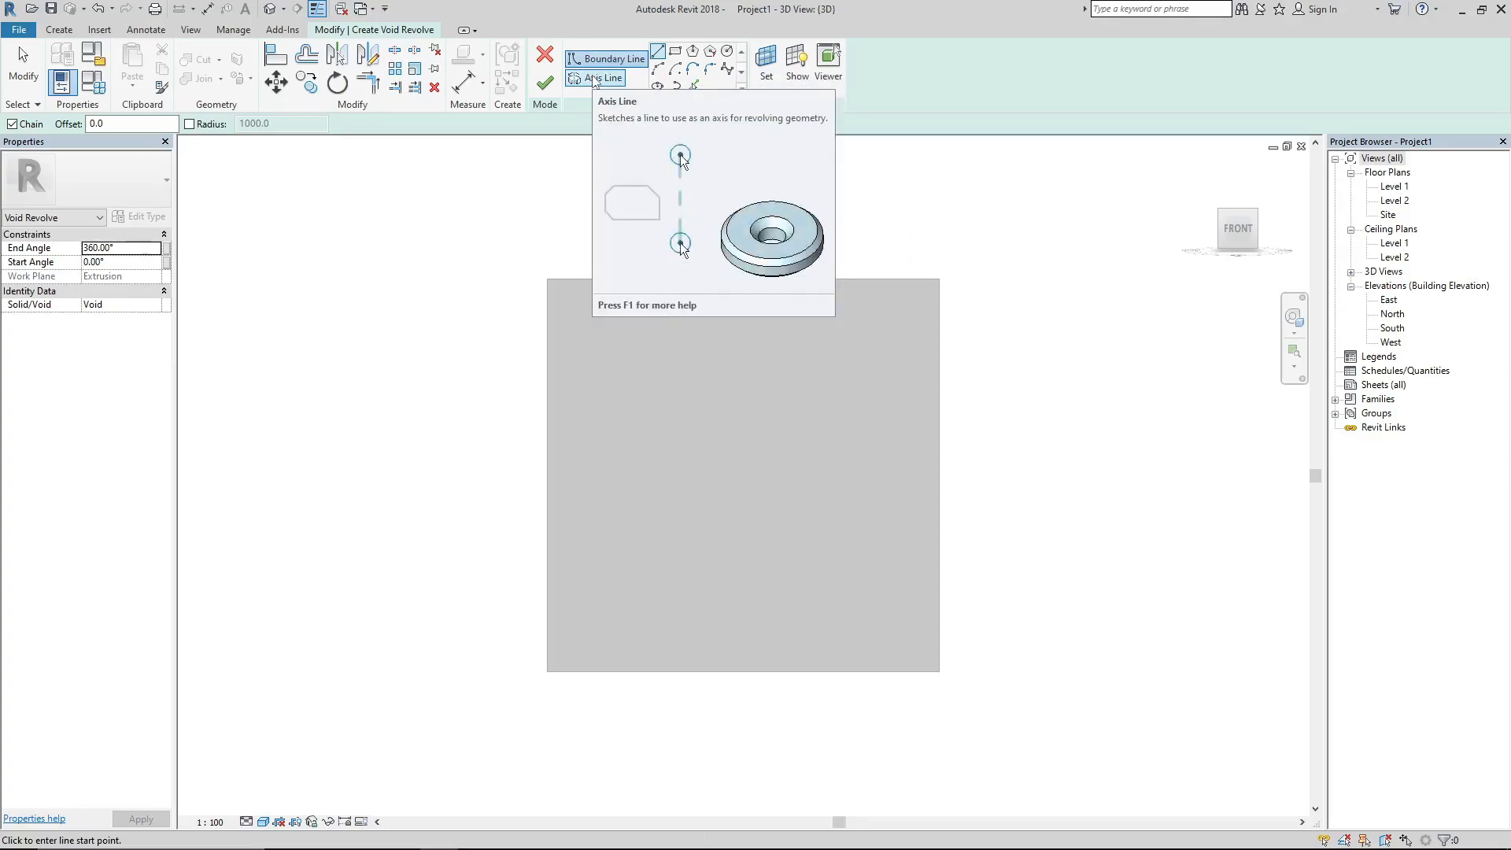
click(593, 79)
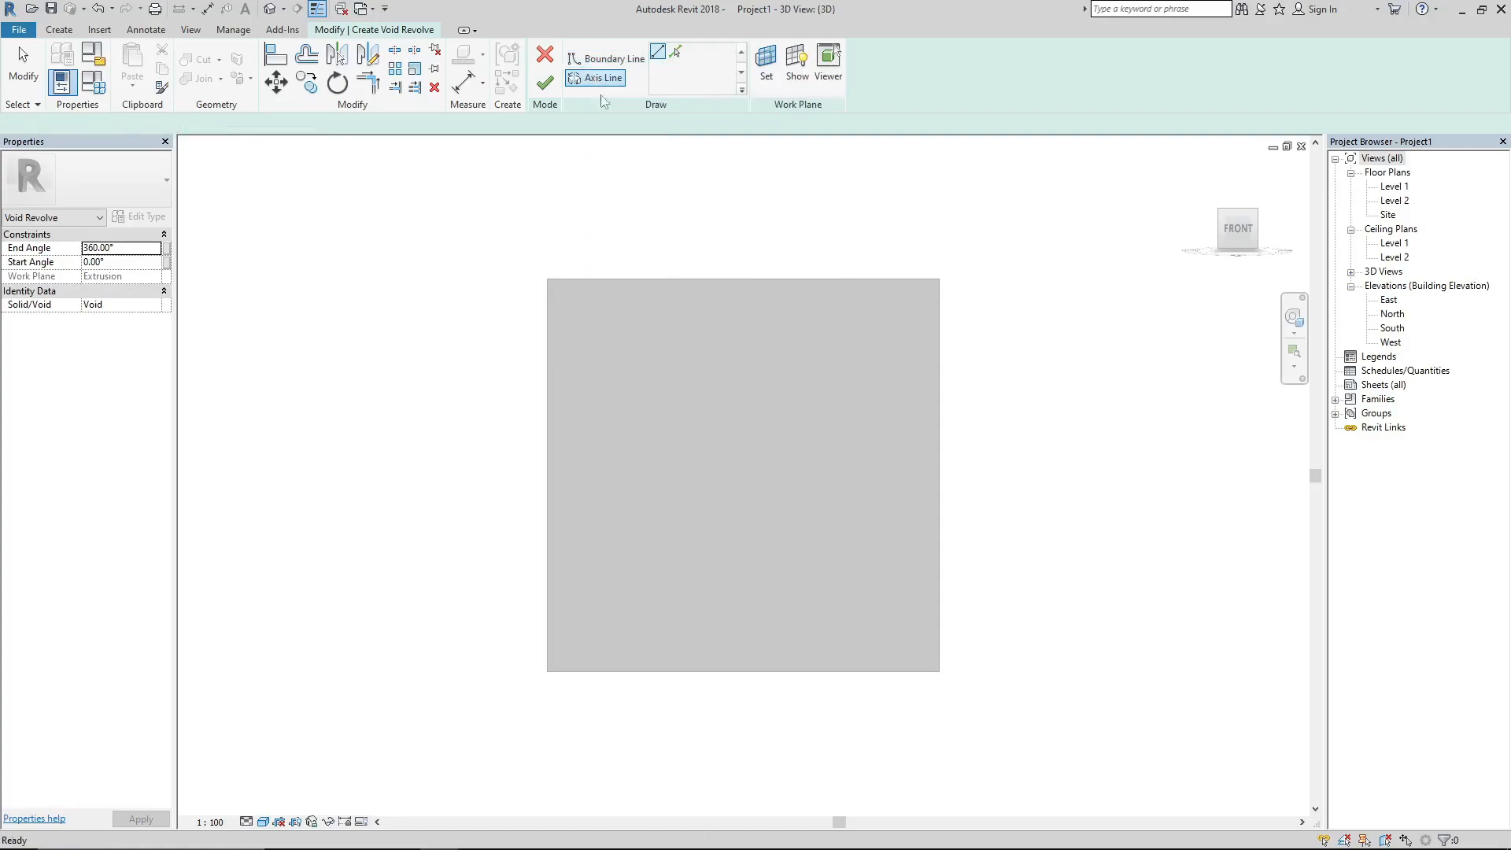
click(940, 671)
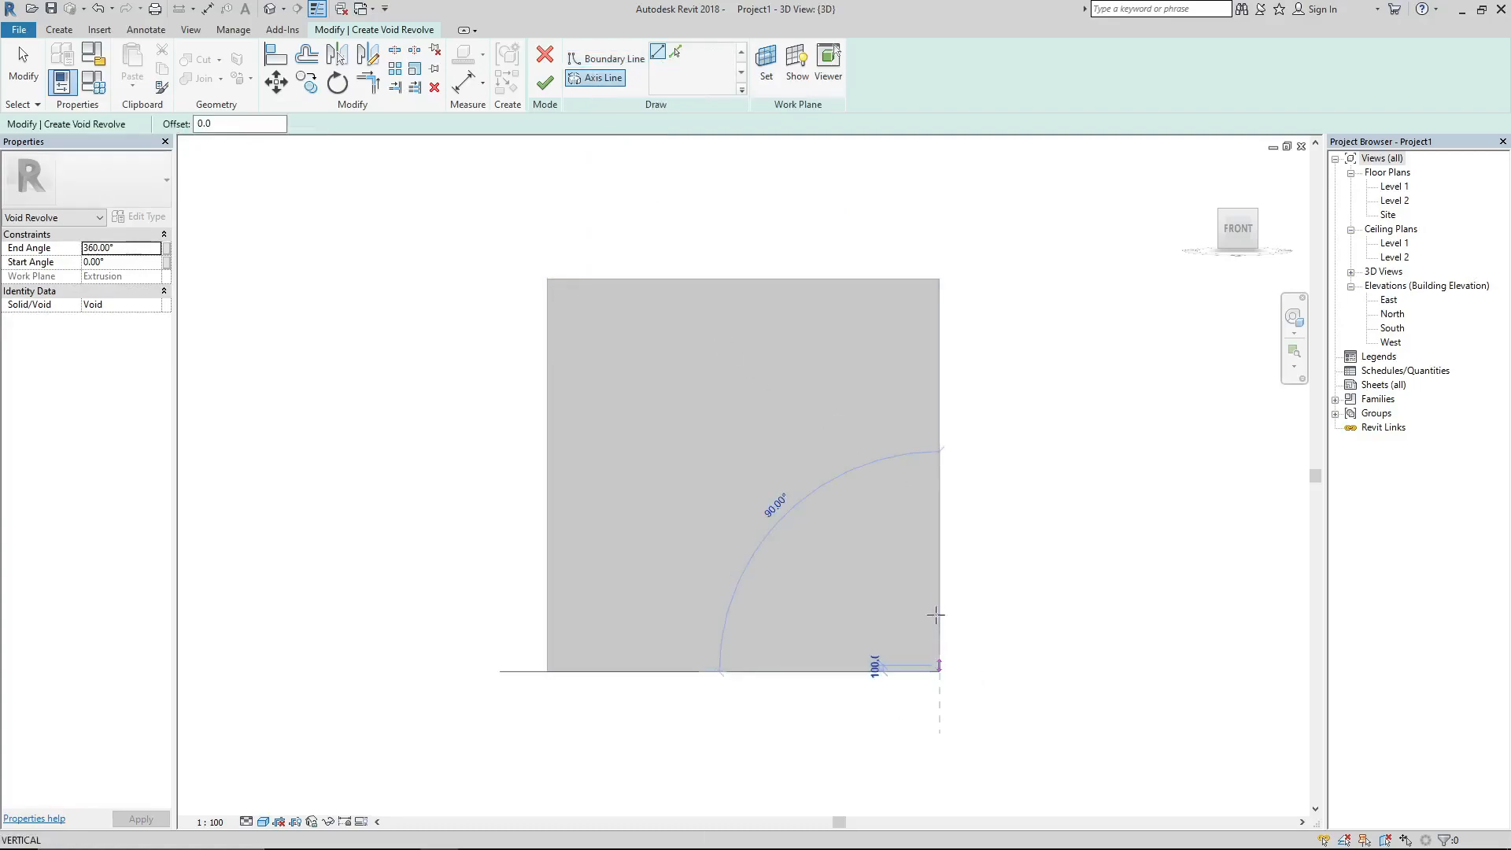
click(935, 465)
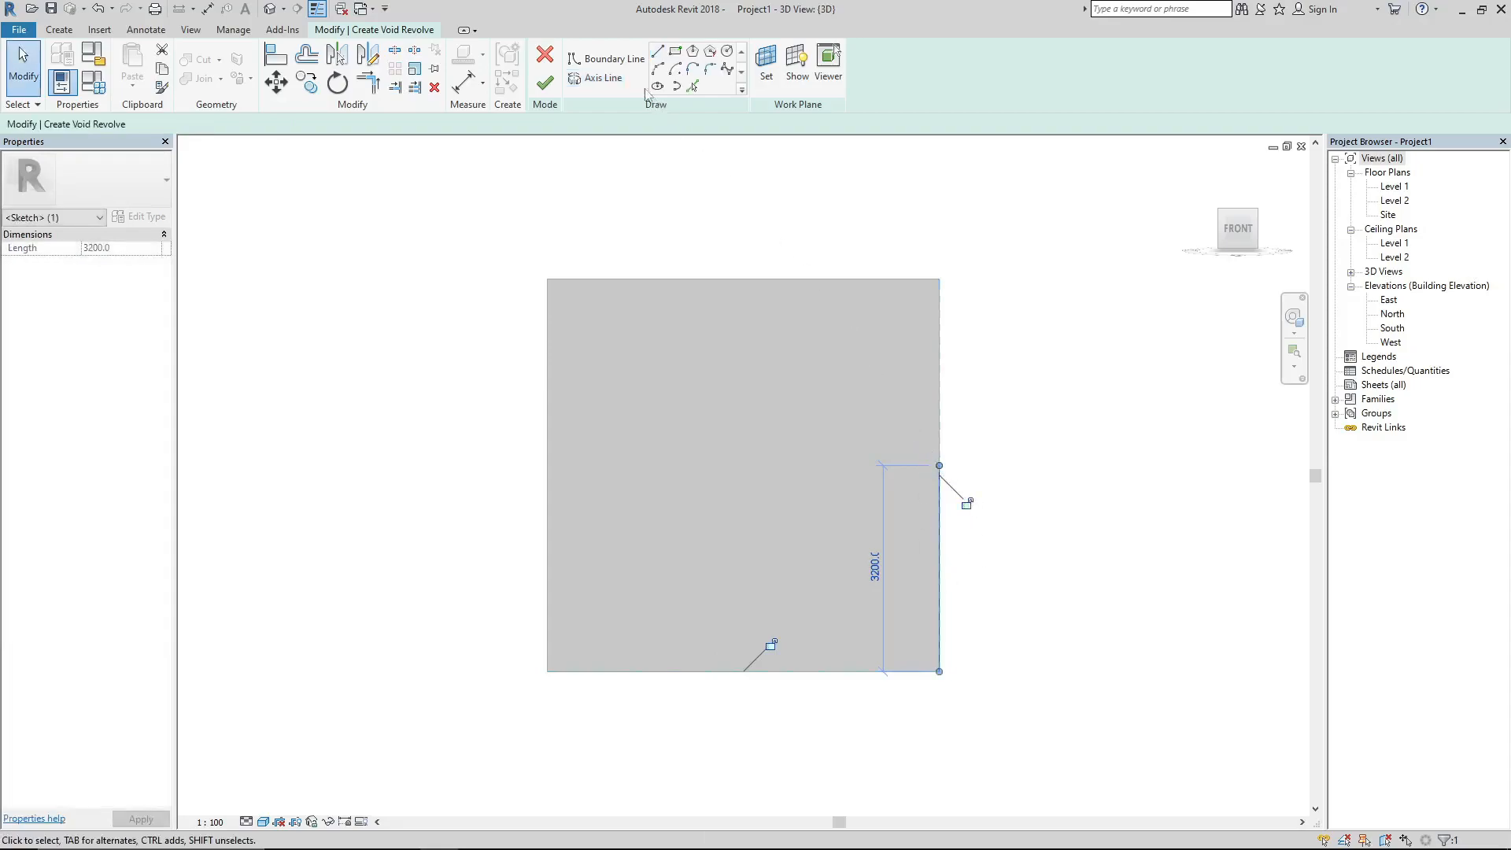
- Draw a 5' boundary line up the face's right edge from its lower corner, and a 5' horizontal line inward from its end
click(619, 67)
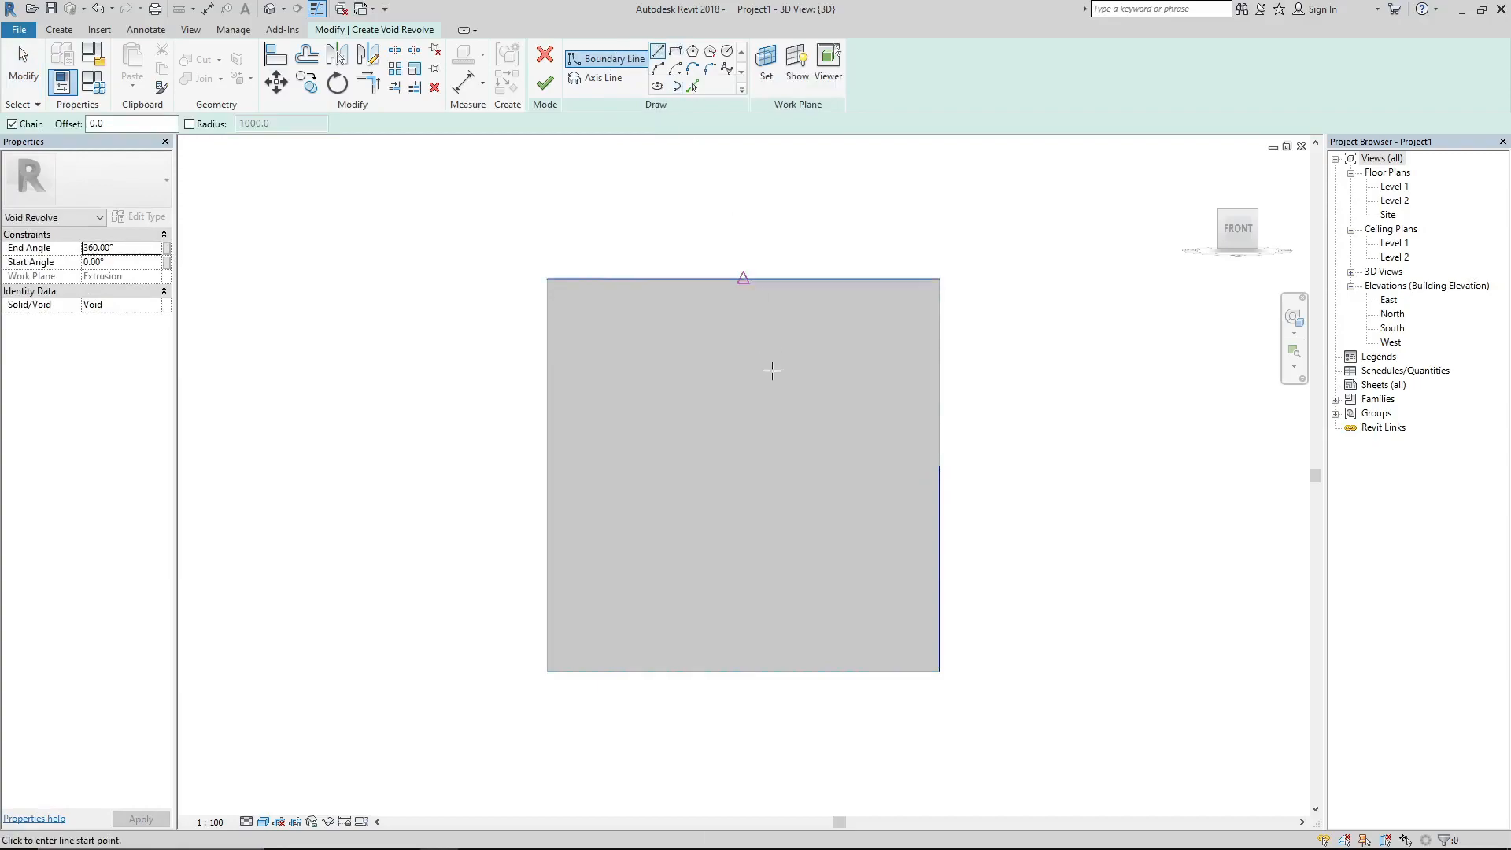
click(939, 671)
text(5)
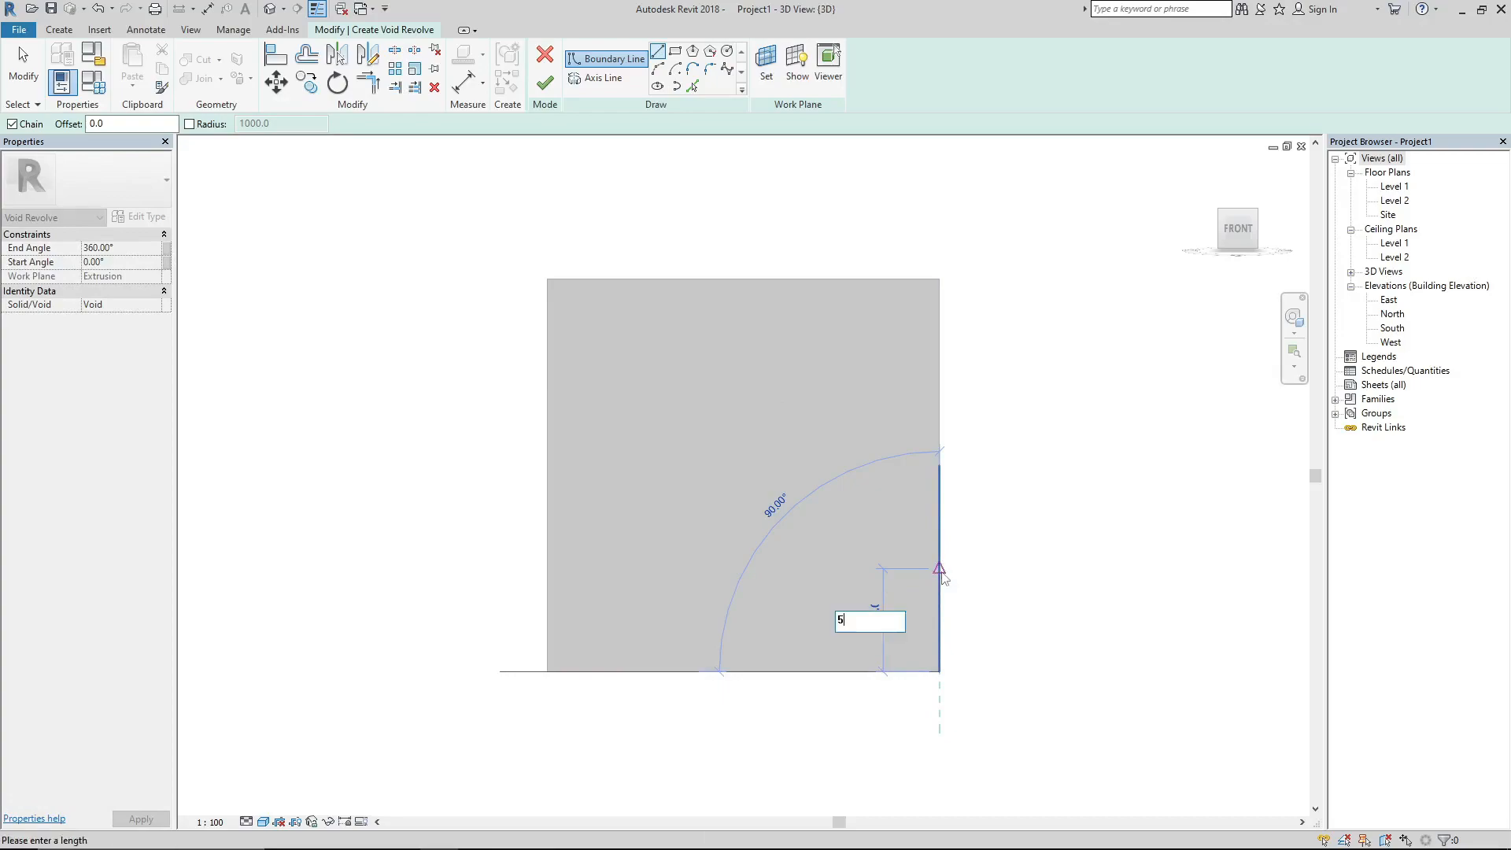
text(')
key(Return)
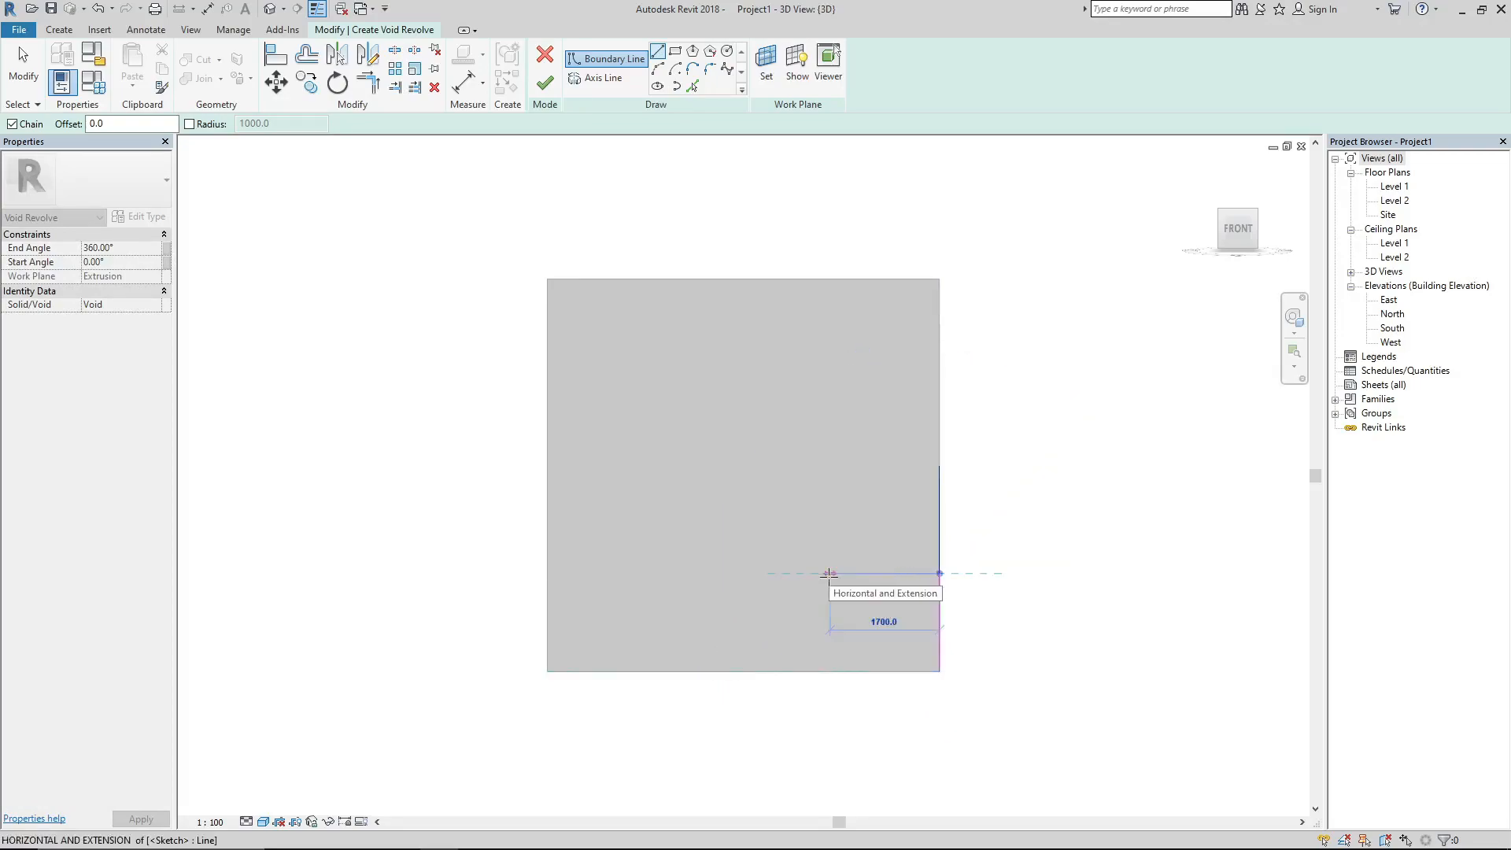
text(5')
key(Return)
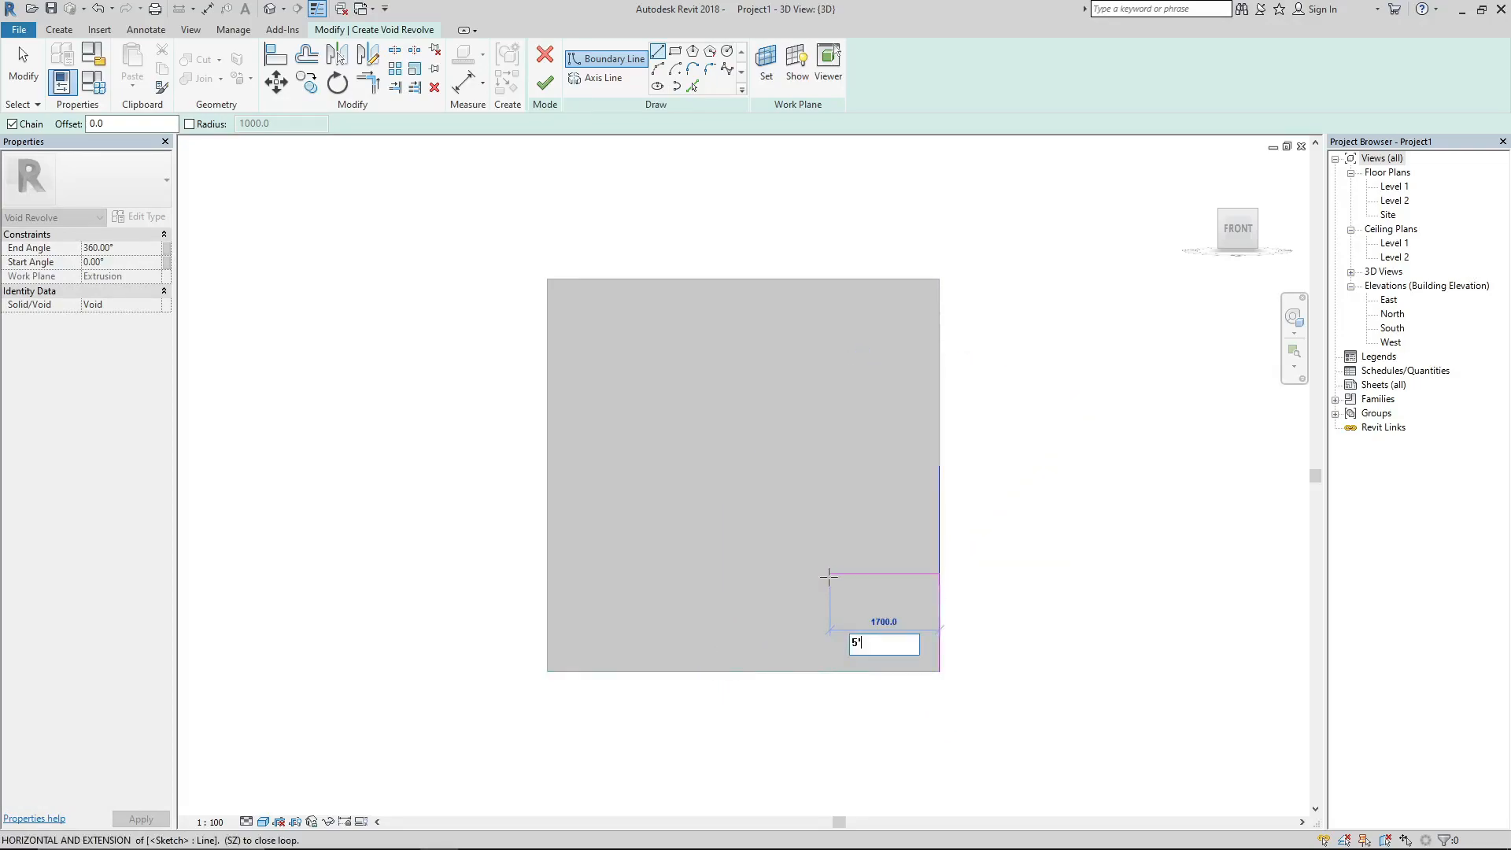
key(Escape)
key(Escape)
- Try to copy the two 5' boundary lines as the next step of the stair profile
drag(807, 542, 1078, 761)
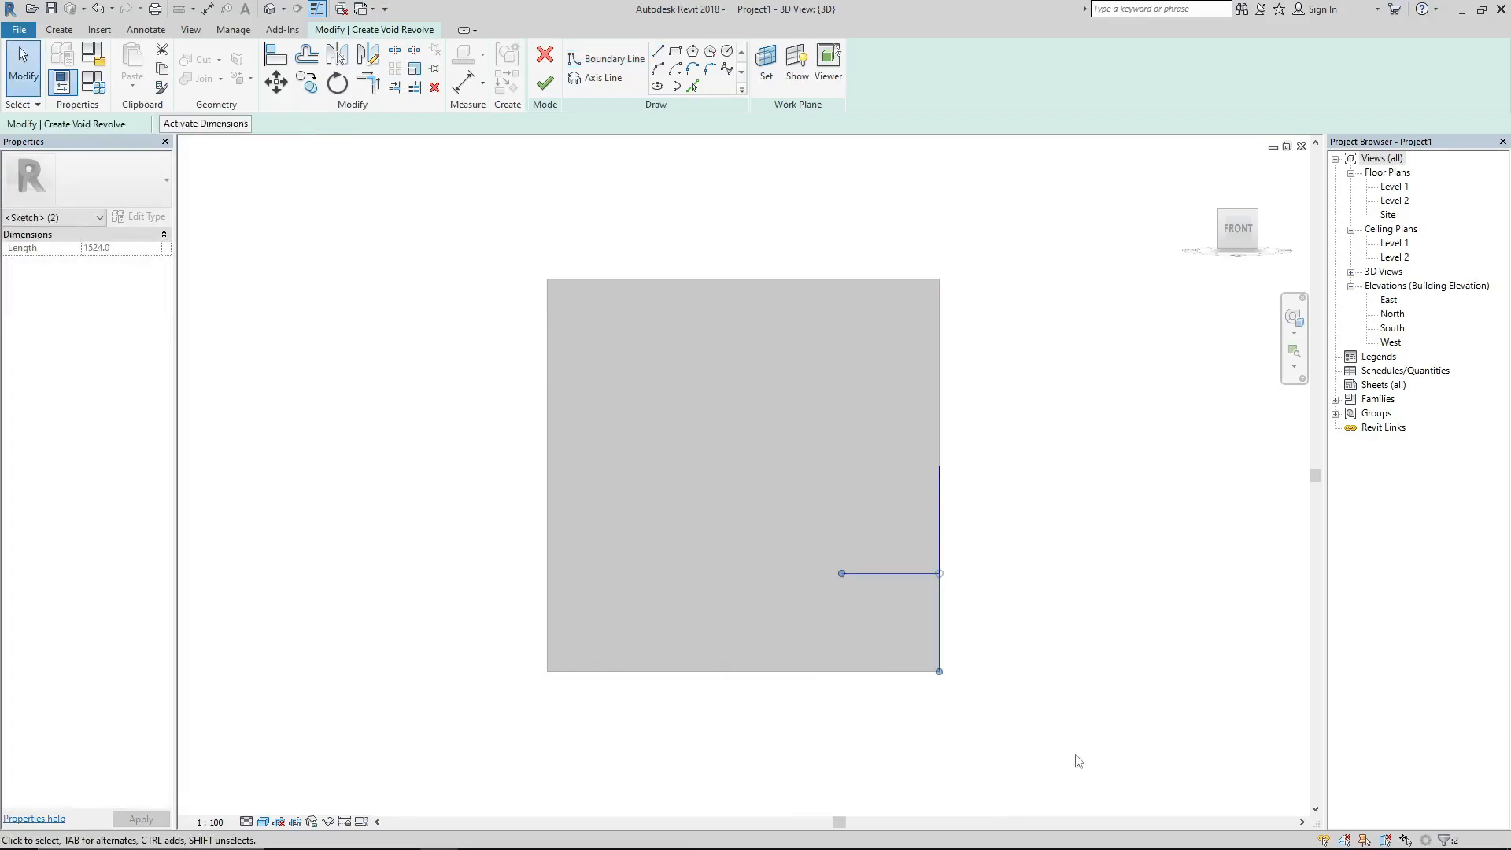
key(c)
key(o)
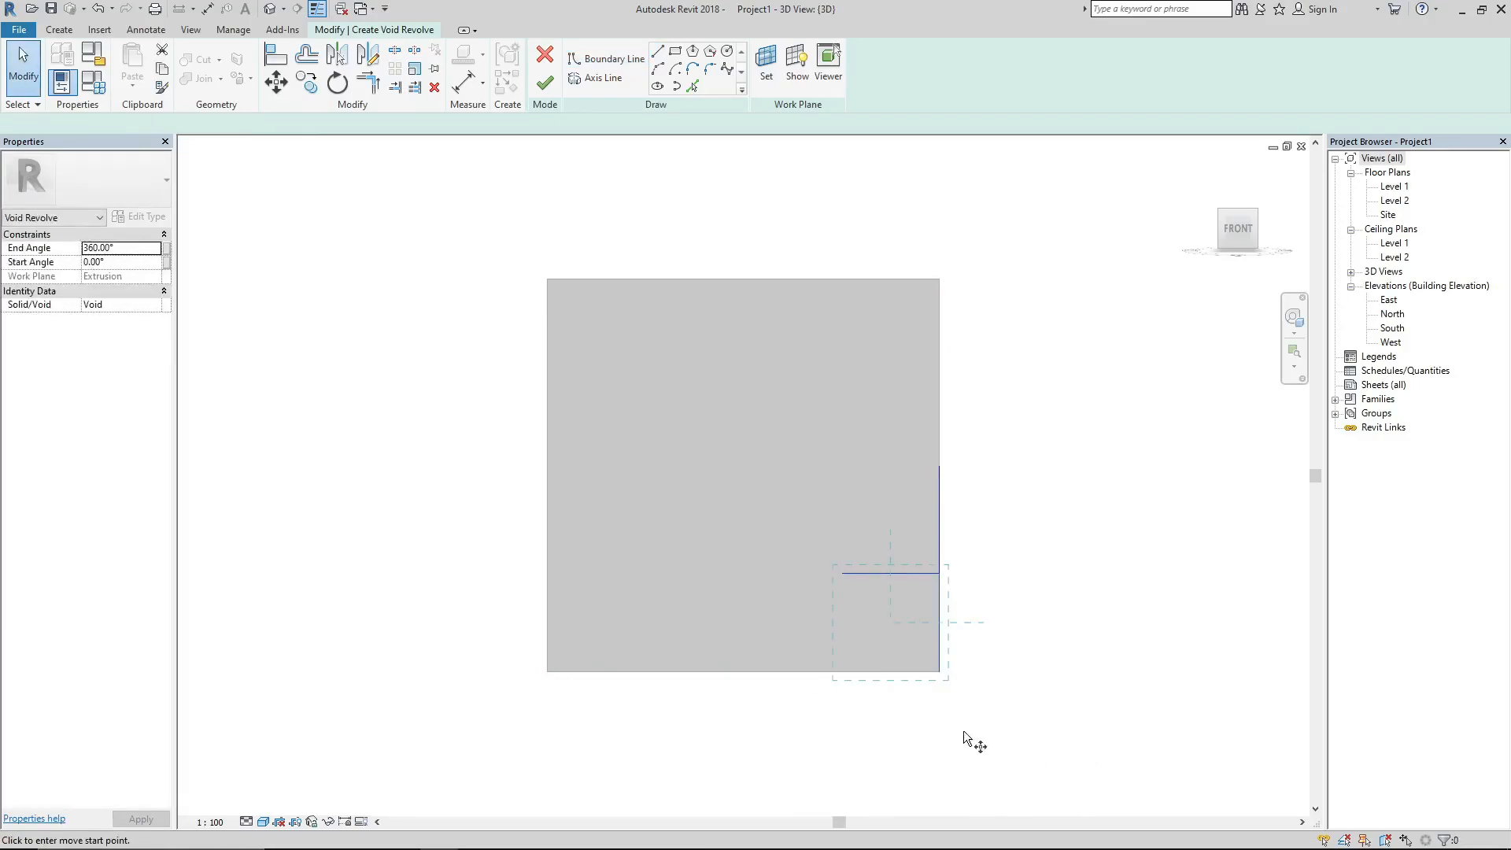
click(842, 573)
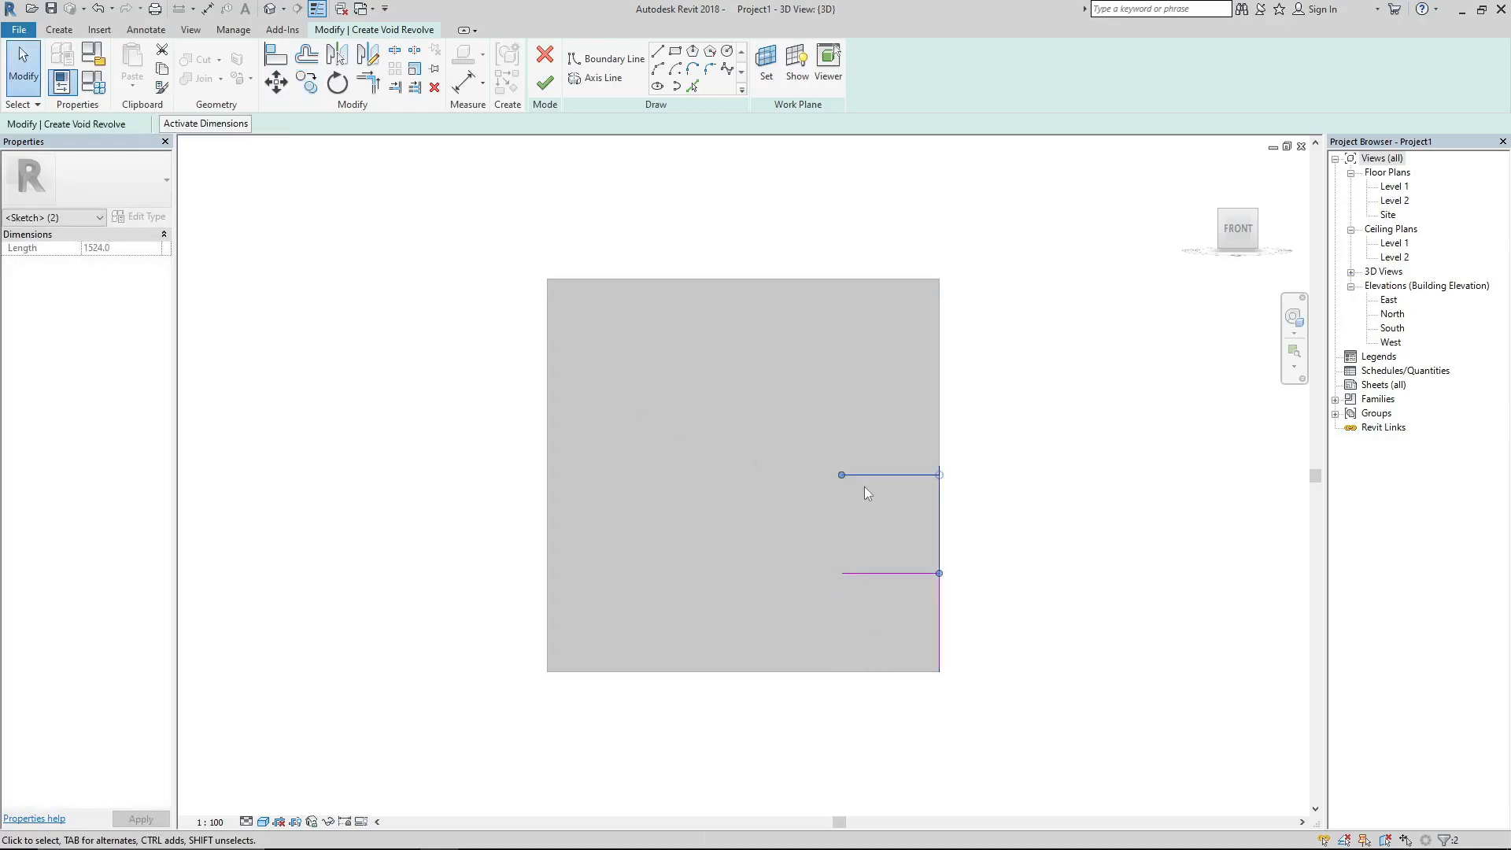
key(ctrl+z)
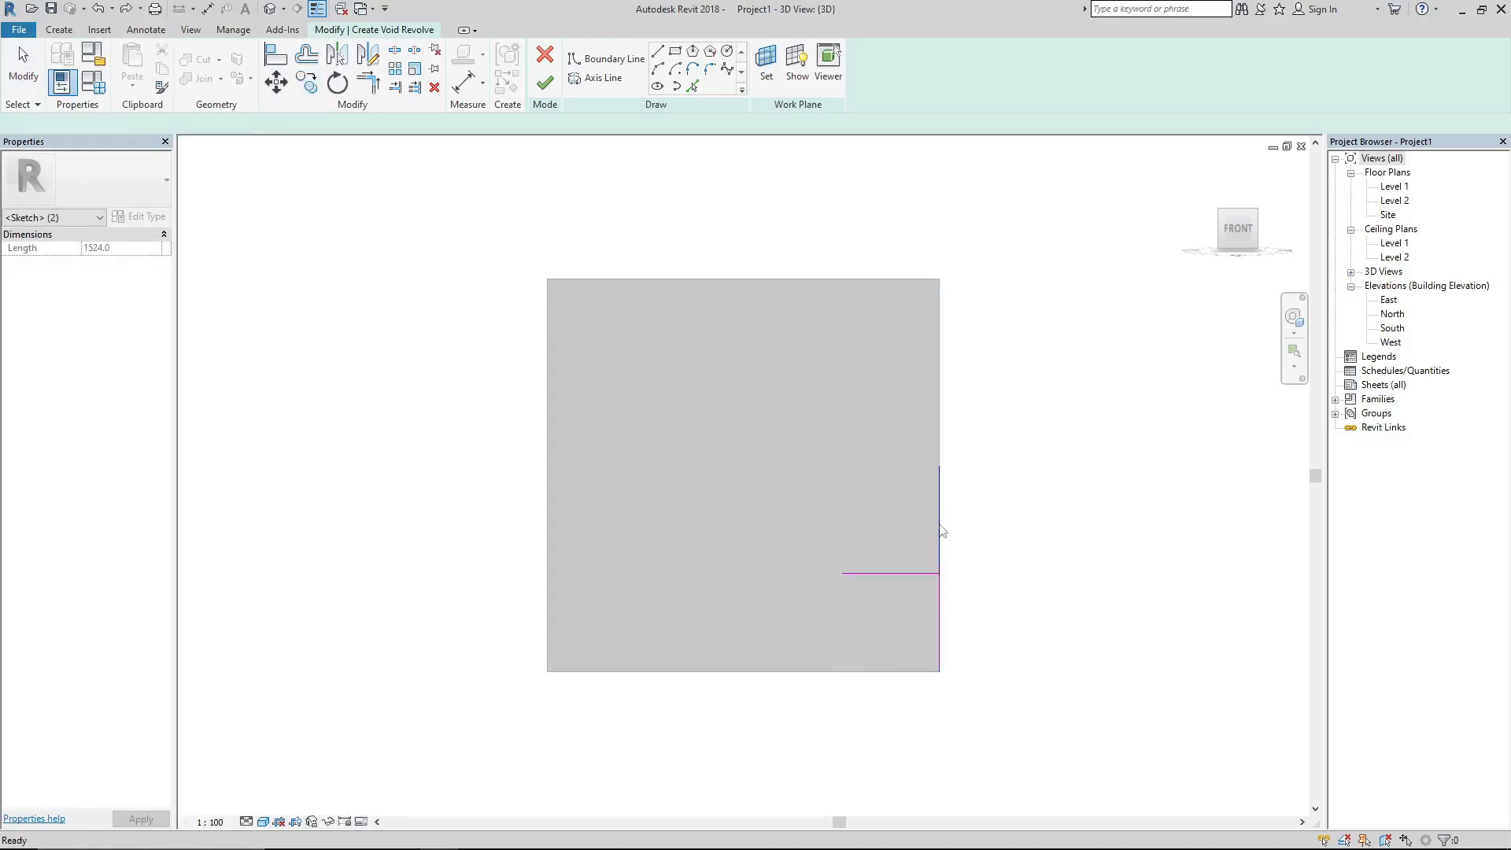
- Copy the two boundary lines diagonally three times with Constrain off and Multiple on, extending the stair profile to the face's top edge
drag(810, 534, 1042, 742)
key(c)
key(o)
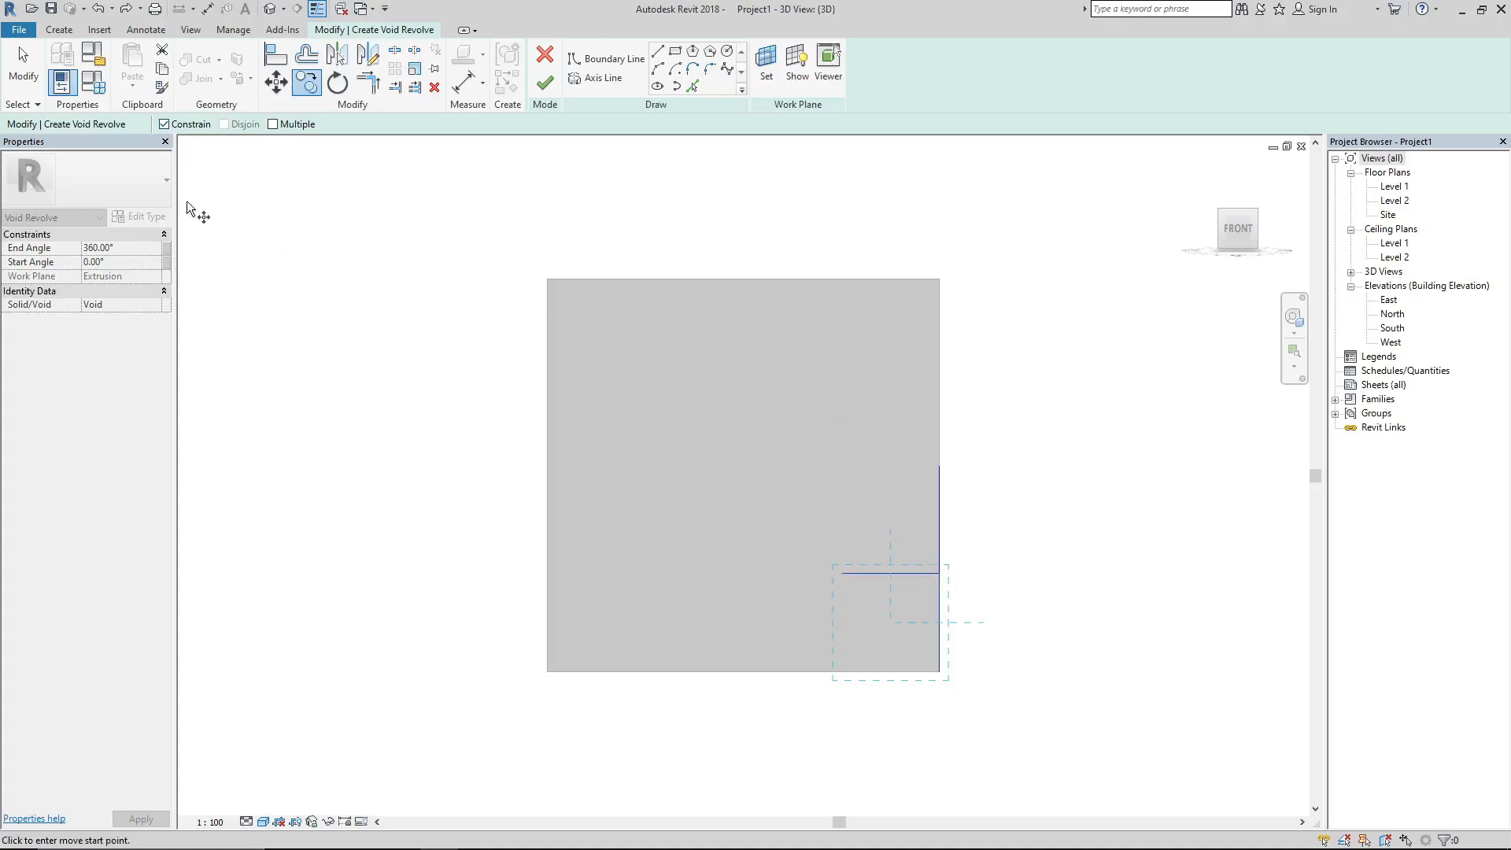
click(163, 123)
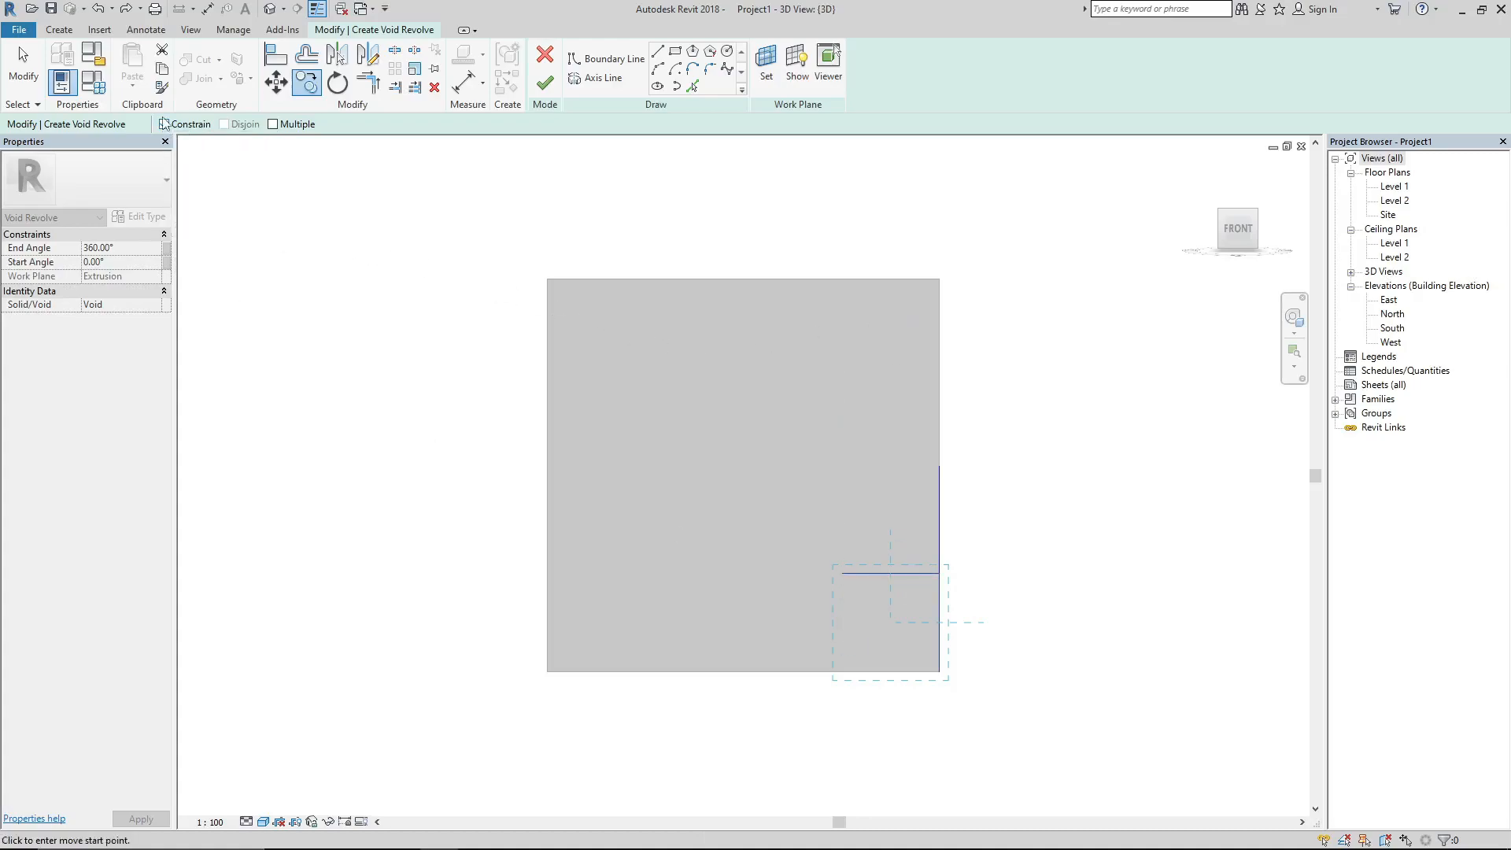
click(272, 124)
click(933, 668)
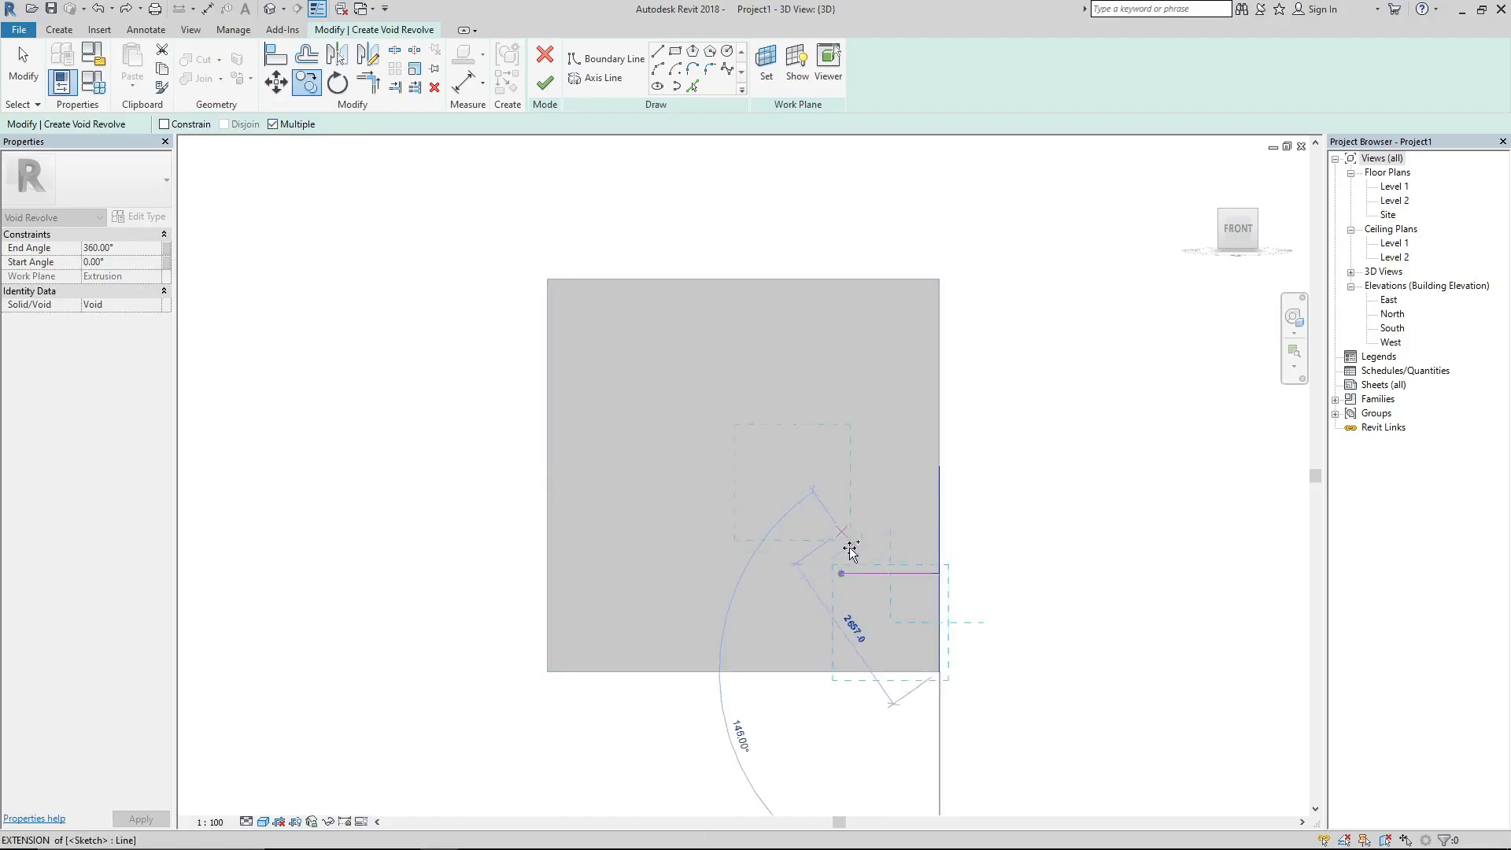
click(741, 472)
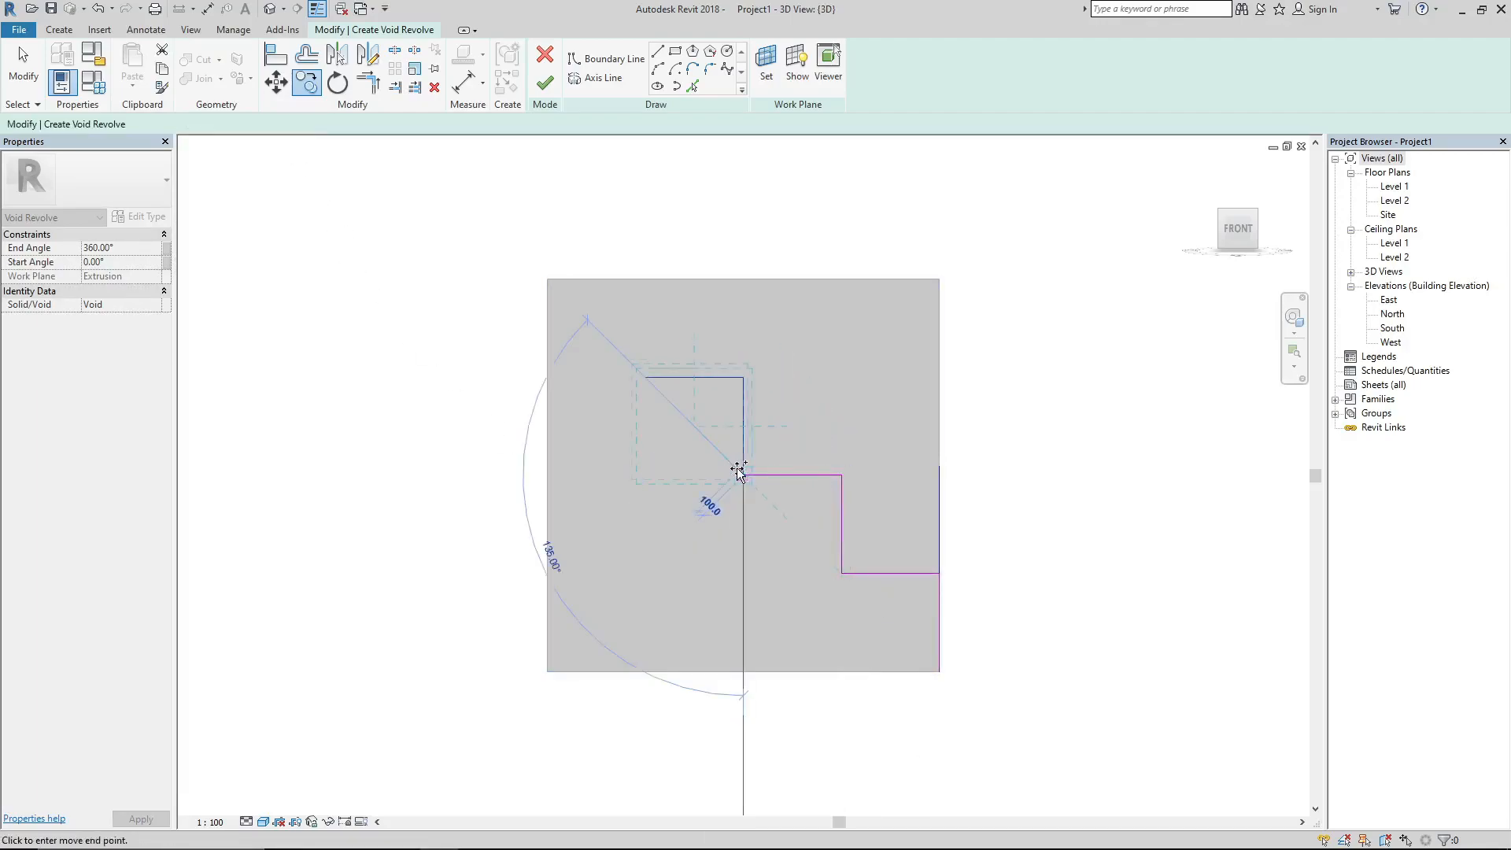
click(643, 378)
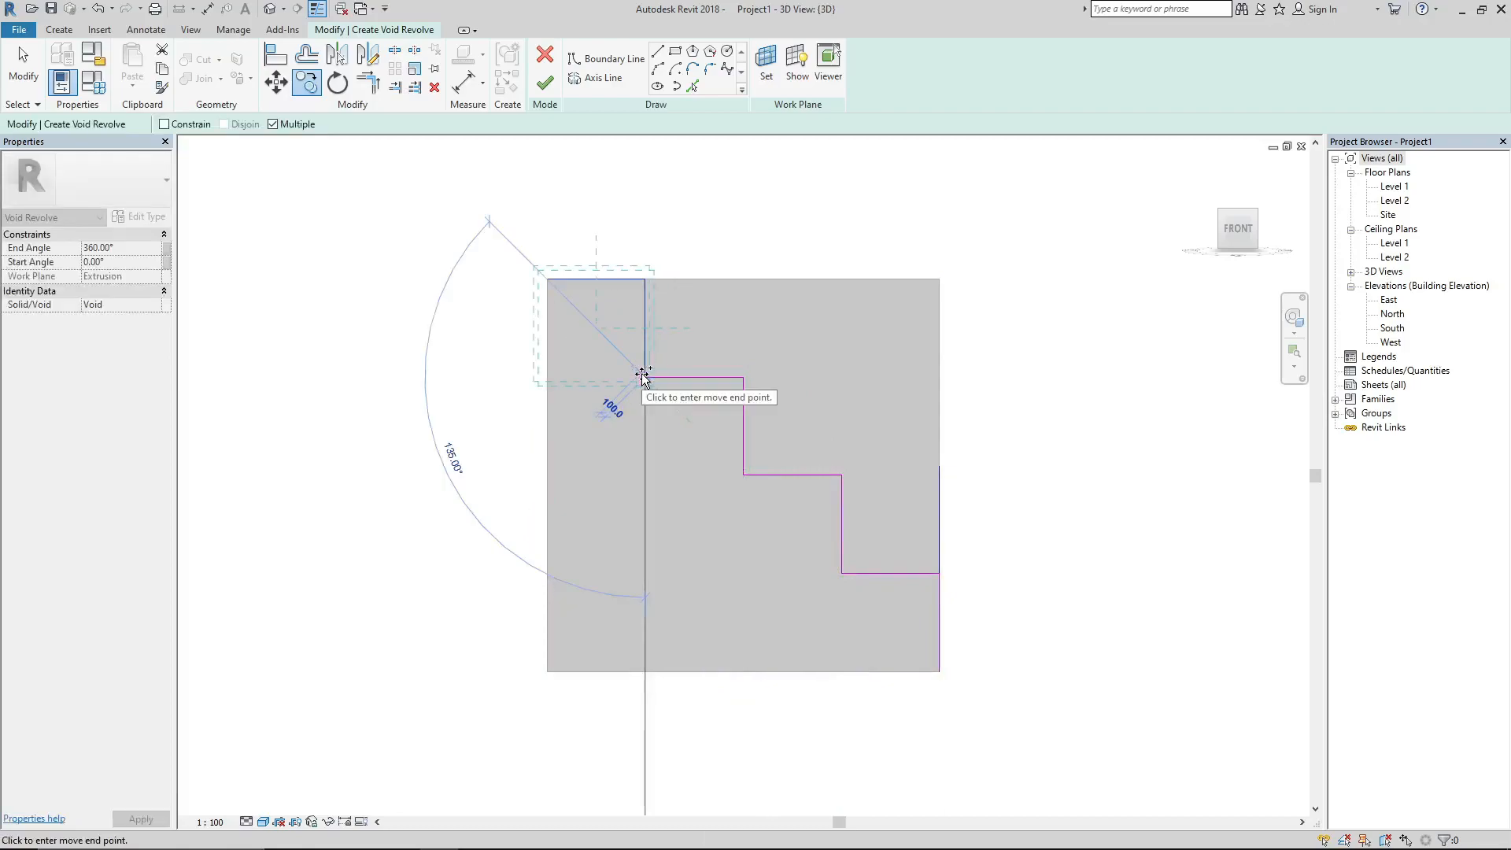
key(Escape)
key(Escape)
- Stretch the topmost horizontal line along the face's top edge to the upper right corner
click(575, 281)
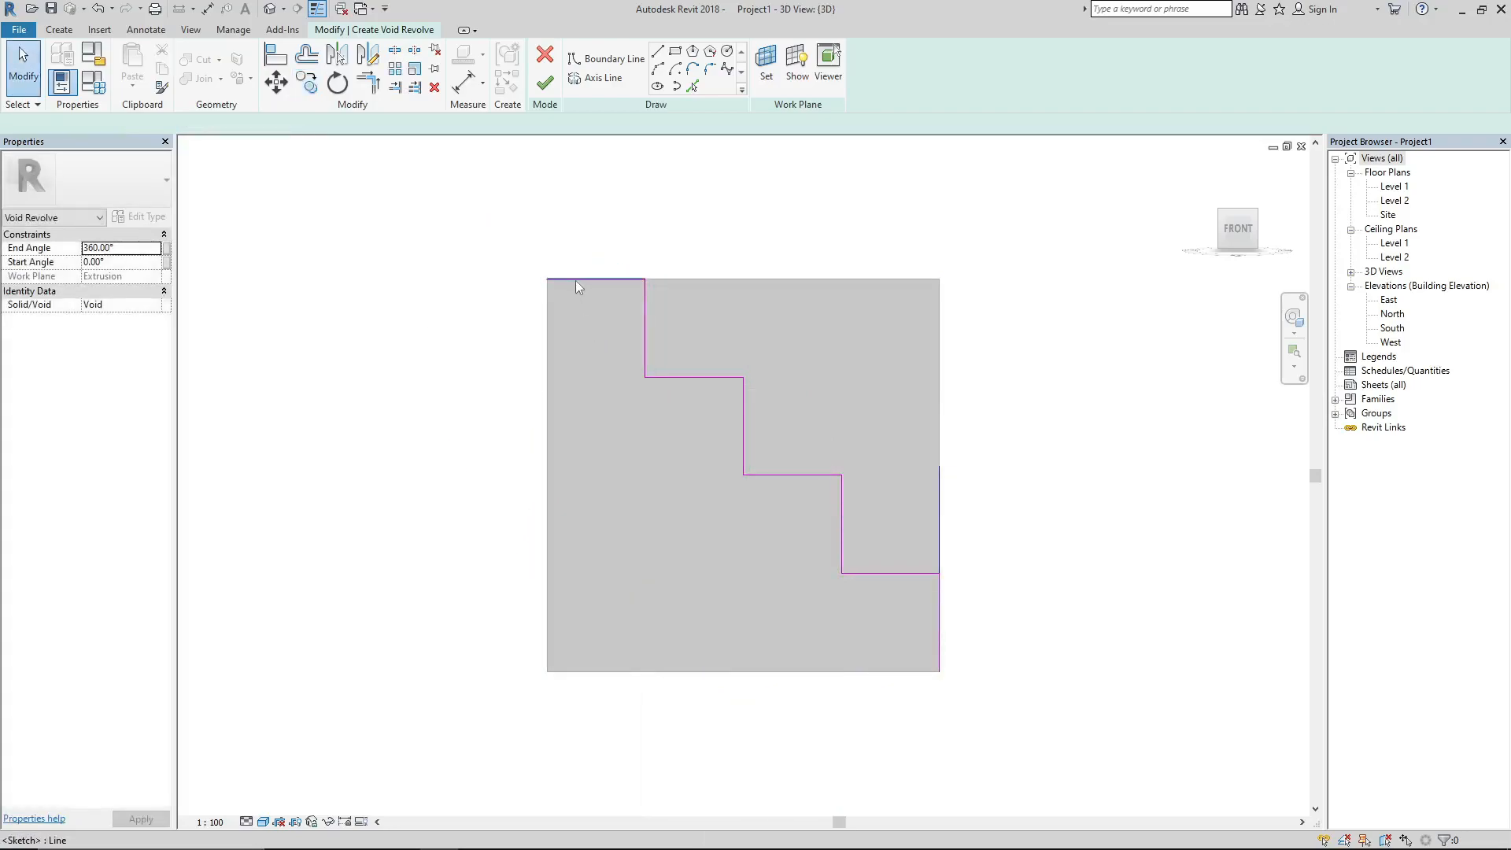
drag(646, 278, 939, 280)
click(755, 201)
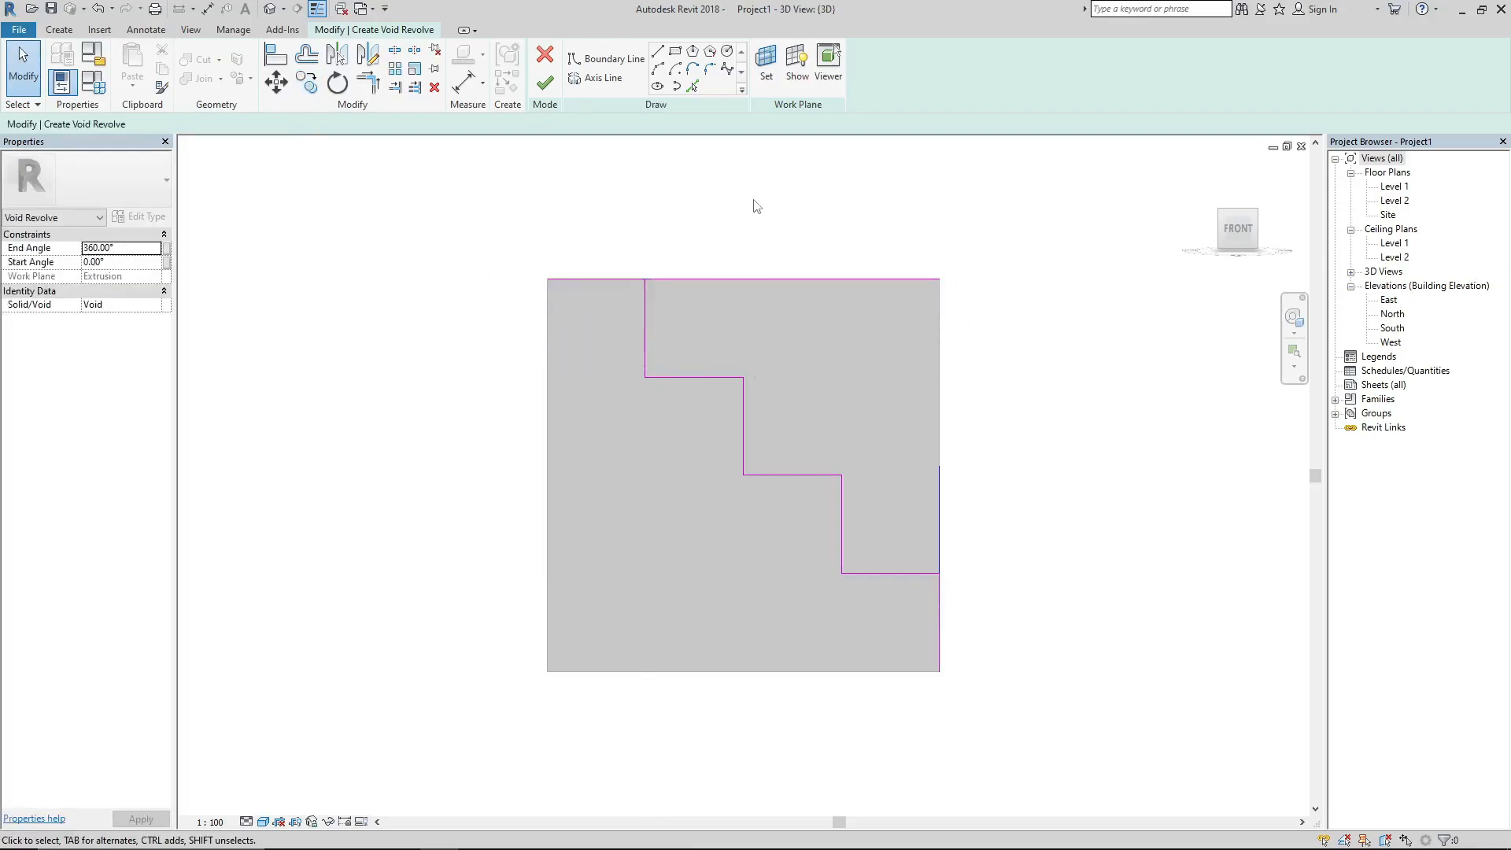
- Trim the top, right and lowest step lines into a closed stair profile and finish the void revolve
key(t)
key(r)
click(648, 306)
click(666, 279)
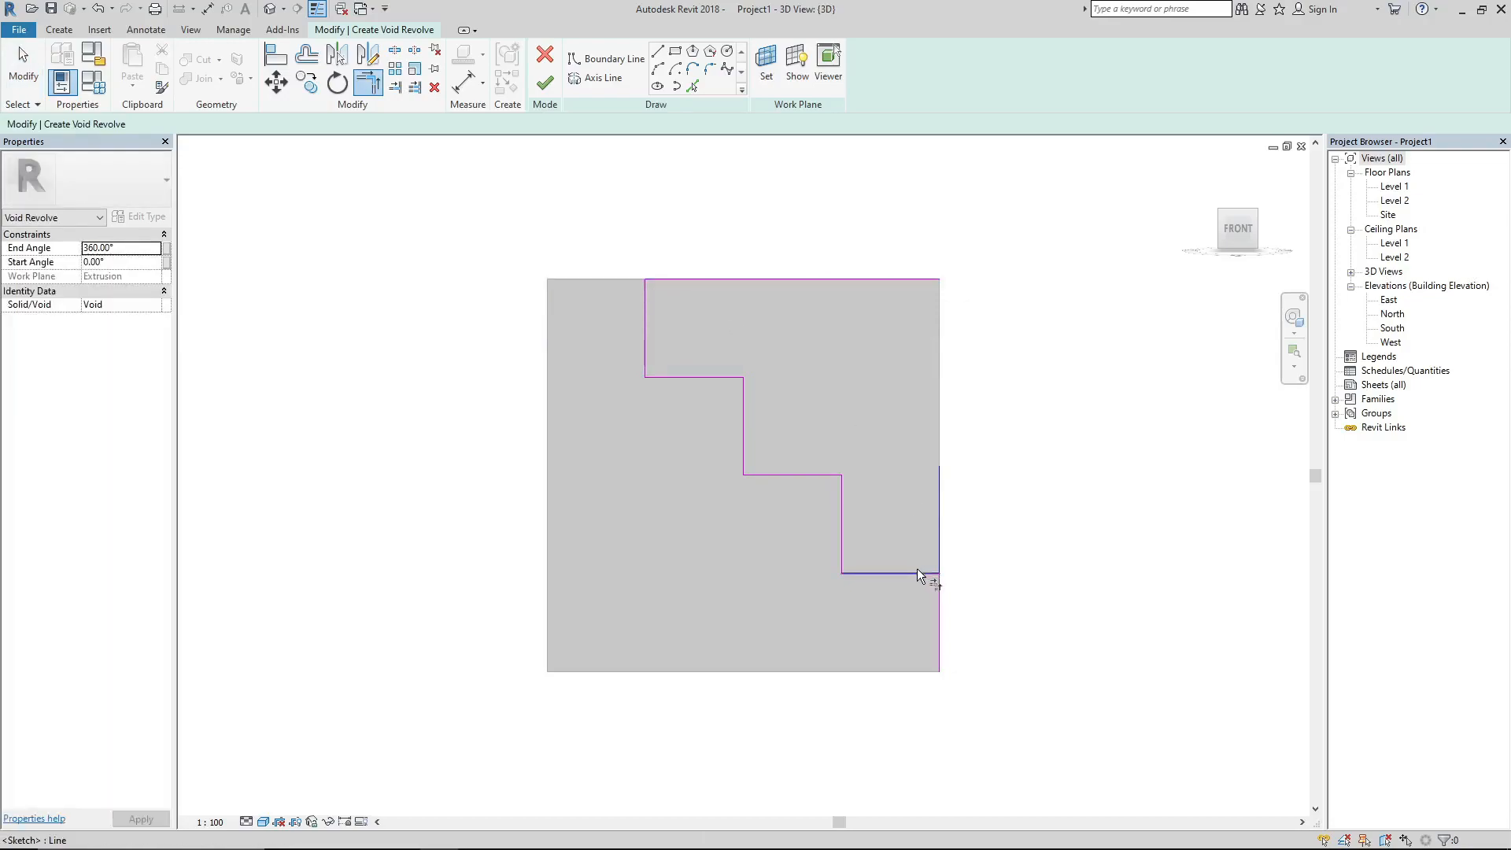
click(937, 602)
click(850, 278)
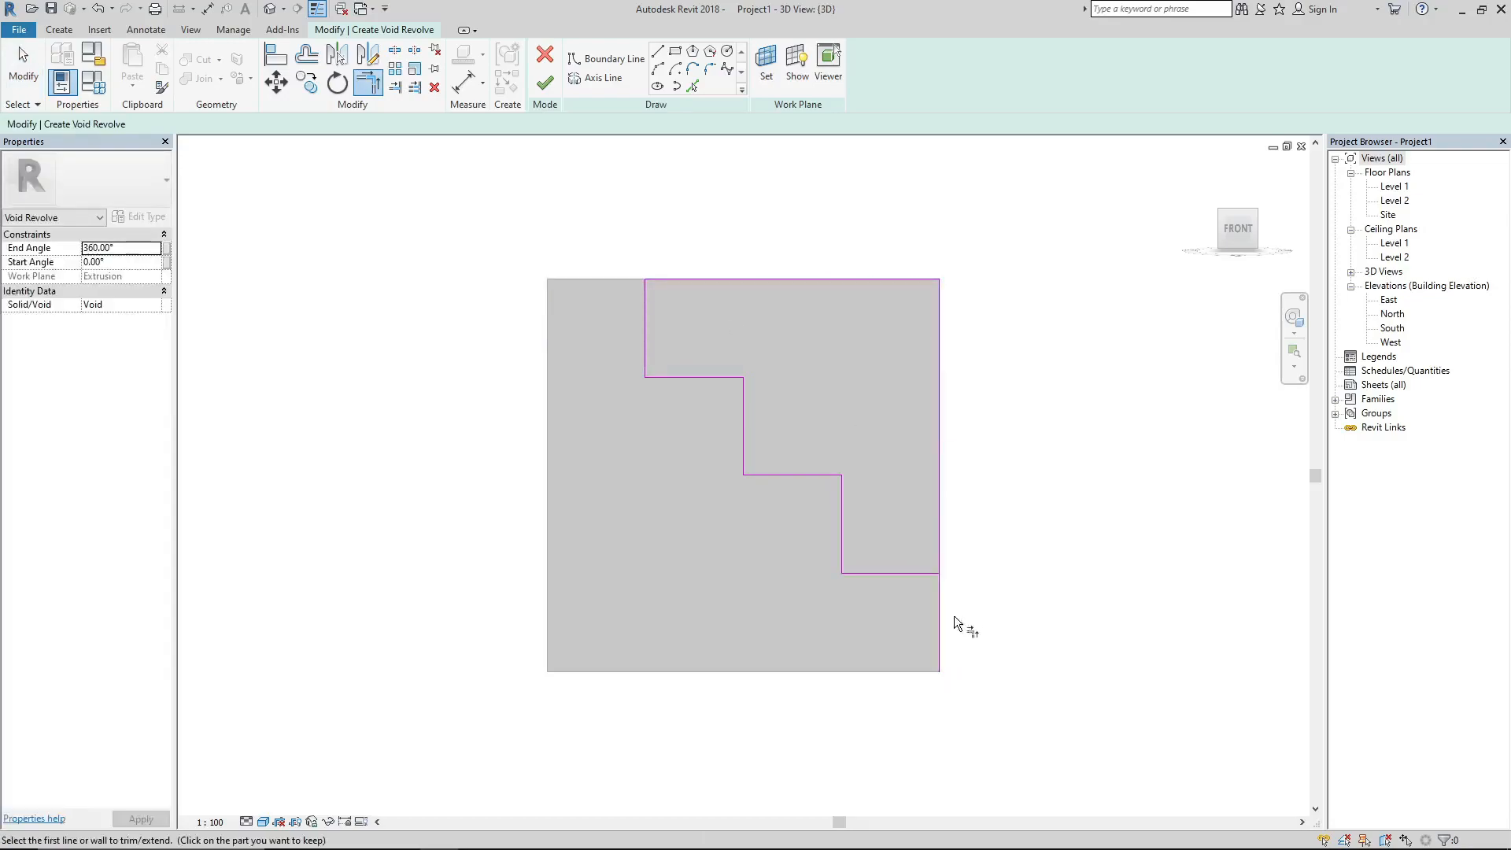
click(900, 573)
click(941, 539)
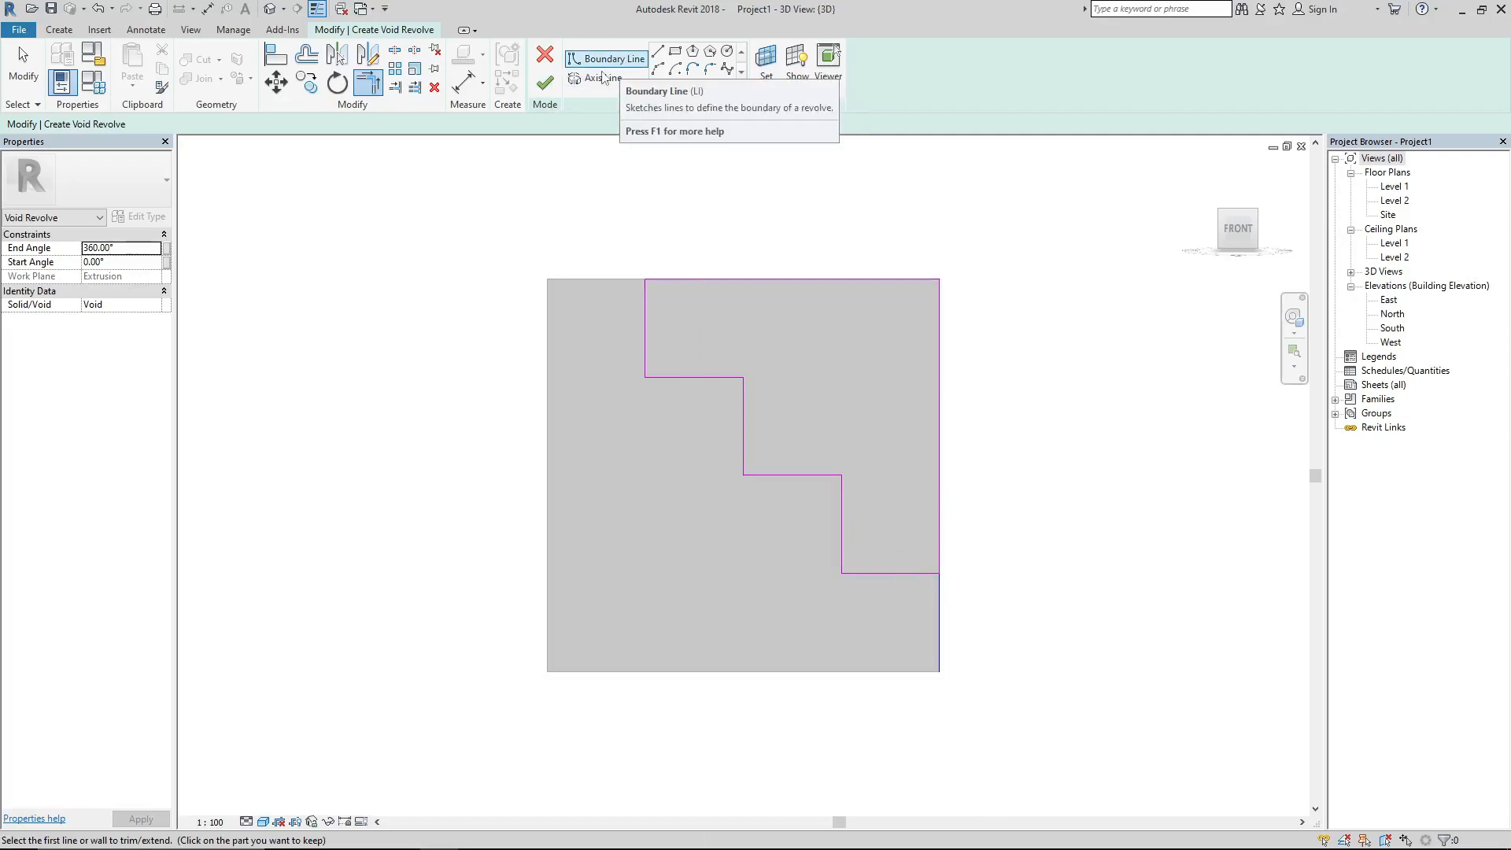
click(543, 84)
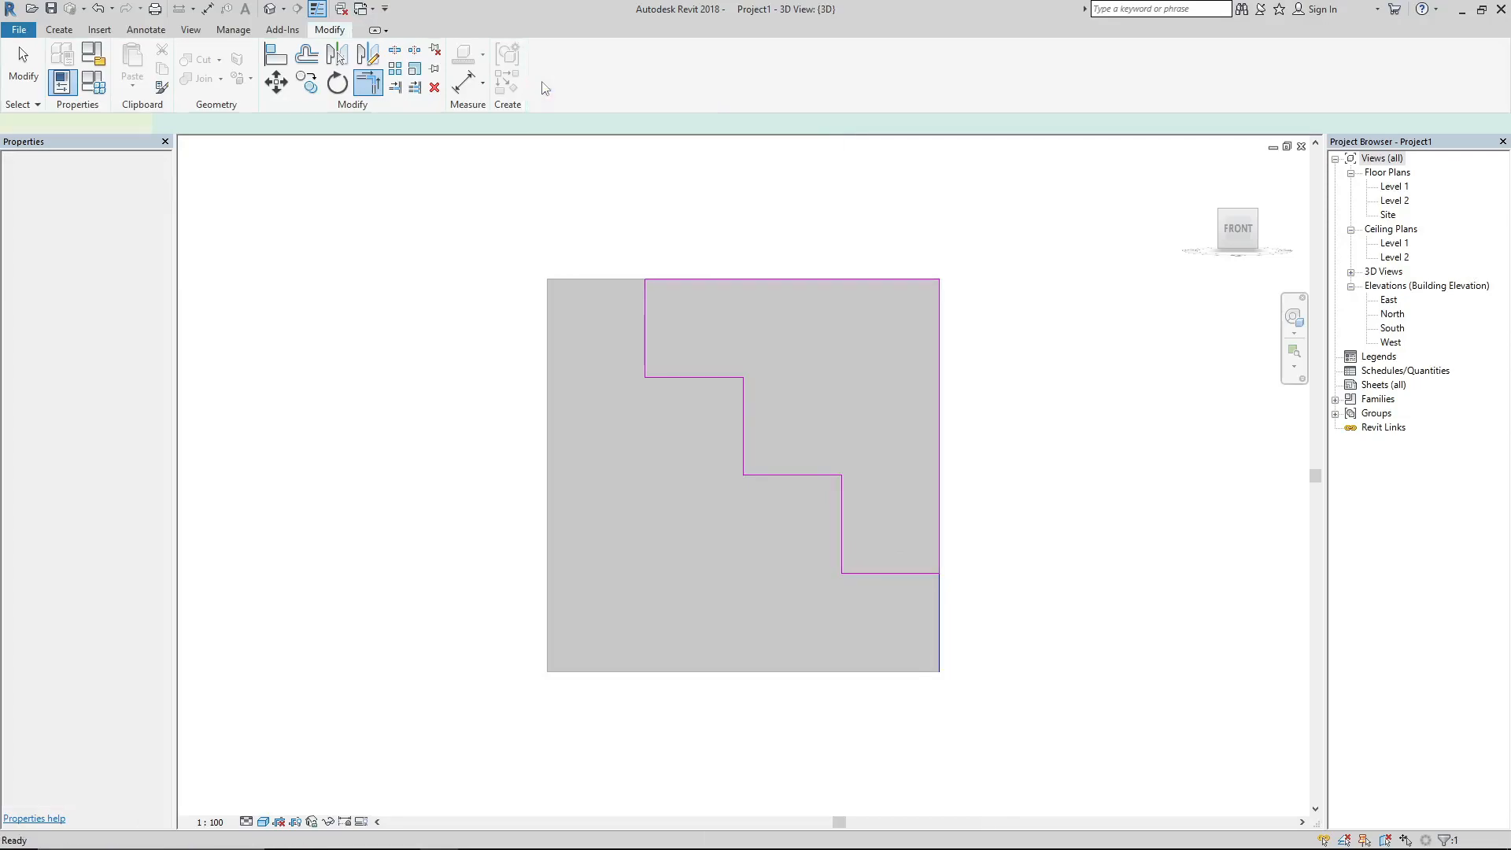
shift+middle_drag(1075, 312, 1008, 415)
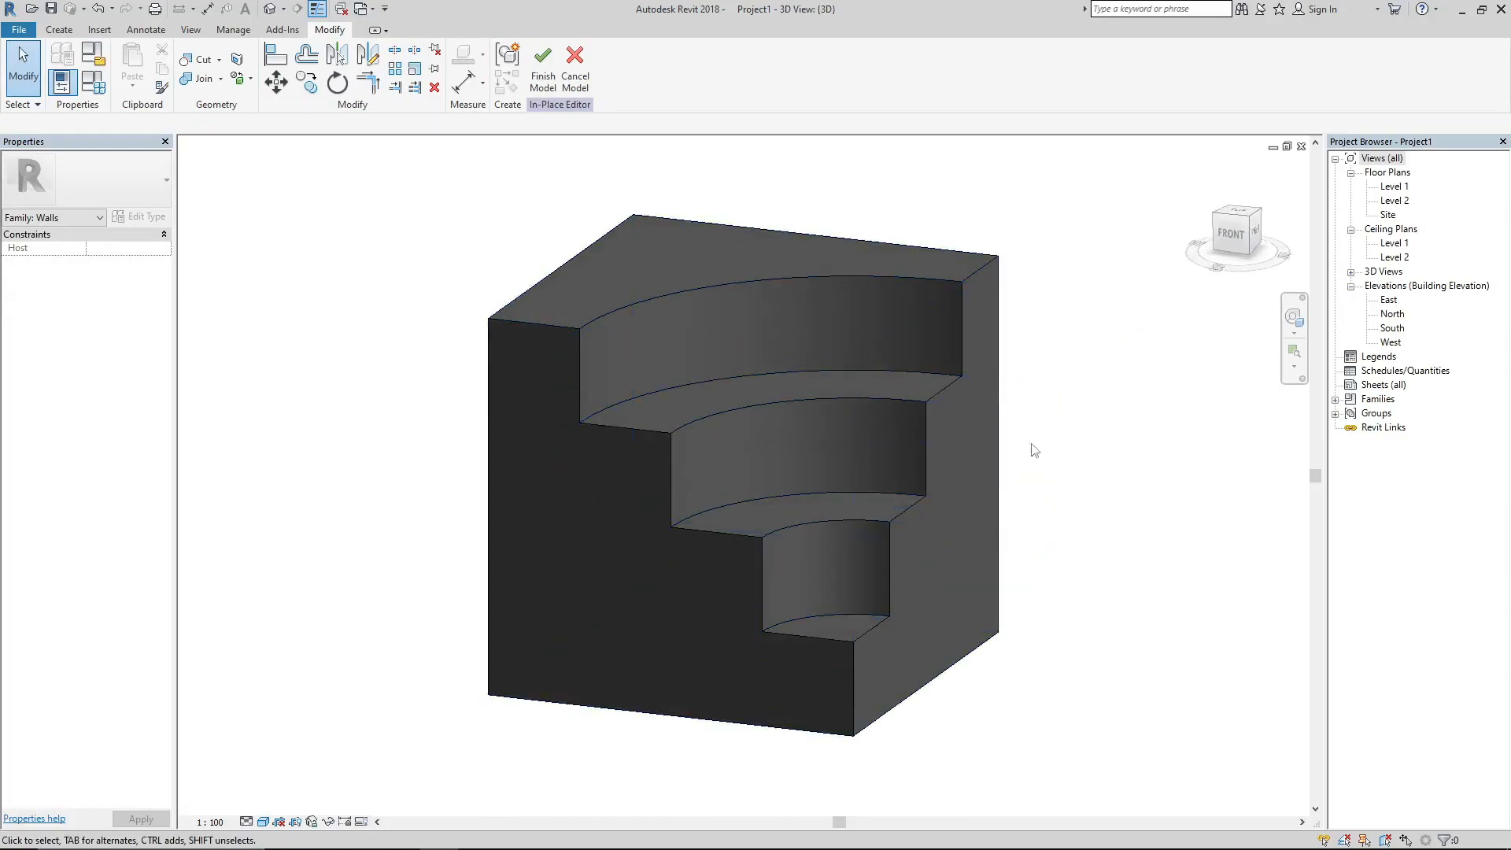
- Set the end angle of the stepped void revolve to 90°
click(879, 390)
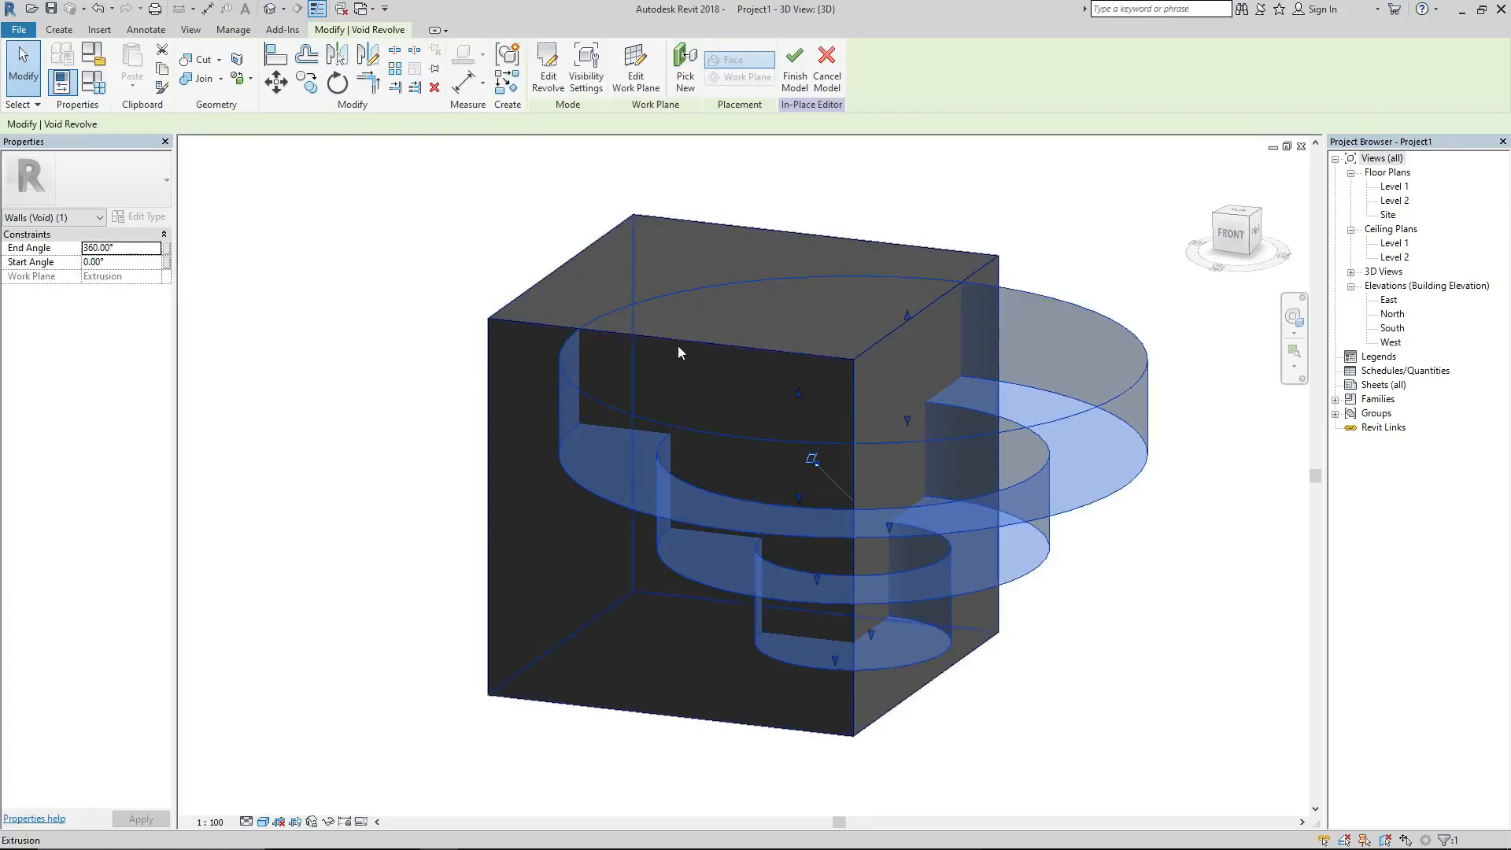
click(133, 248)
text(90)
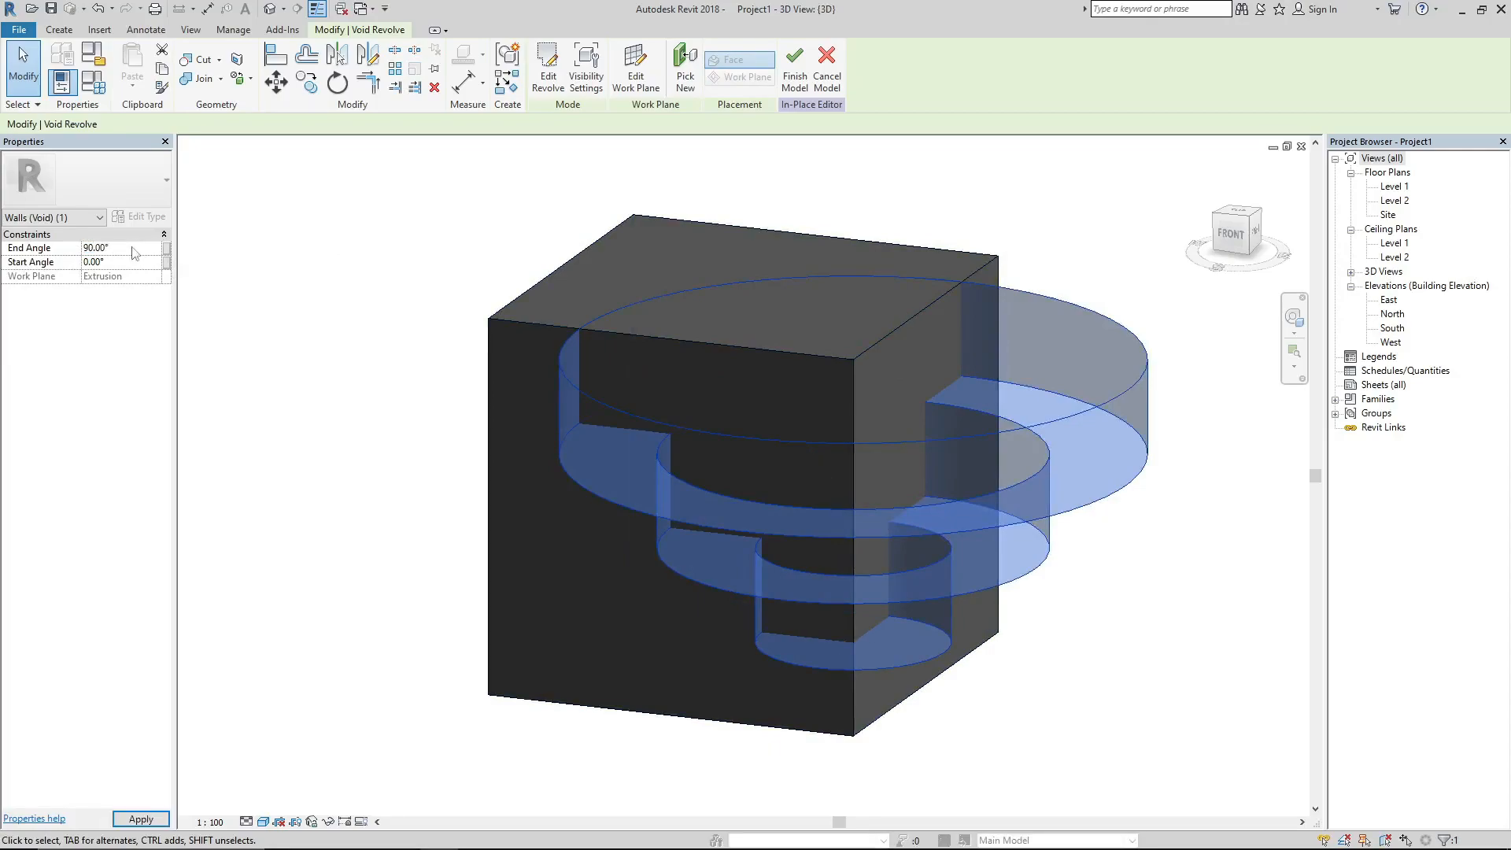
click(398, 284)
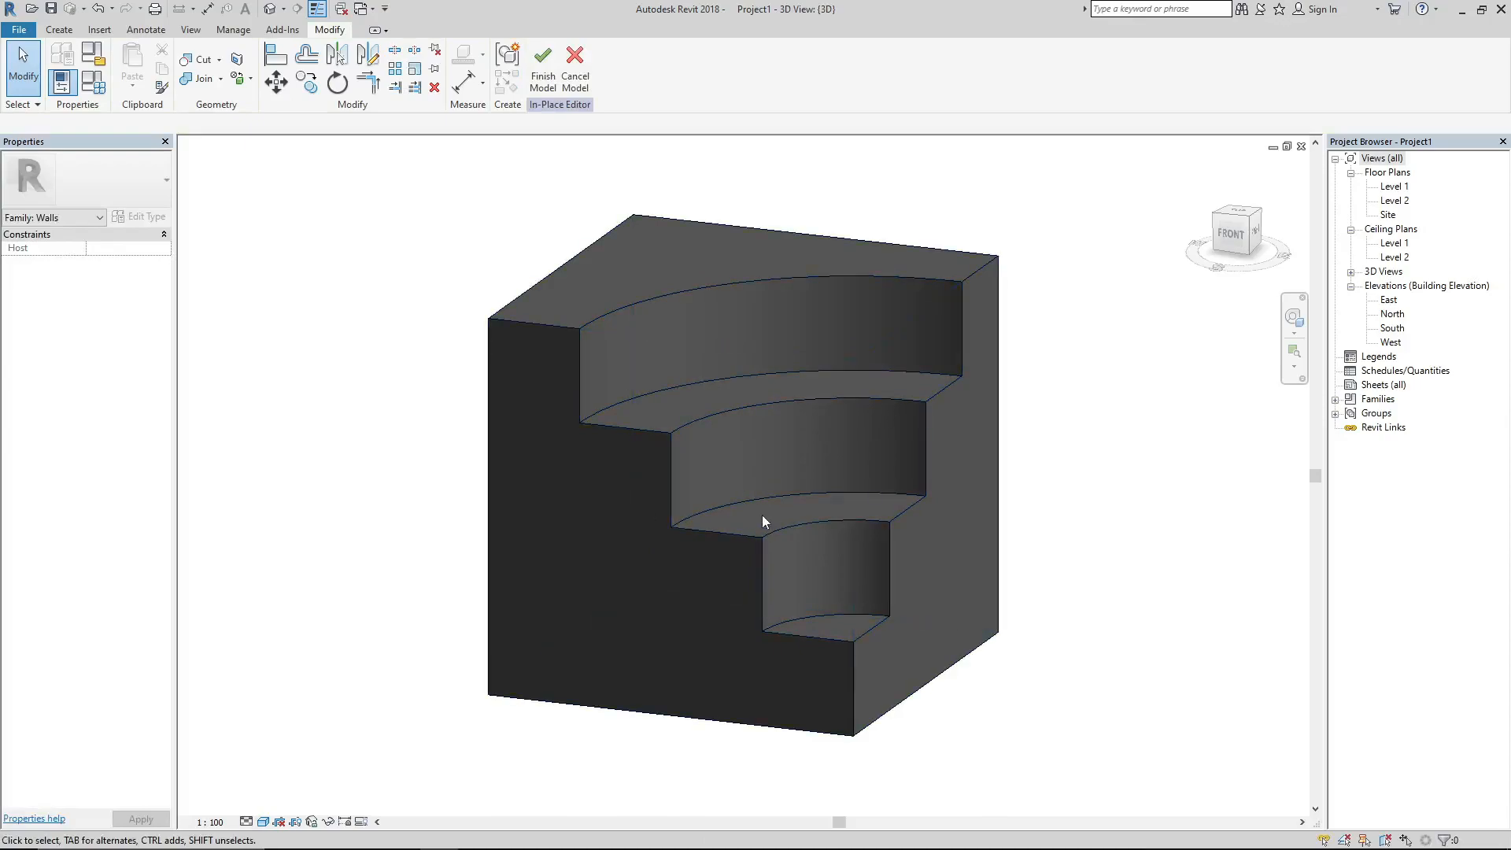
- Edit the void revolve's sketch and draw a half-circle arc of about 381 mm radius outside the lower half of the top riser
double_click(622, 425)
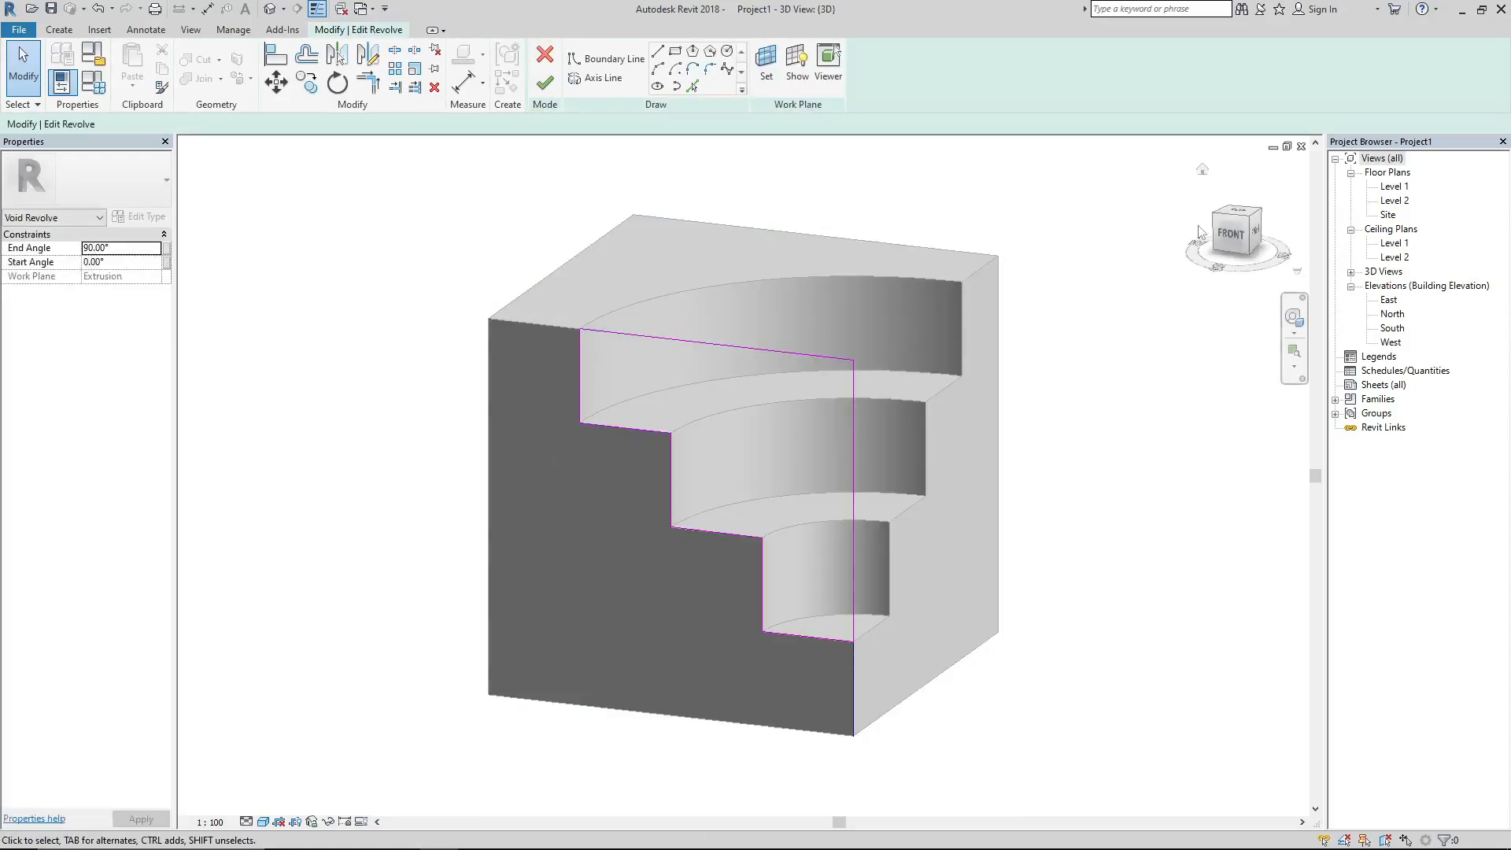
click(1236, 239)
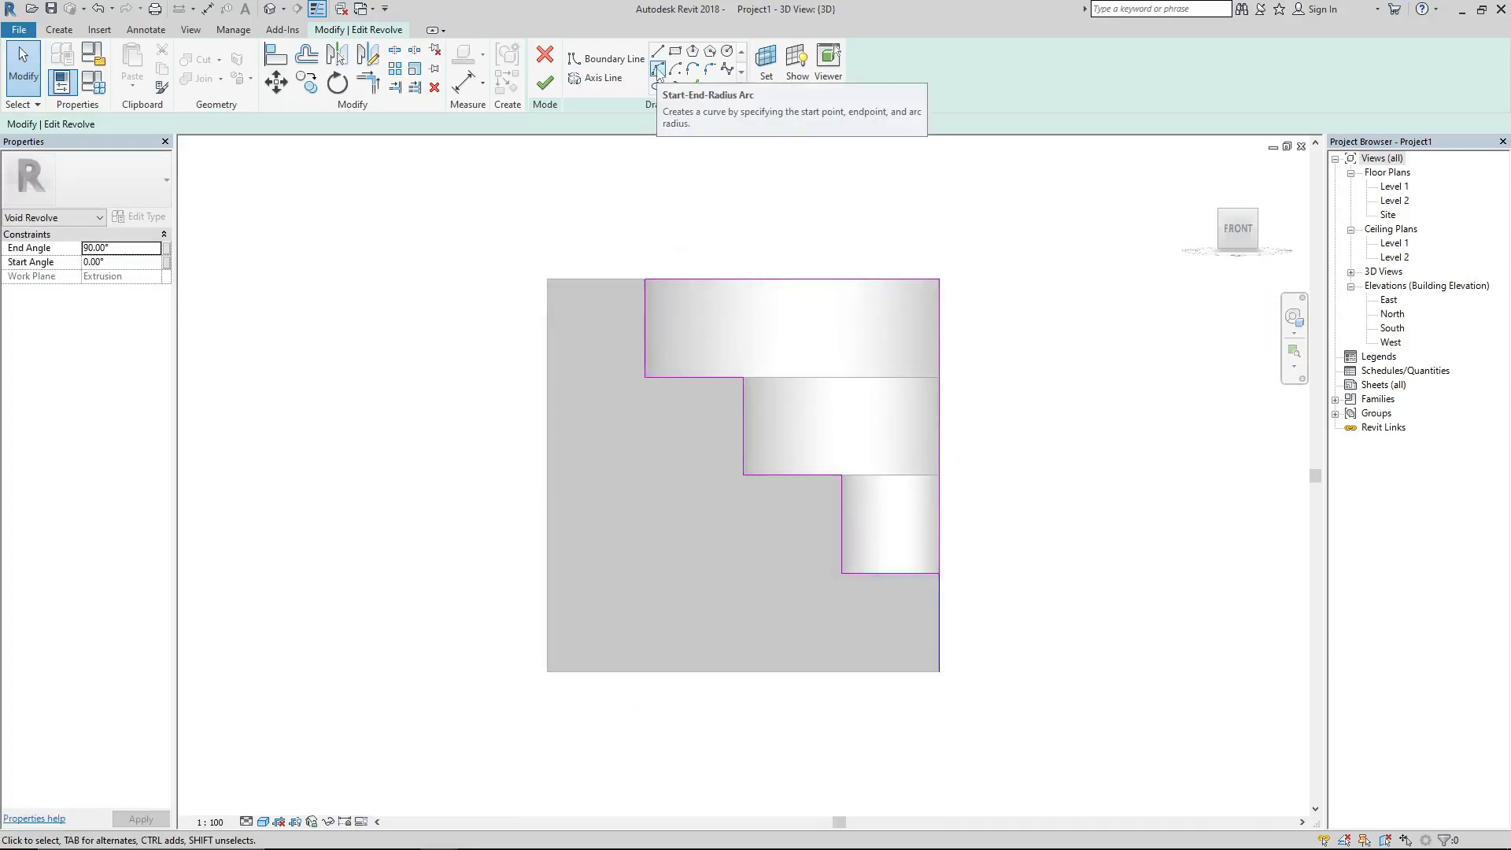
click(658, 71)
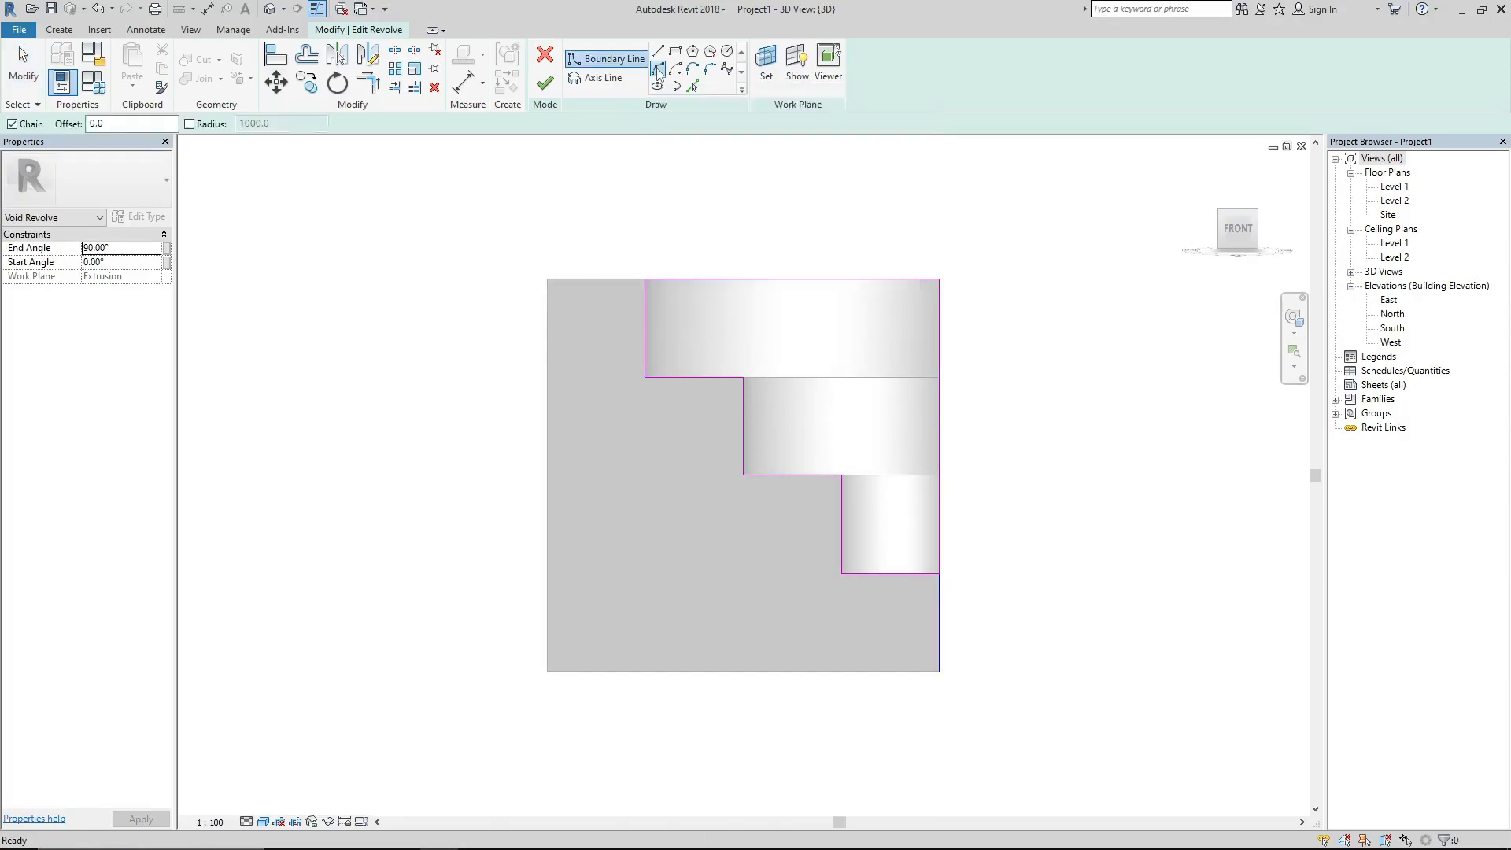
scroll(643, 361, up, 2)
click(645, 389)
click(645, 305)
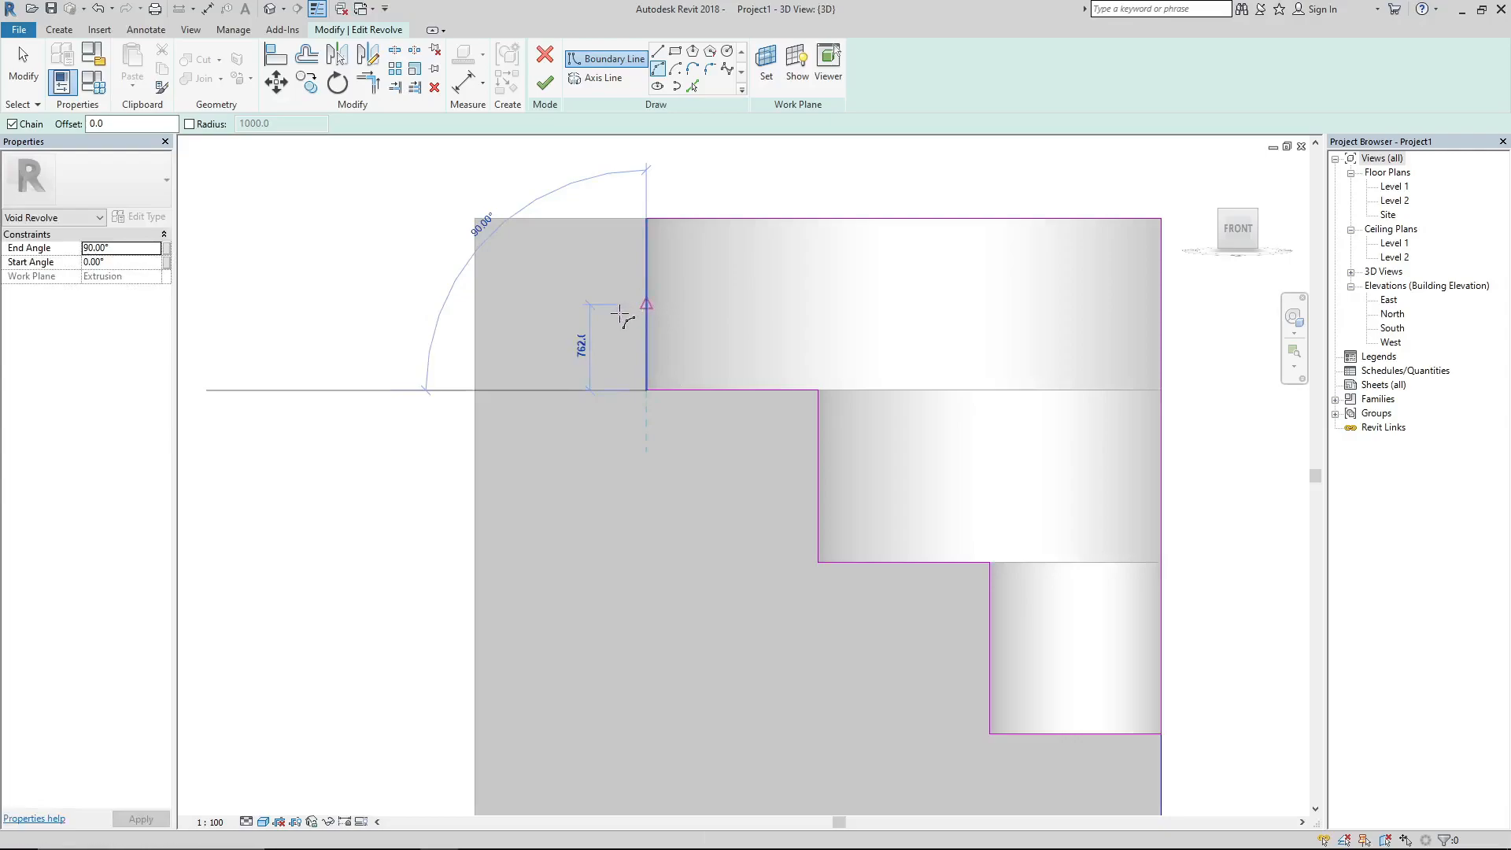
click(600, 338)
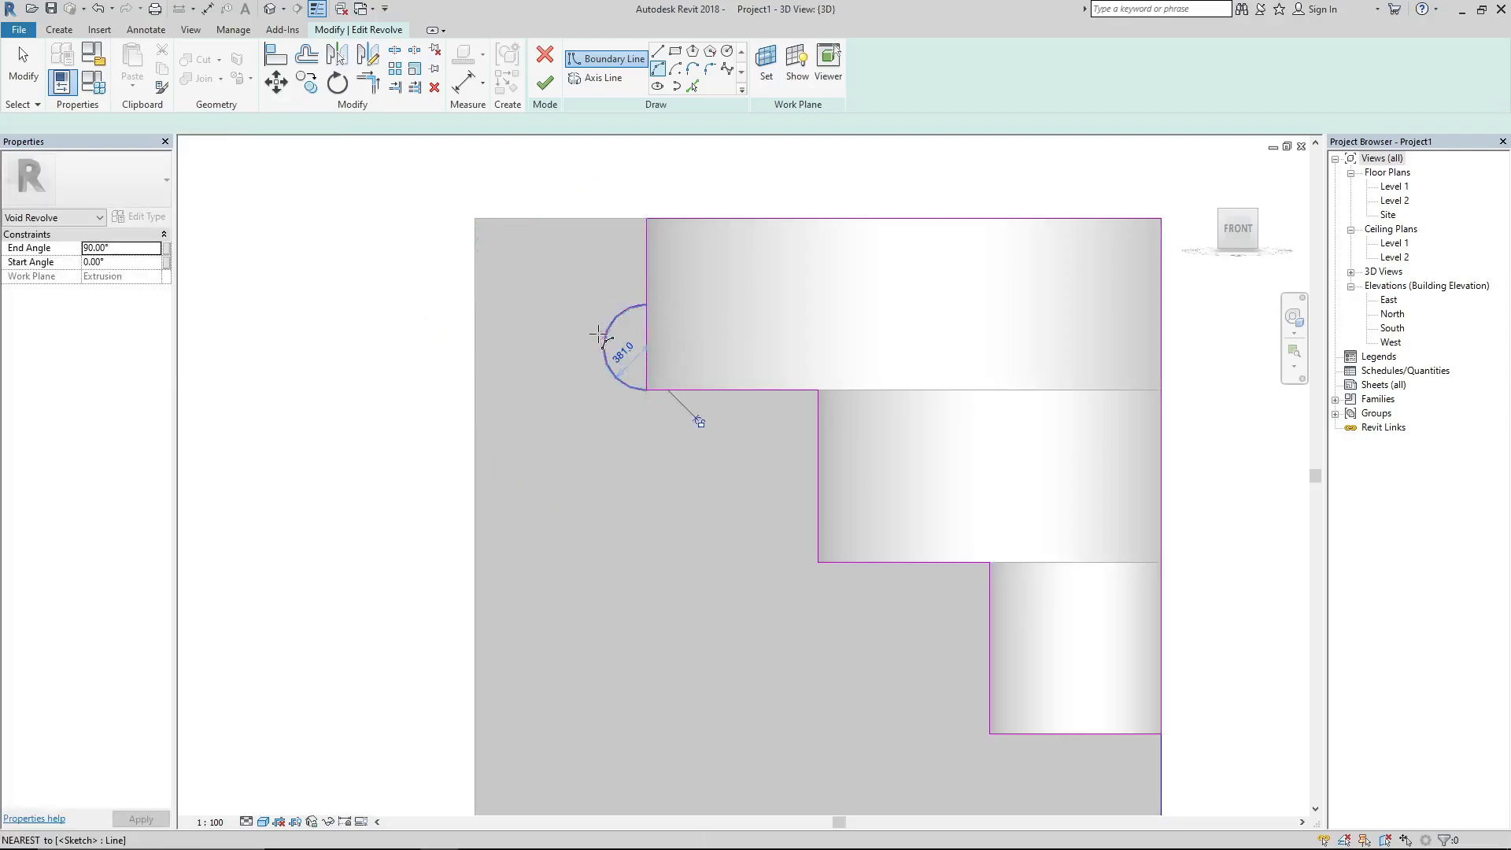
key(Escape)
key(Escape)
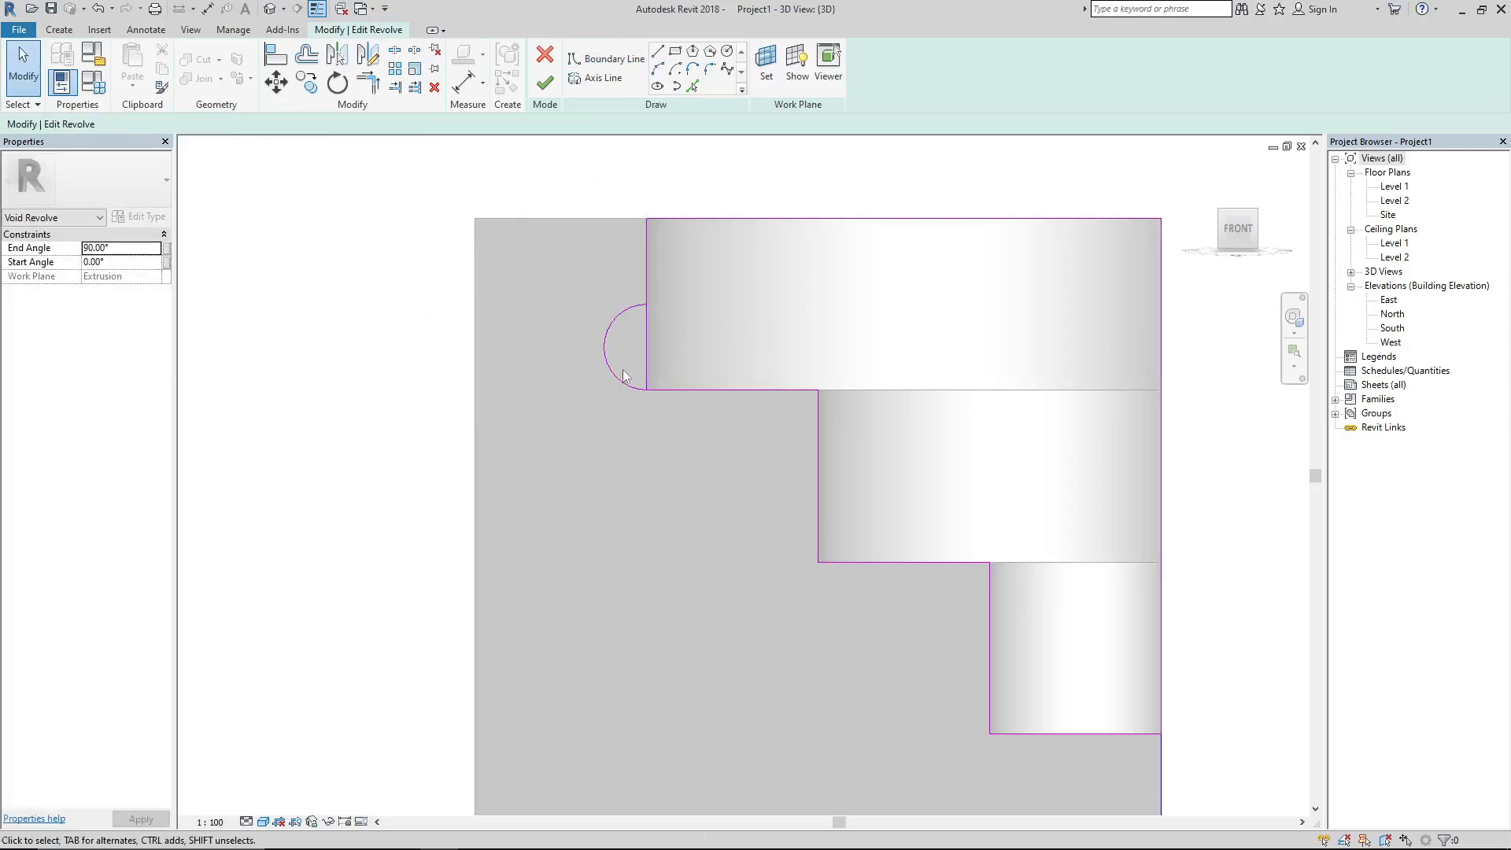
- Copy the half-circle arc to the two lower risers and to the face's lower right corner
click(615, 322)
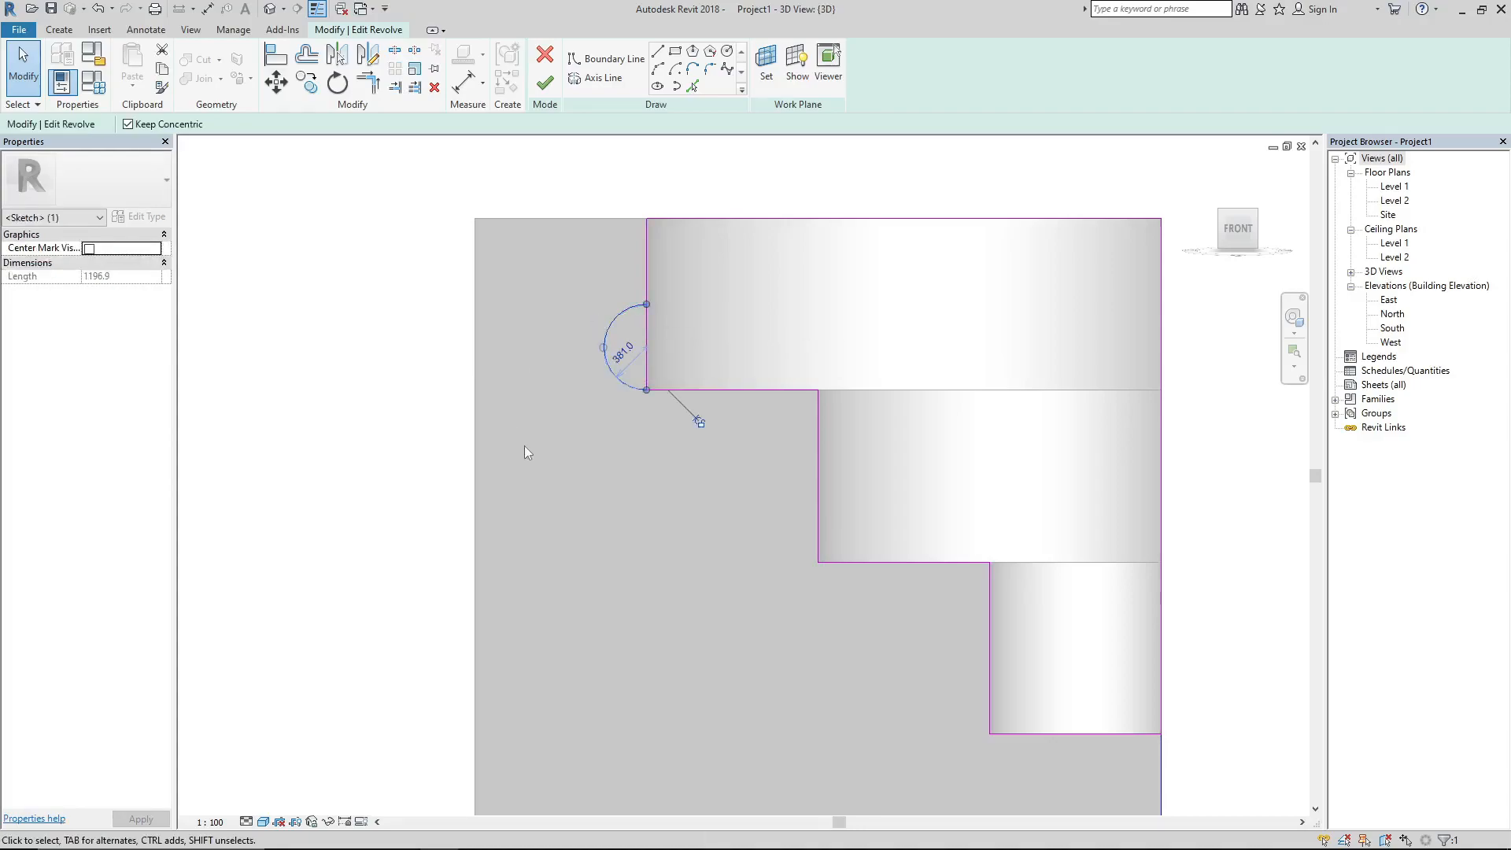
key(c)
key(o)
click(635, 390)
scroll(597, 393, down, 3)
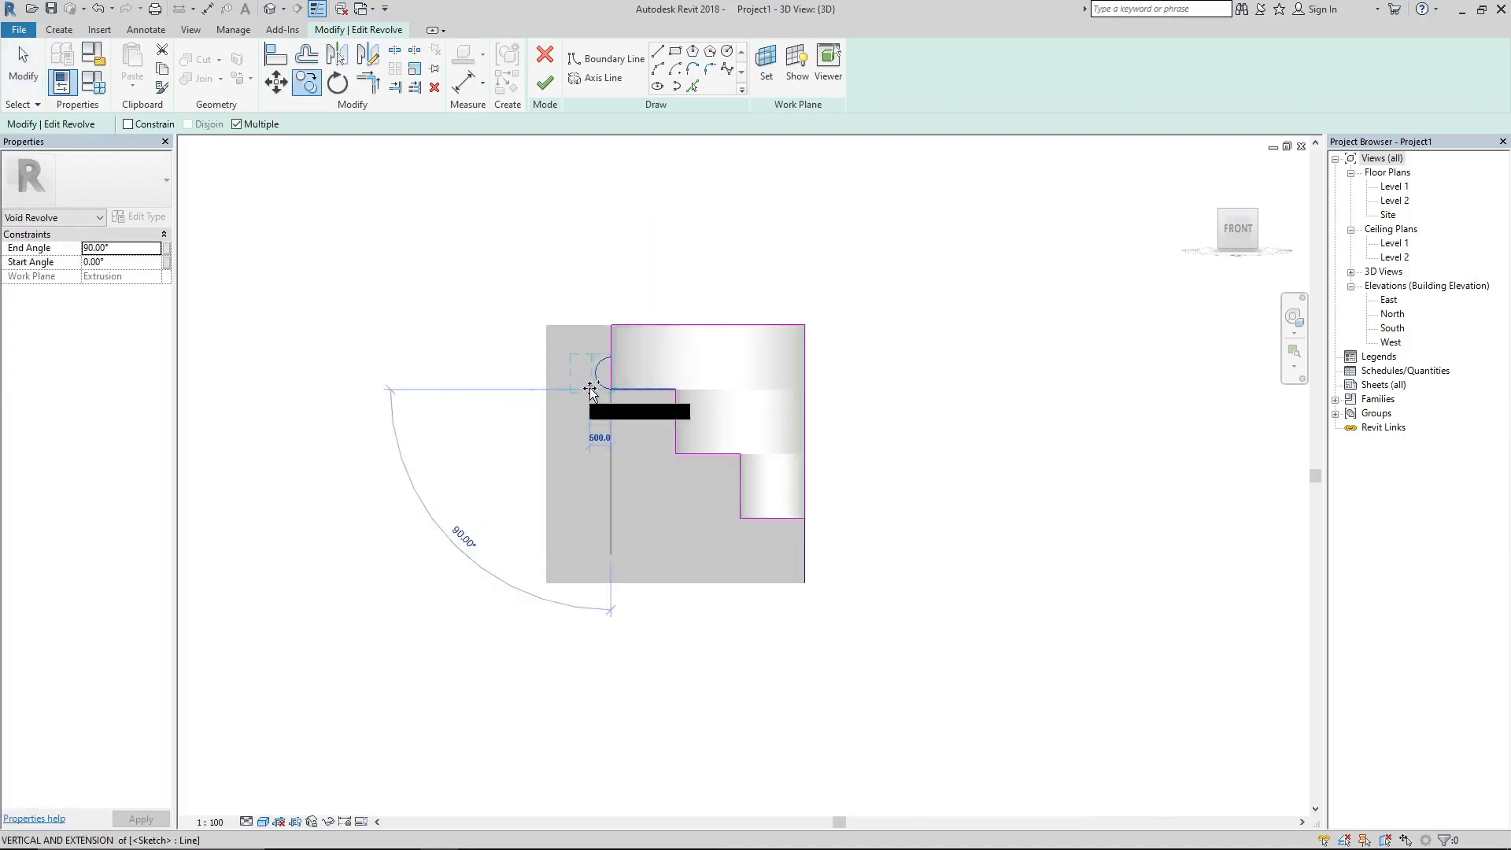
click(675, 453)
click(736, 519)
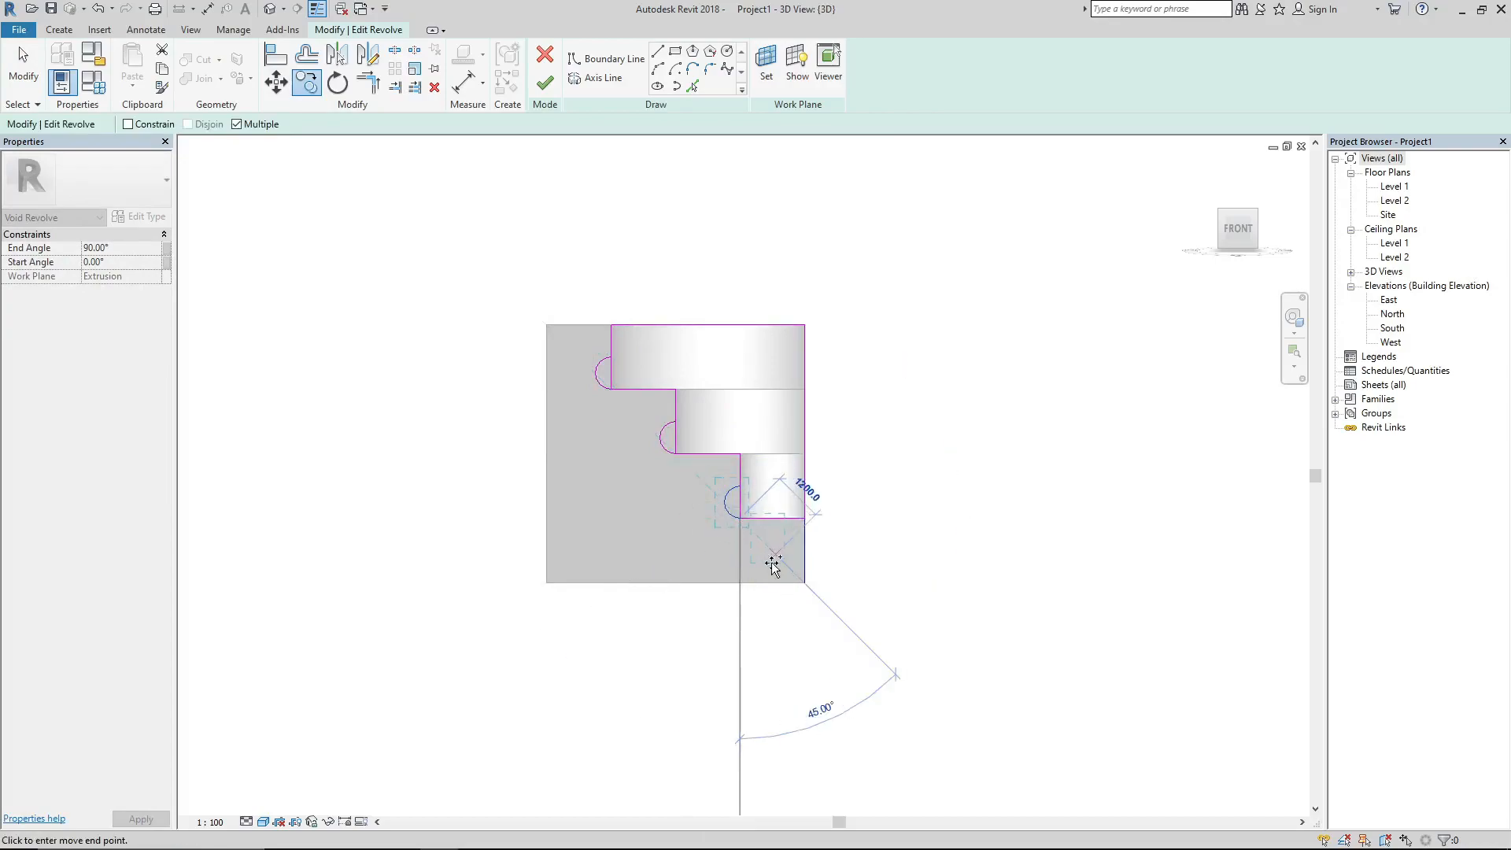
scroll(786, 573, up, 2)
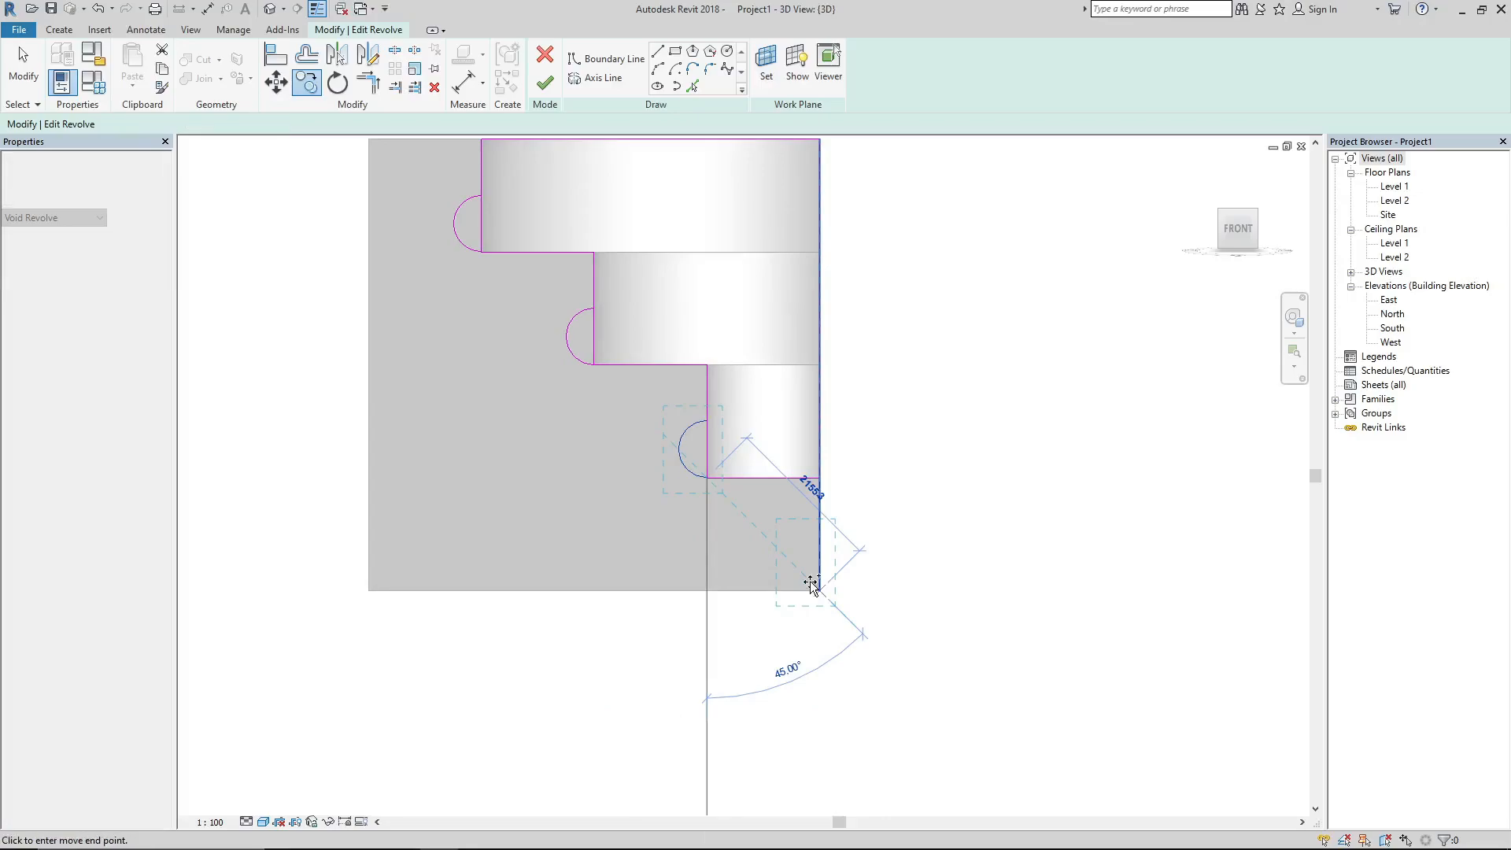
click(762, 547)
key(Escape)
key(Escape)
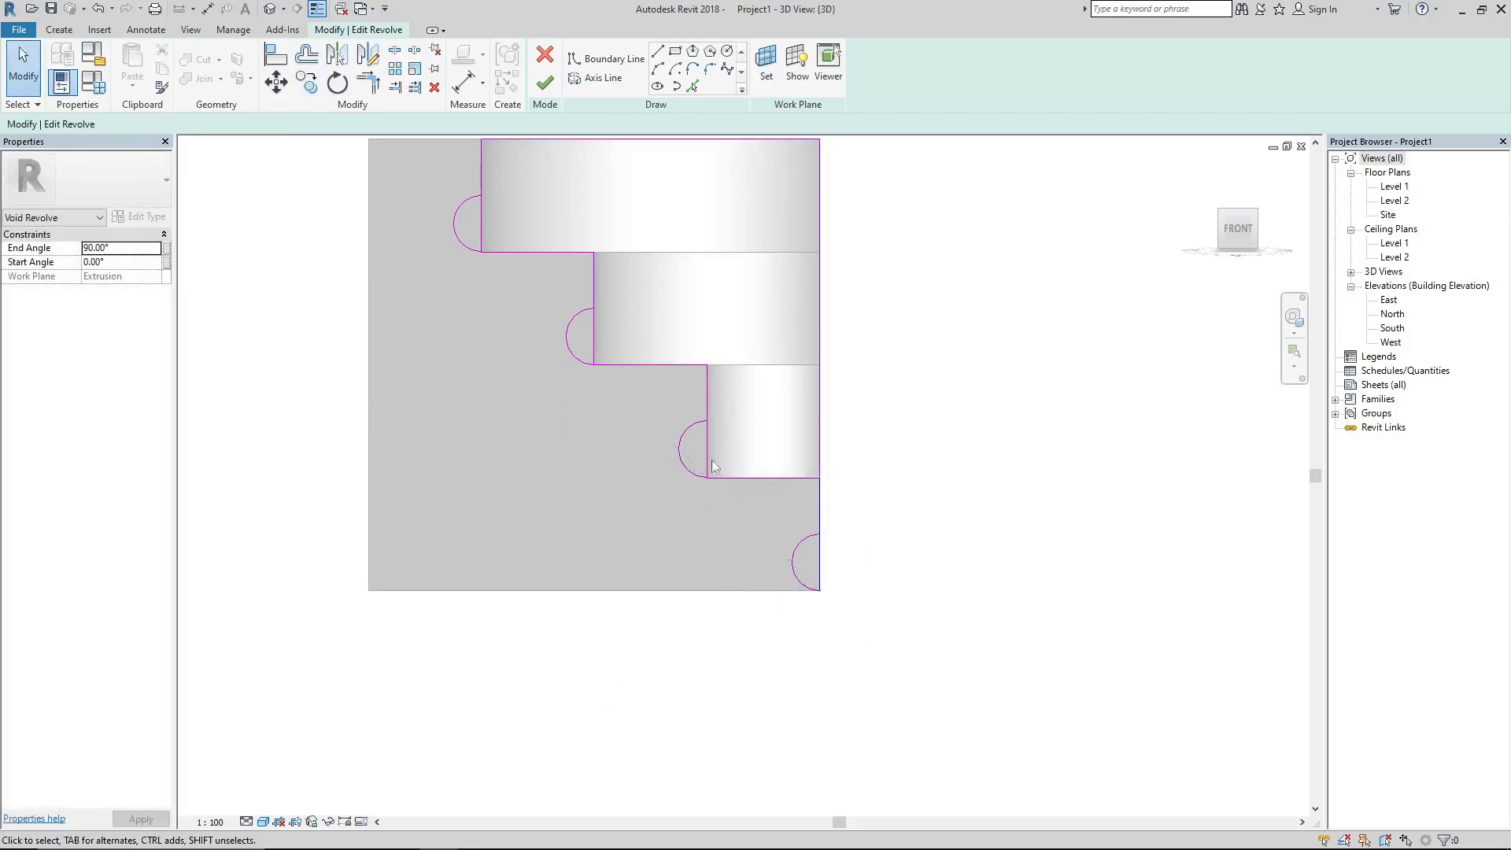
- Trim the three upper risers against their half-circle arcs so the profile runs along the arcs
scroll(713, 464, up, 2)
key(t)
key(r)
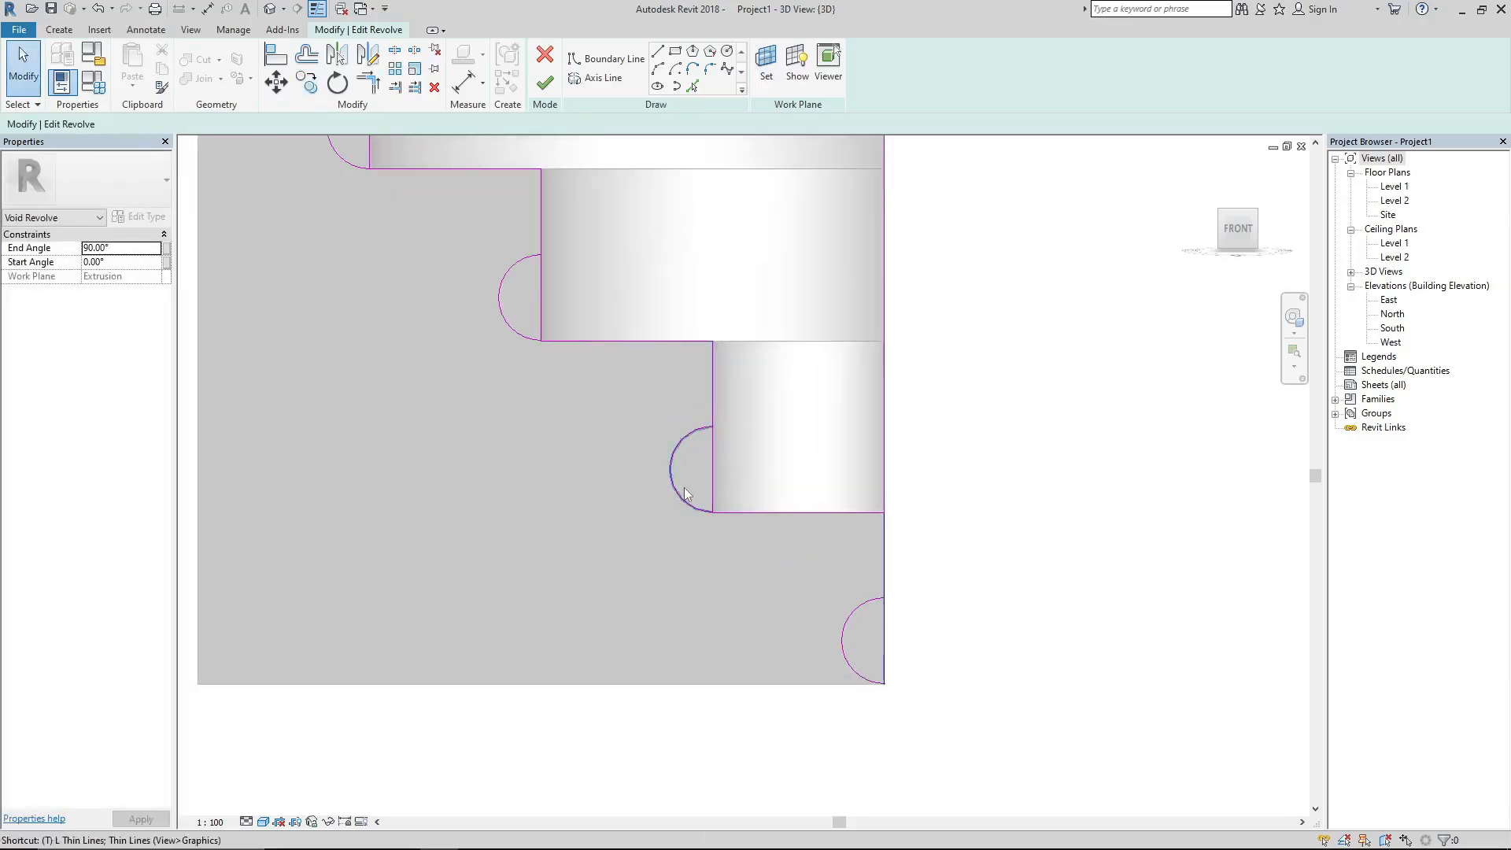
scroll(662, 481, down, 1)
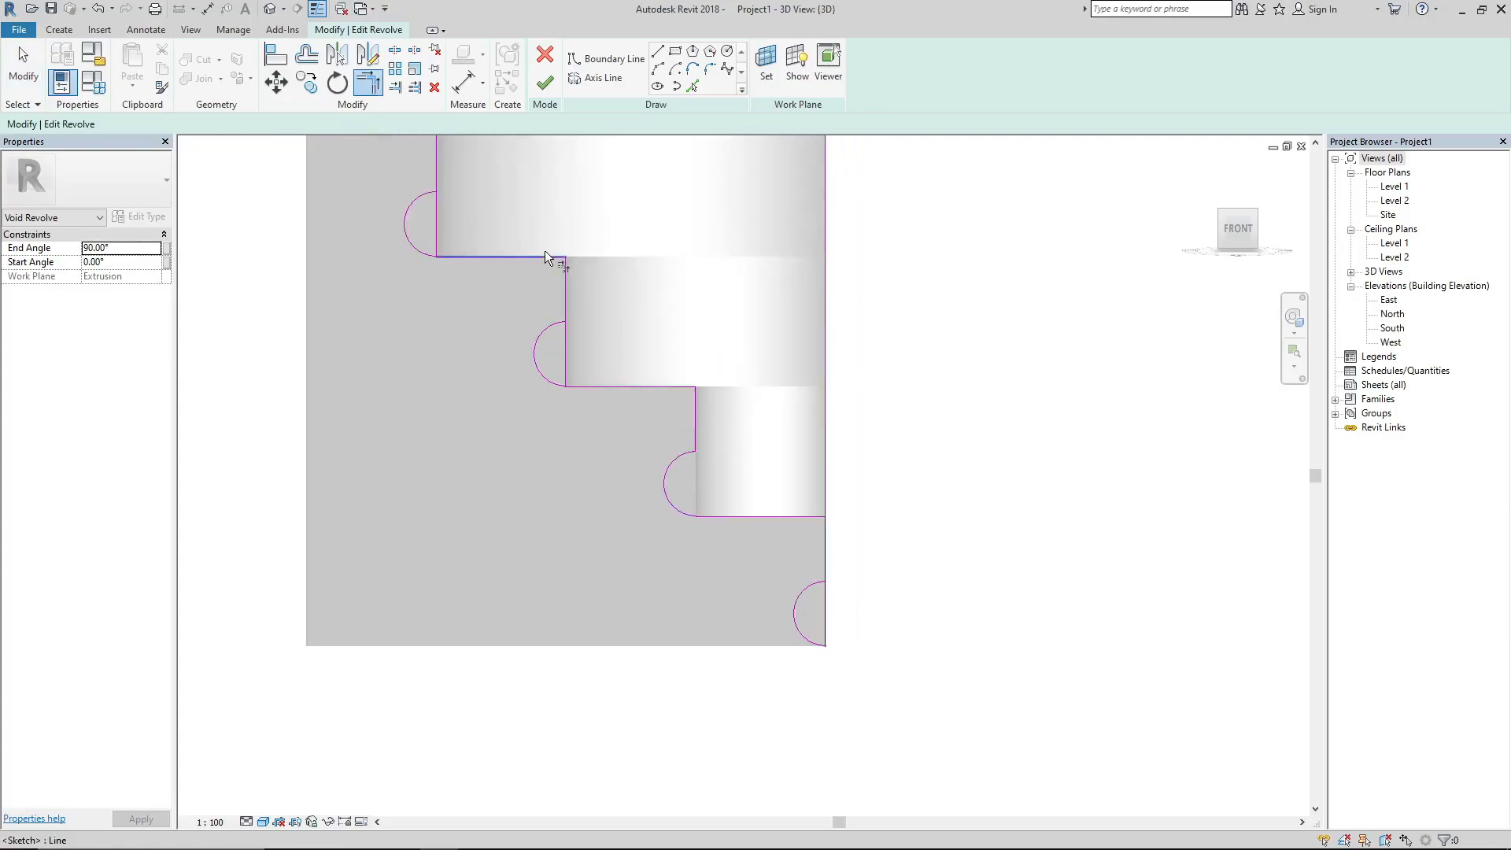
scroll(551, 367, down, 2)
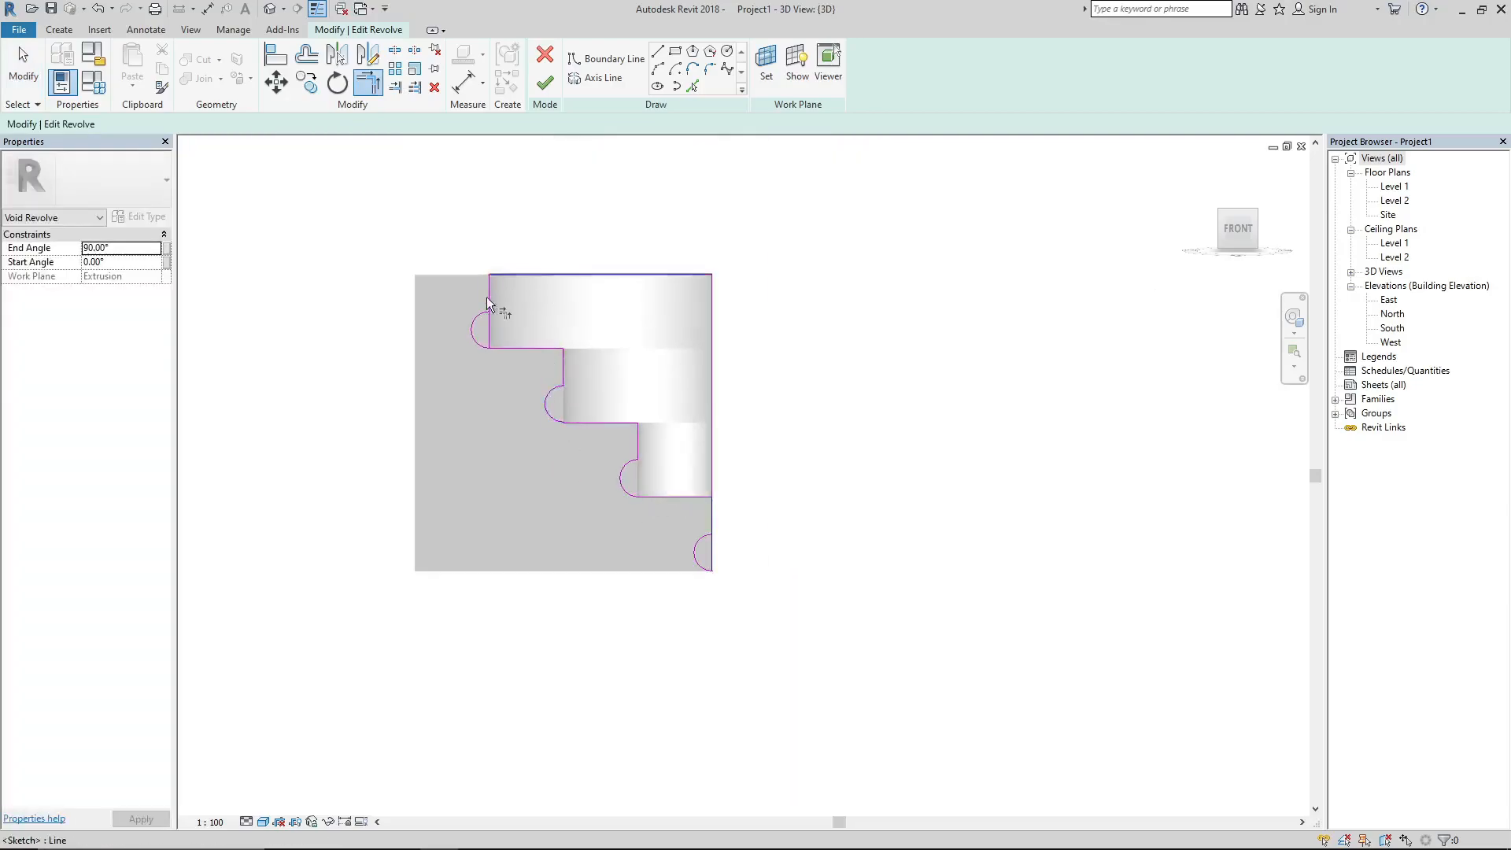
scroll(490, 288, up, 2)
scroll(371, 336, down, 4)
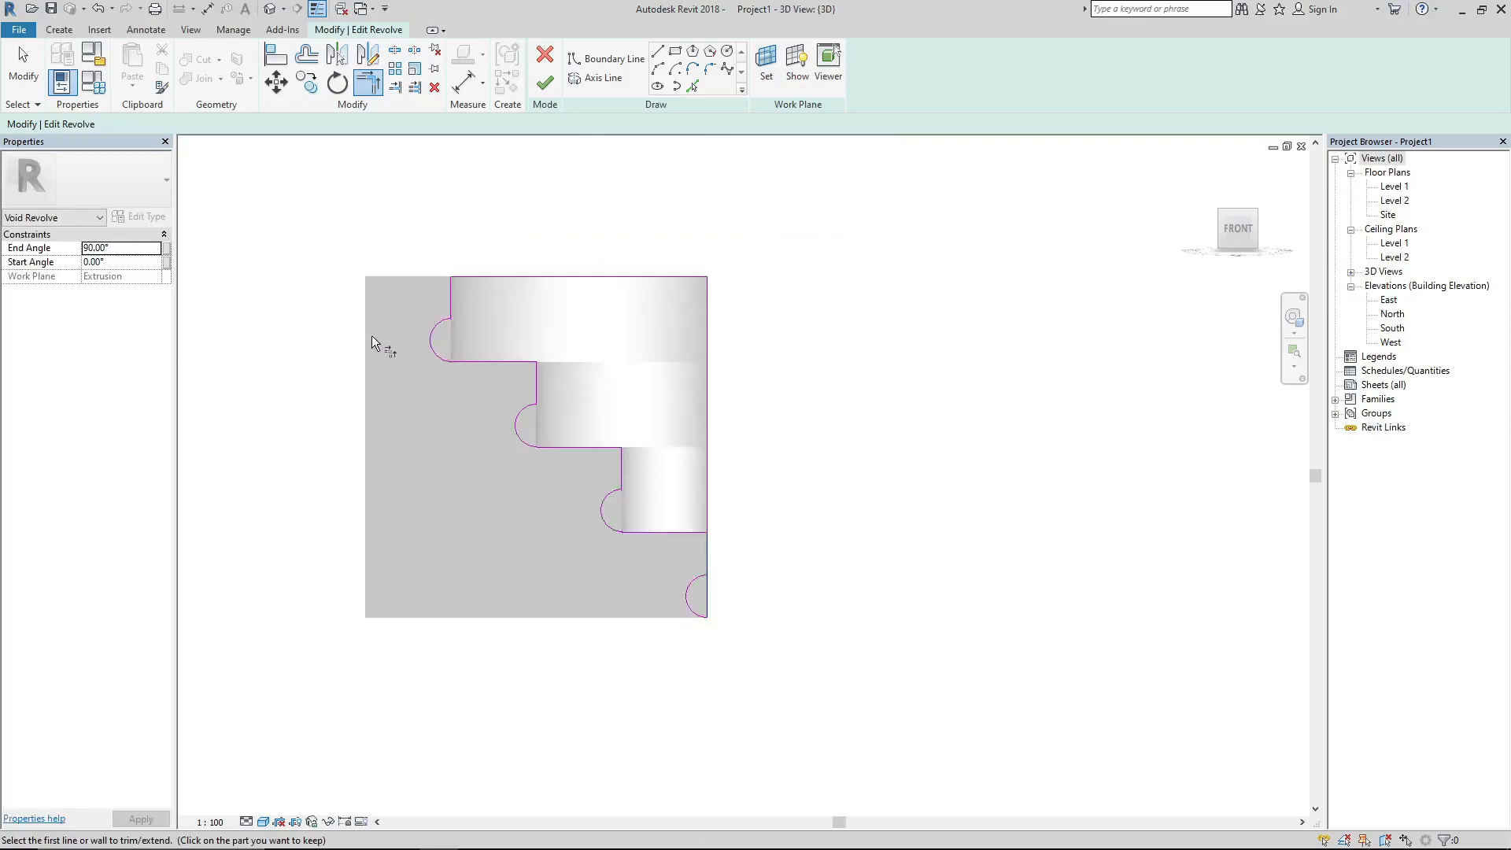
scroll(660, 555, up, 5)
click(395, 50)
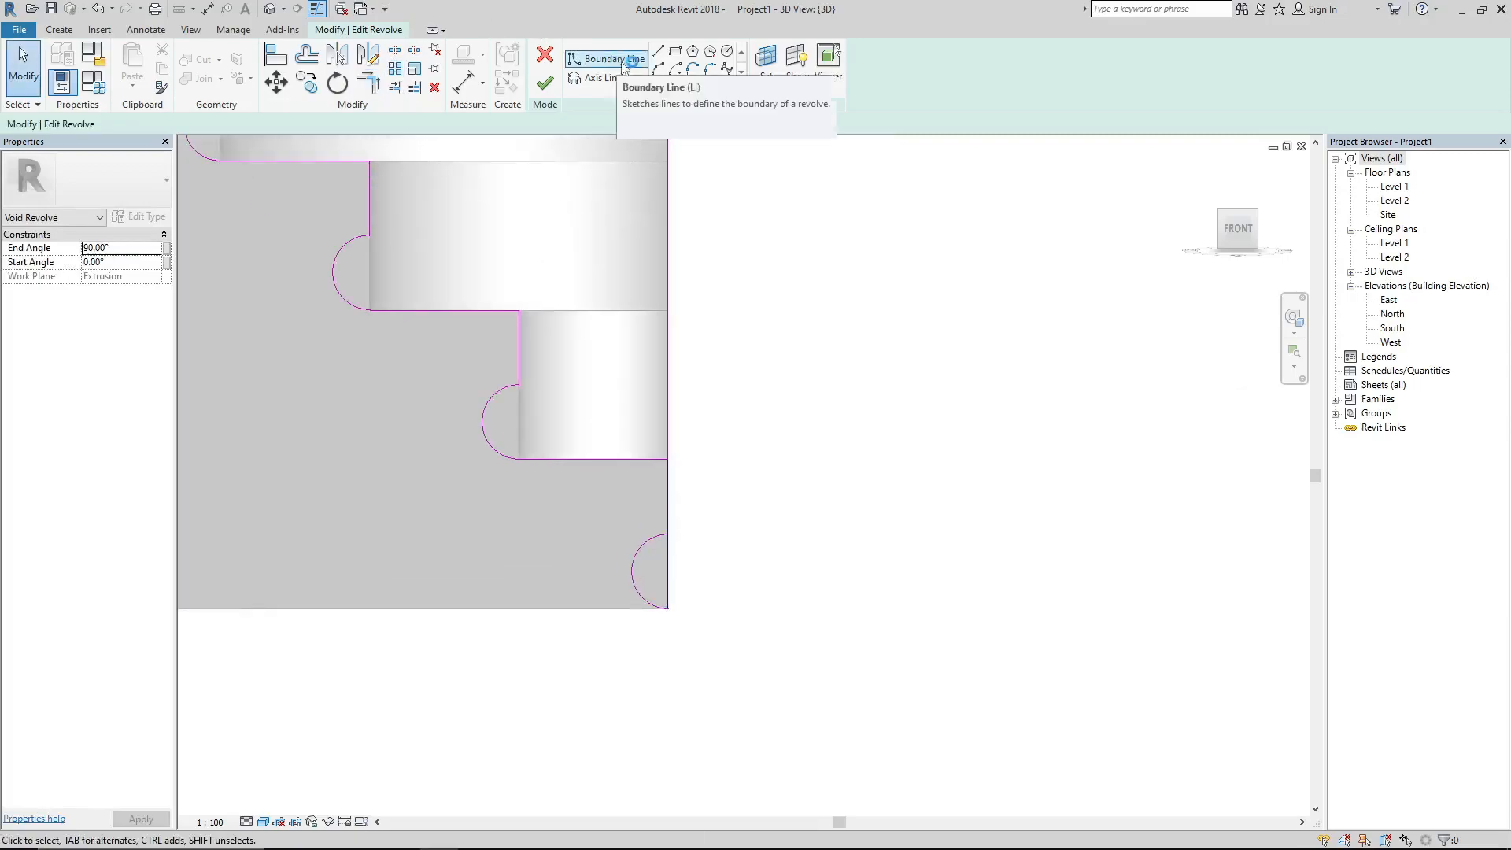
- Close the half-circle at the face's lower right corner with a vertical 762 mm boundary line and finish the void revolve
click(657, 50)
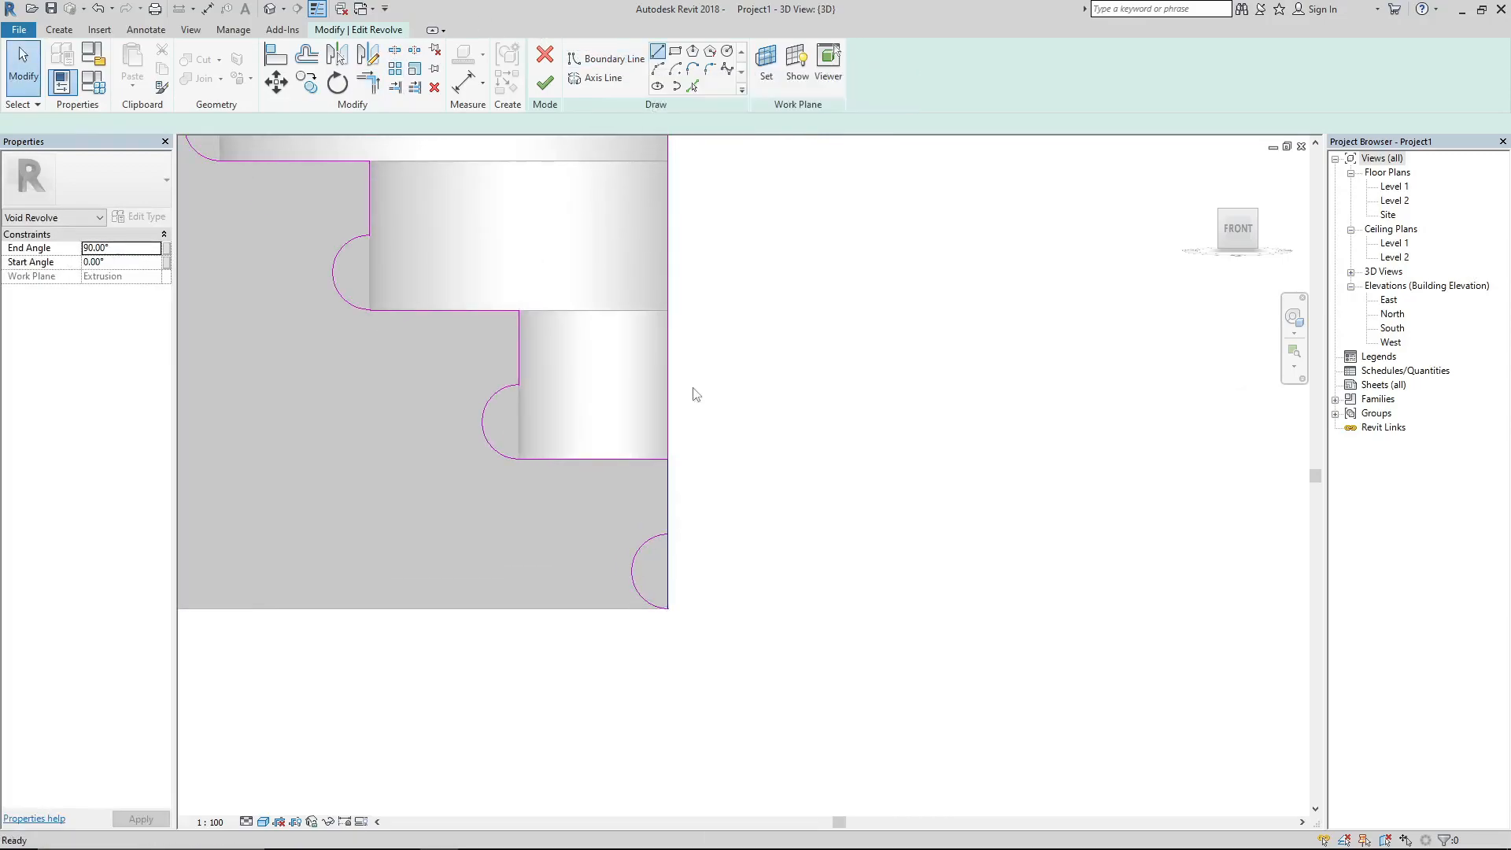
click(667, 534)
click(670, 608)
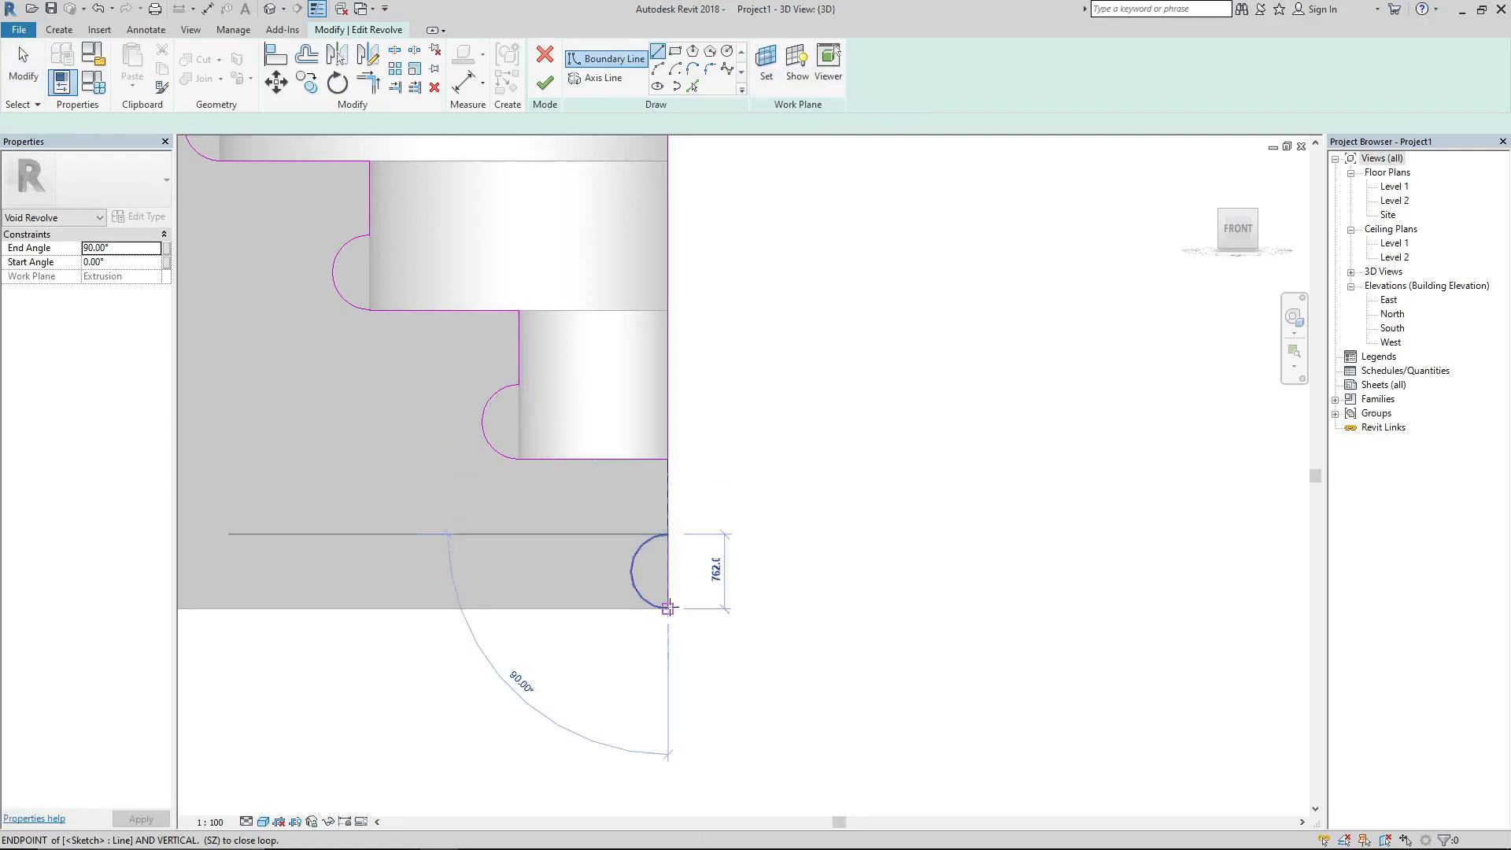
click(544, 84)
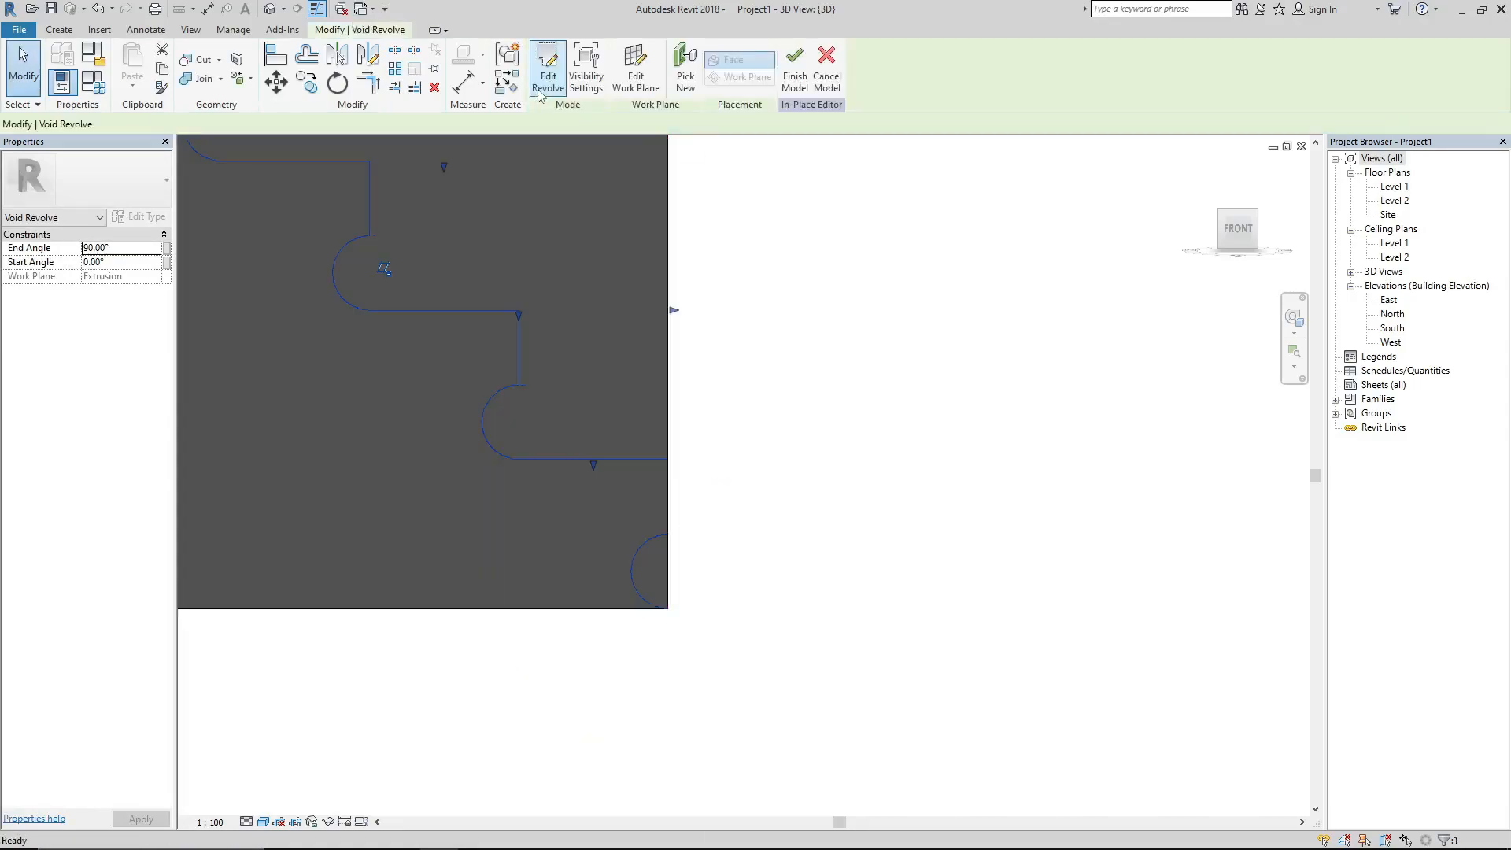
click(735, 409)
scroll(713, 423, down, 4)
shift+middle_drag(795, 405, 321, 249)
scroll(319, 257, up, 3)
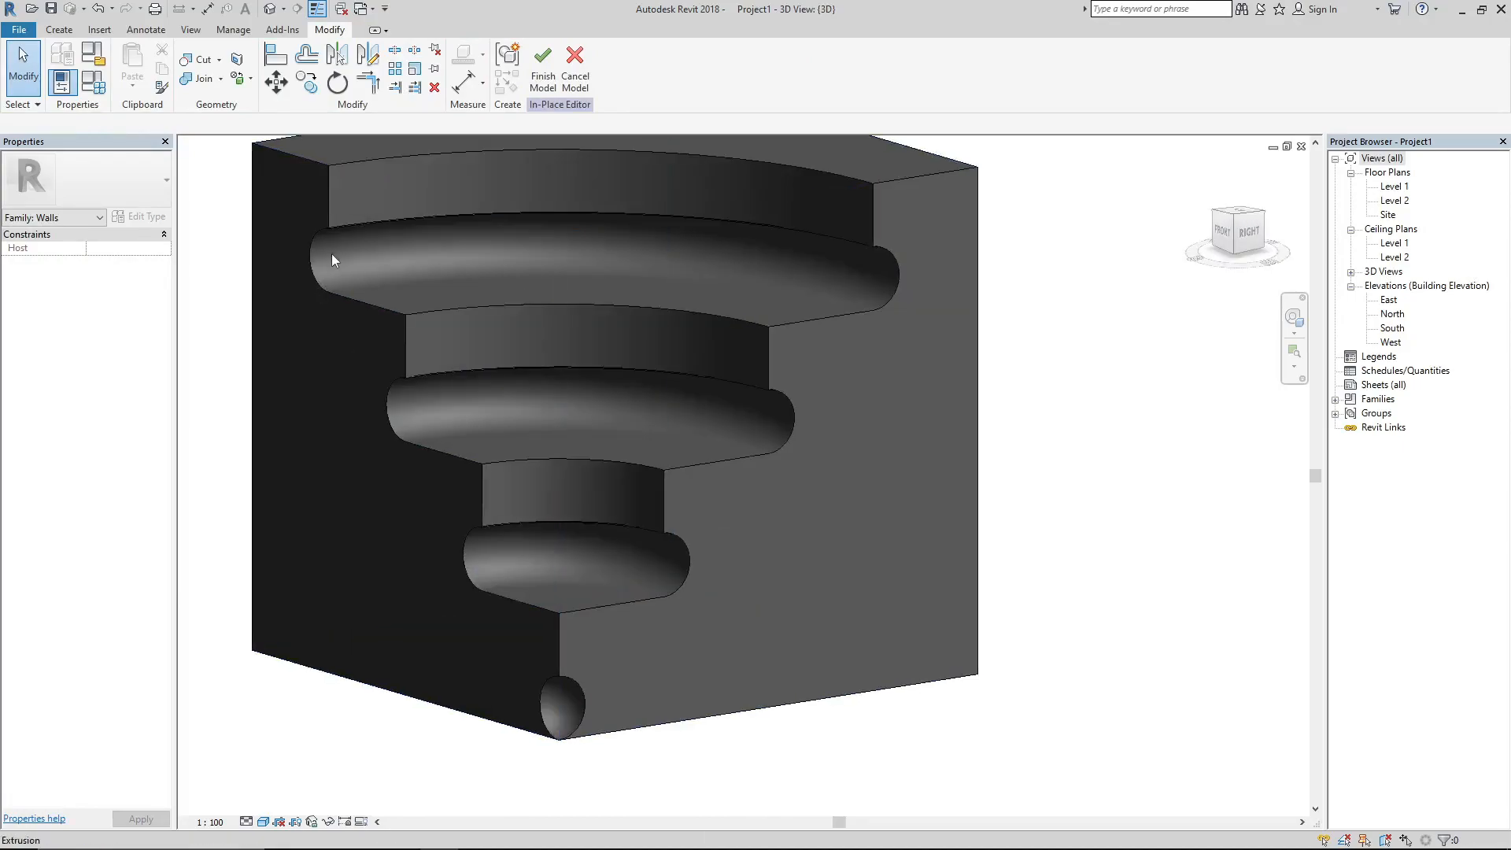
shift+middle_drag(501, 502, 804, 236)
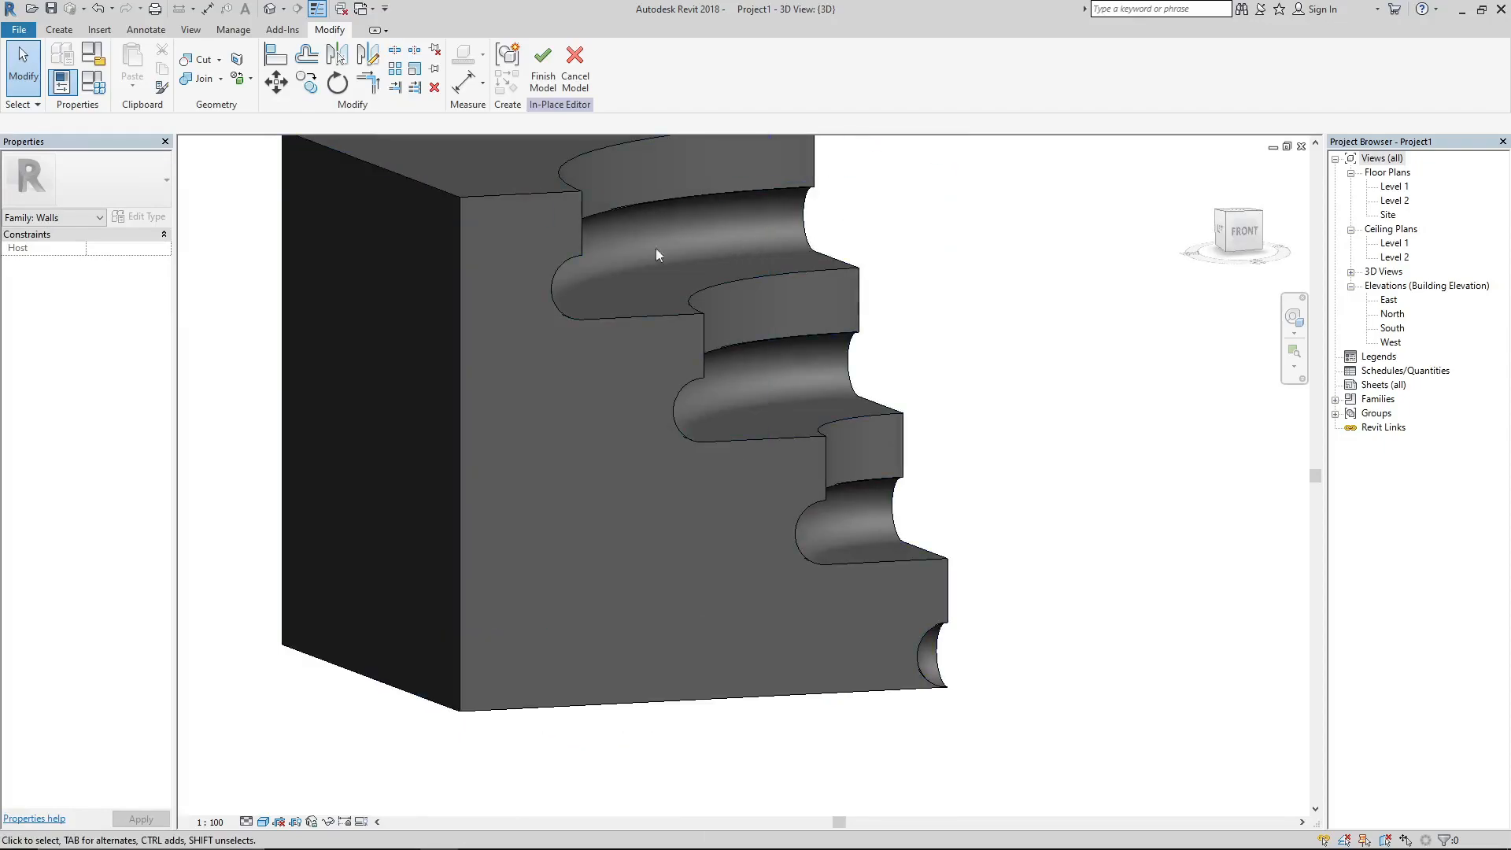
- Start a new void revolve, pick the block's front face as its work plane, and face it in front view
click(59, 29)
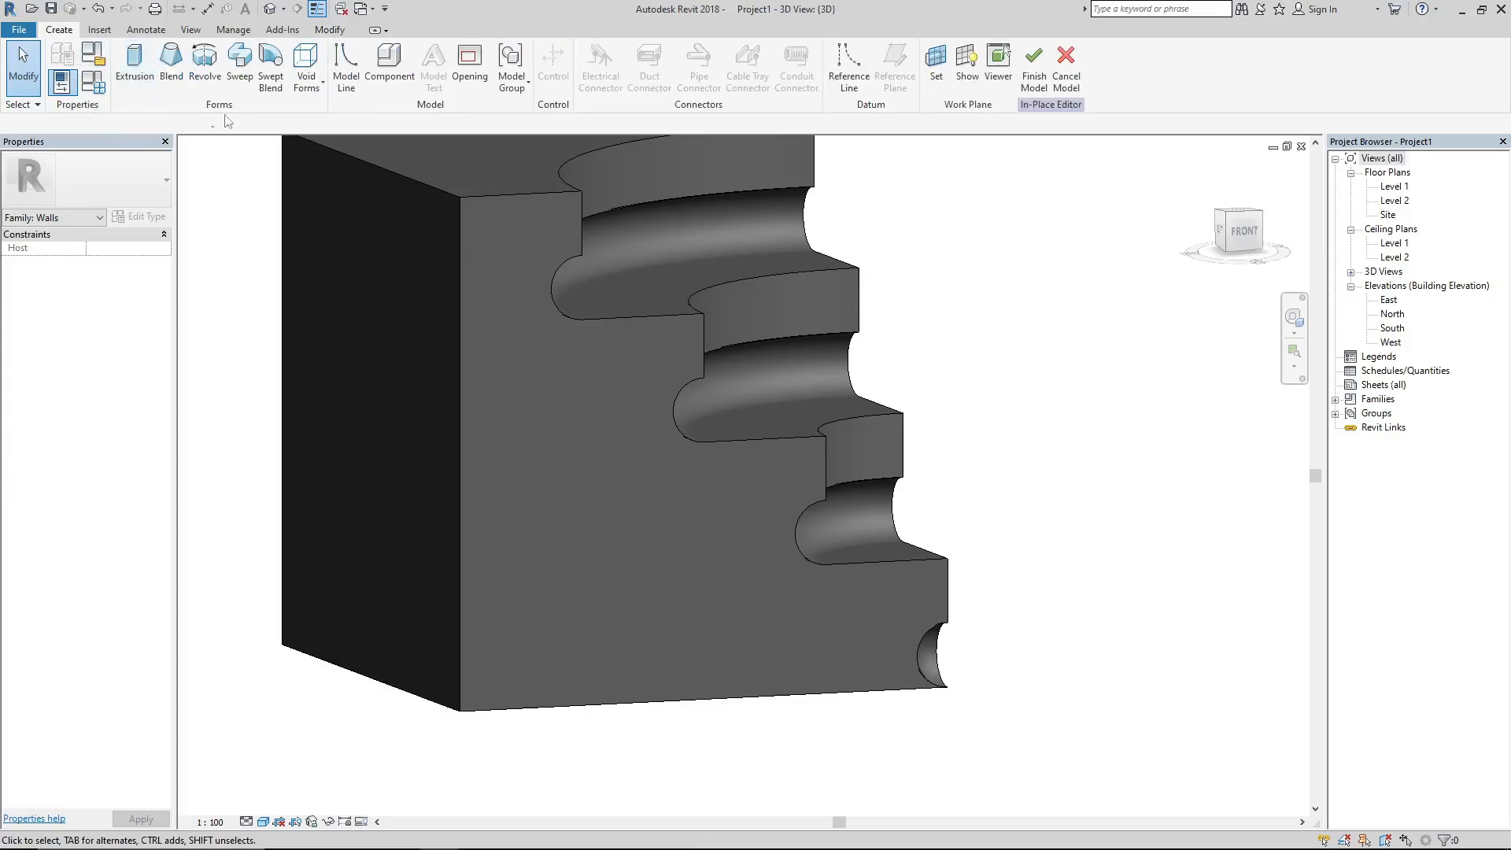
click(294, 82)
click(335, 170)
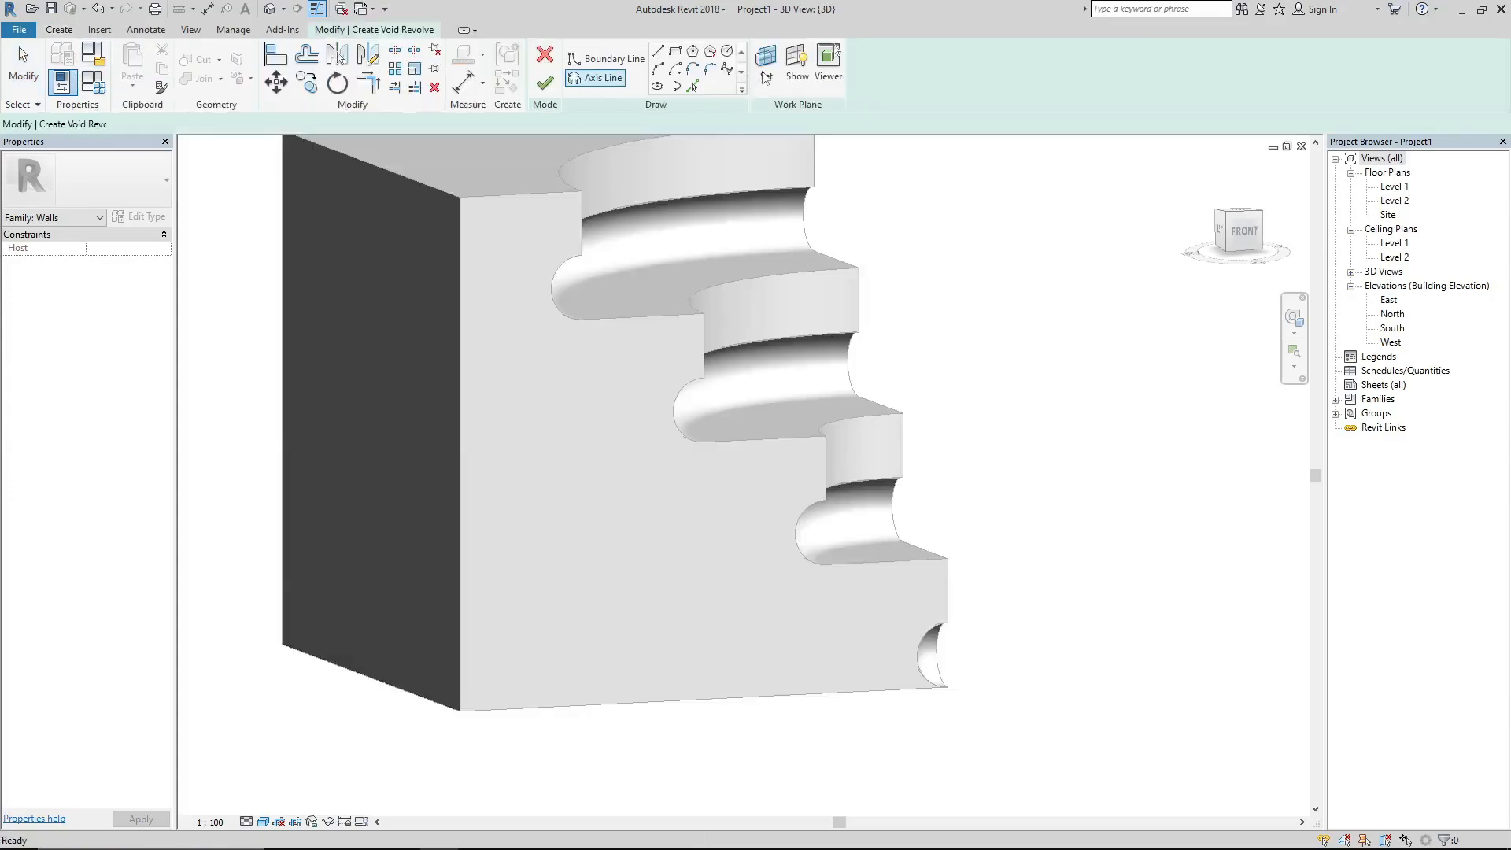
click(765, 71)
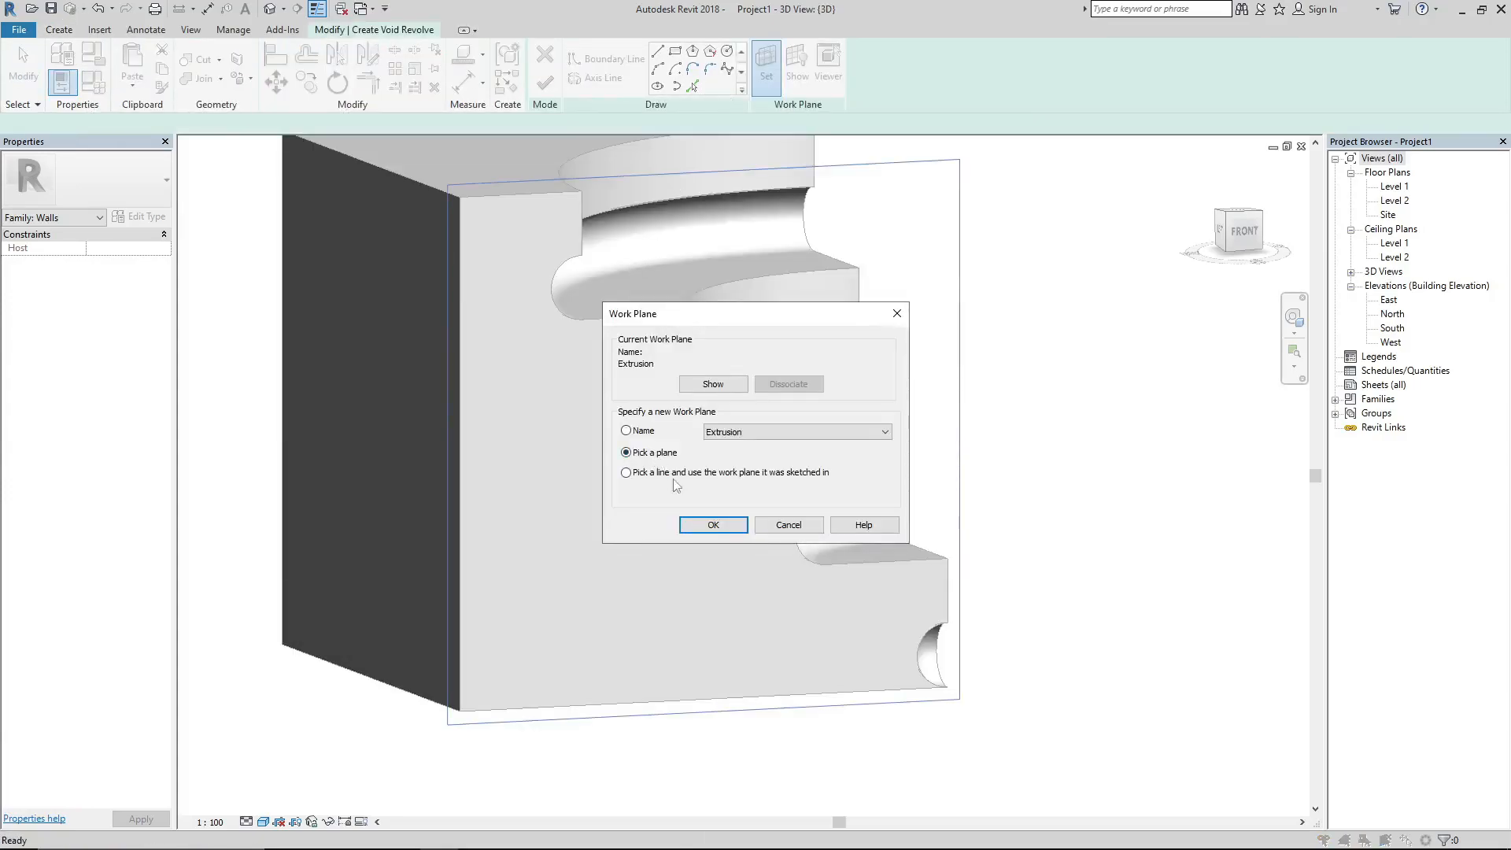
click(697, 525)
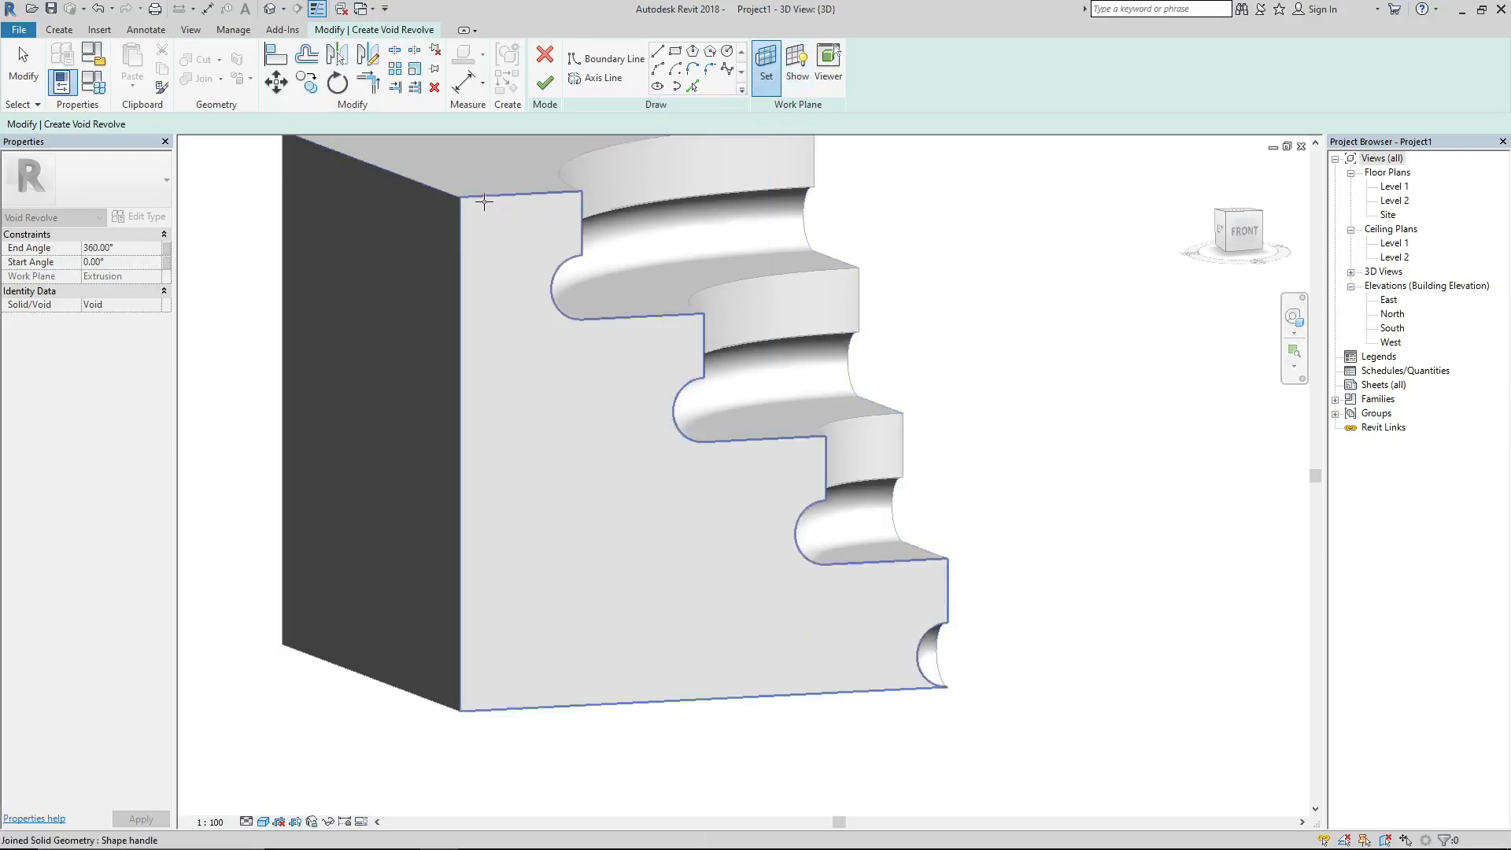
click(482, 201)
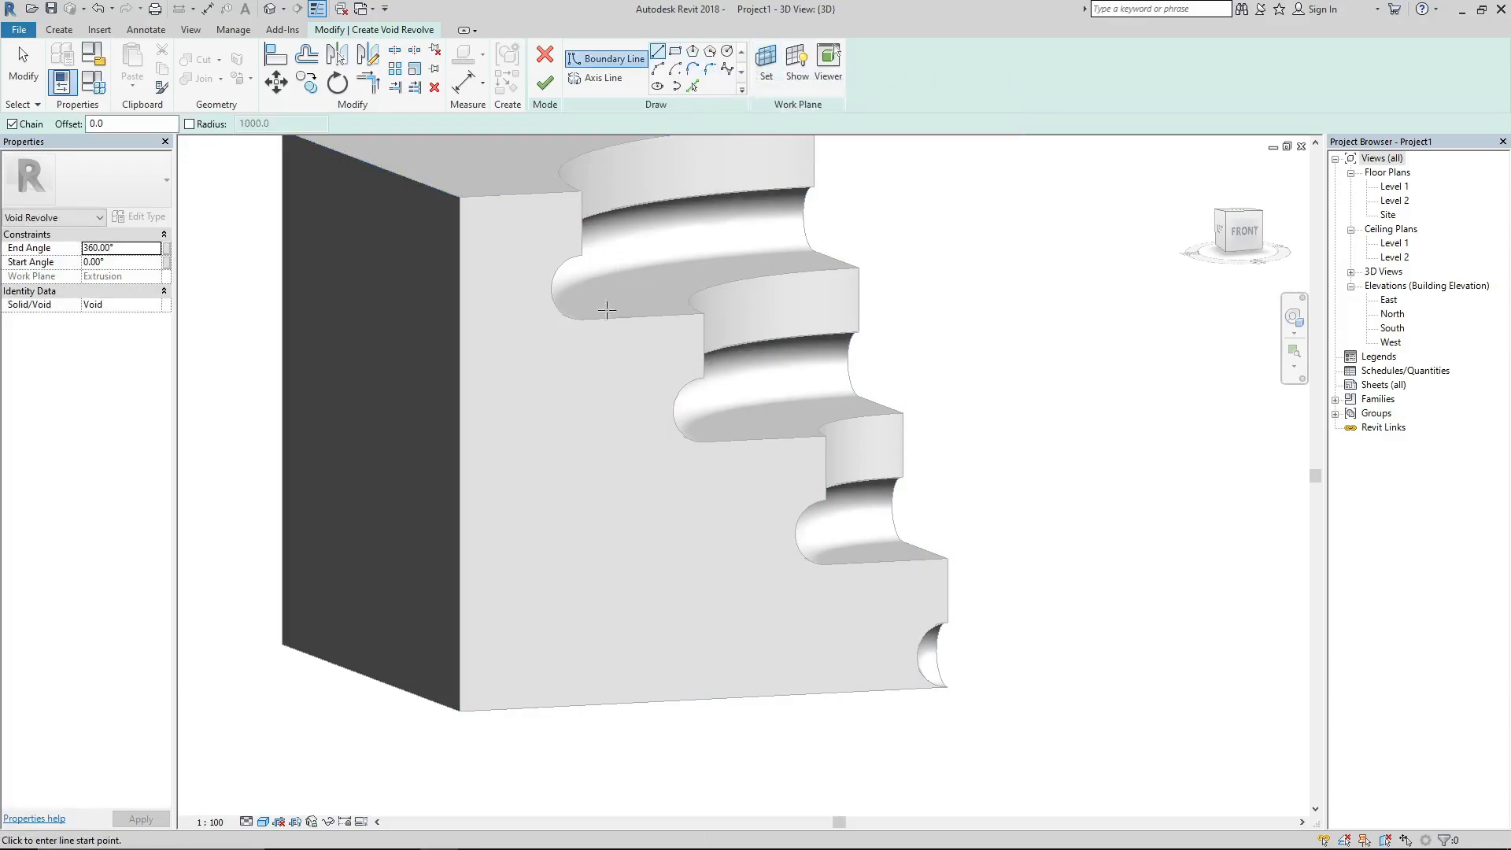
click(798, 59)
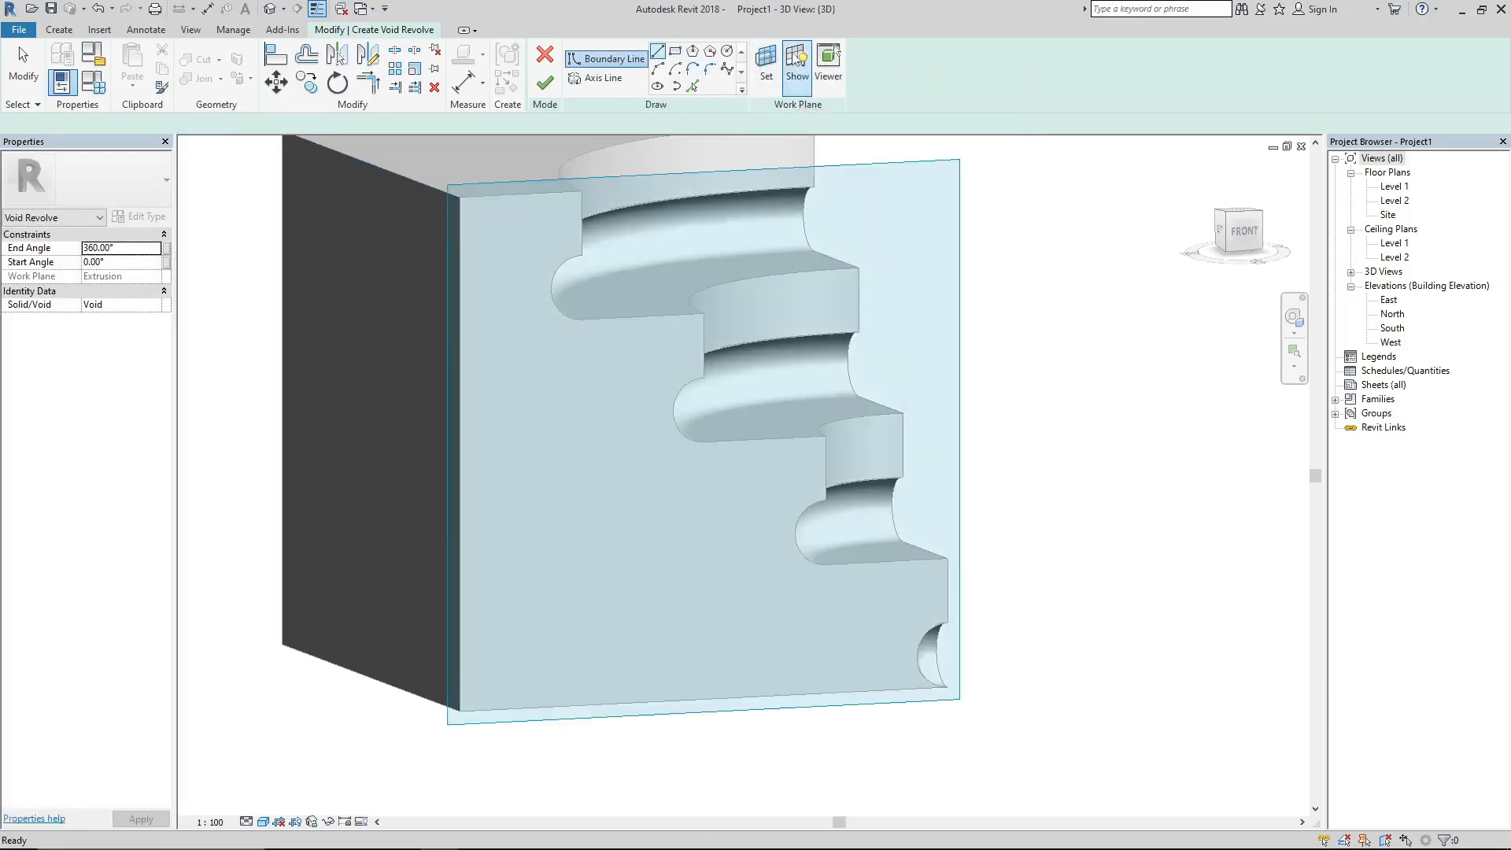
click(794, 55)
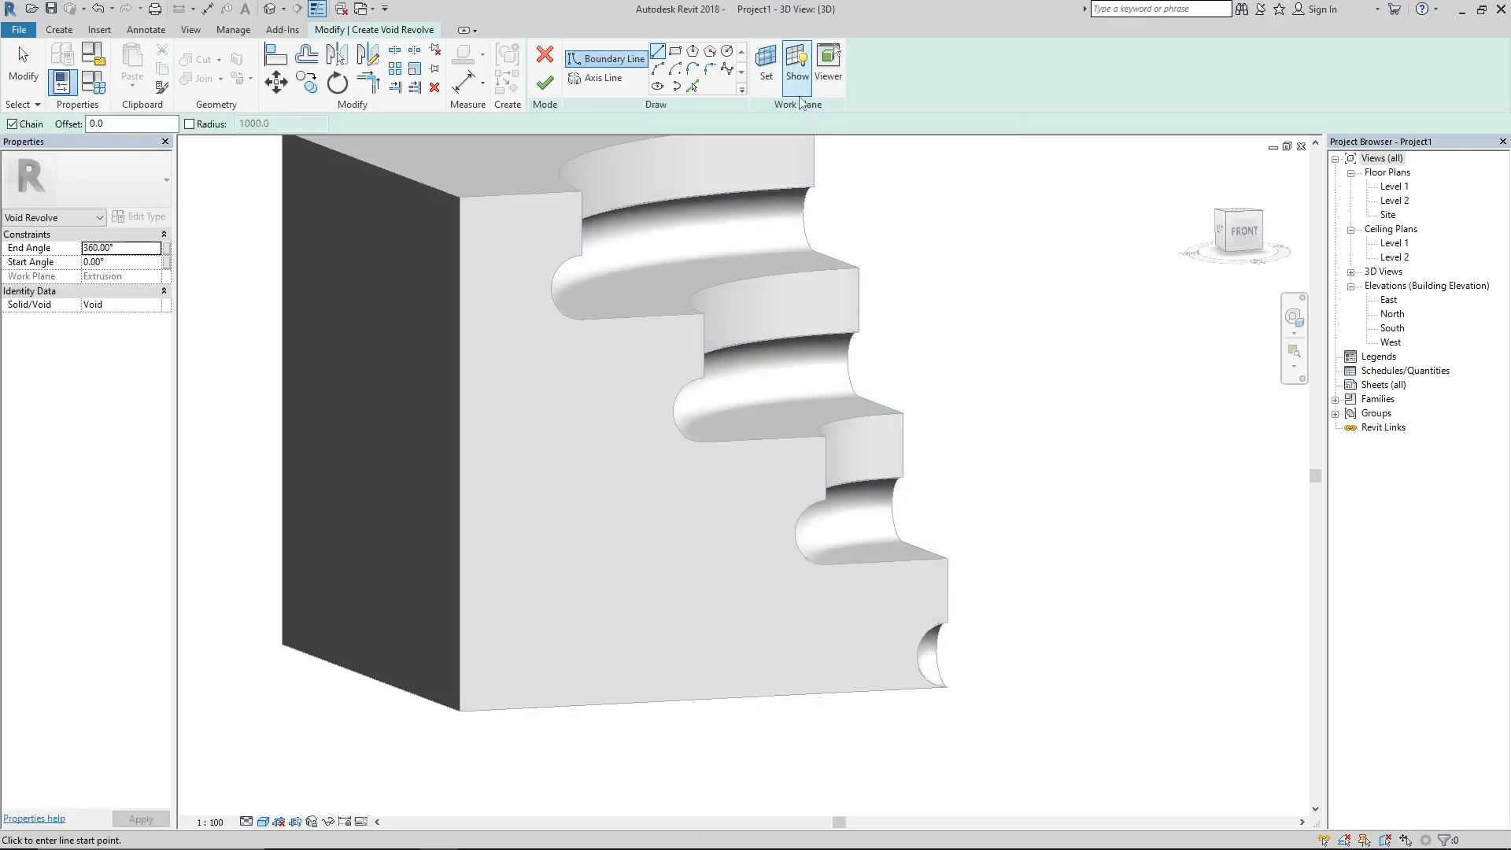
click(1244, 236)
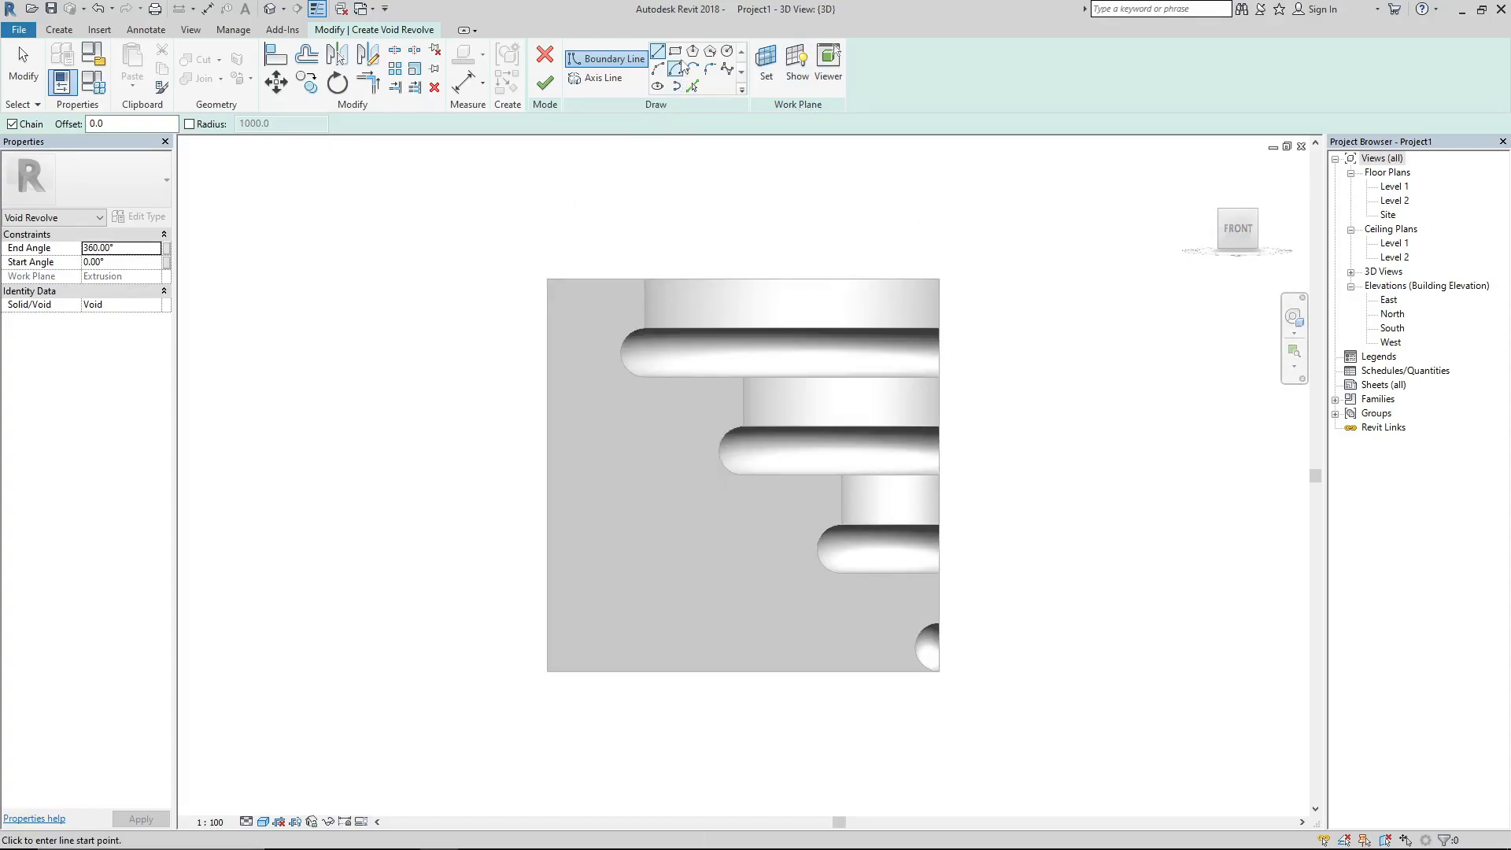
- Draw a boundary rectangle offset 2" inward from the face's upper left corner and the top step's inner corner
click(679, 56)
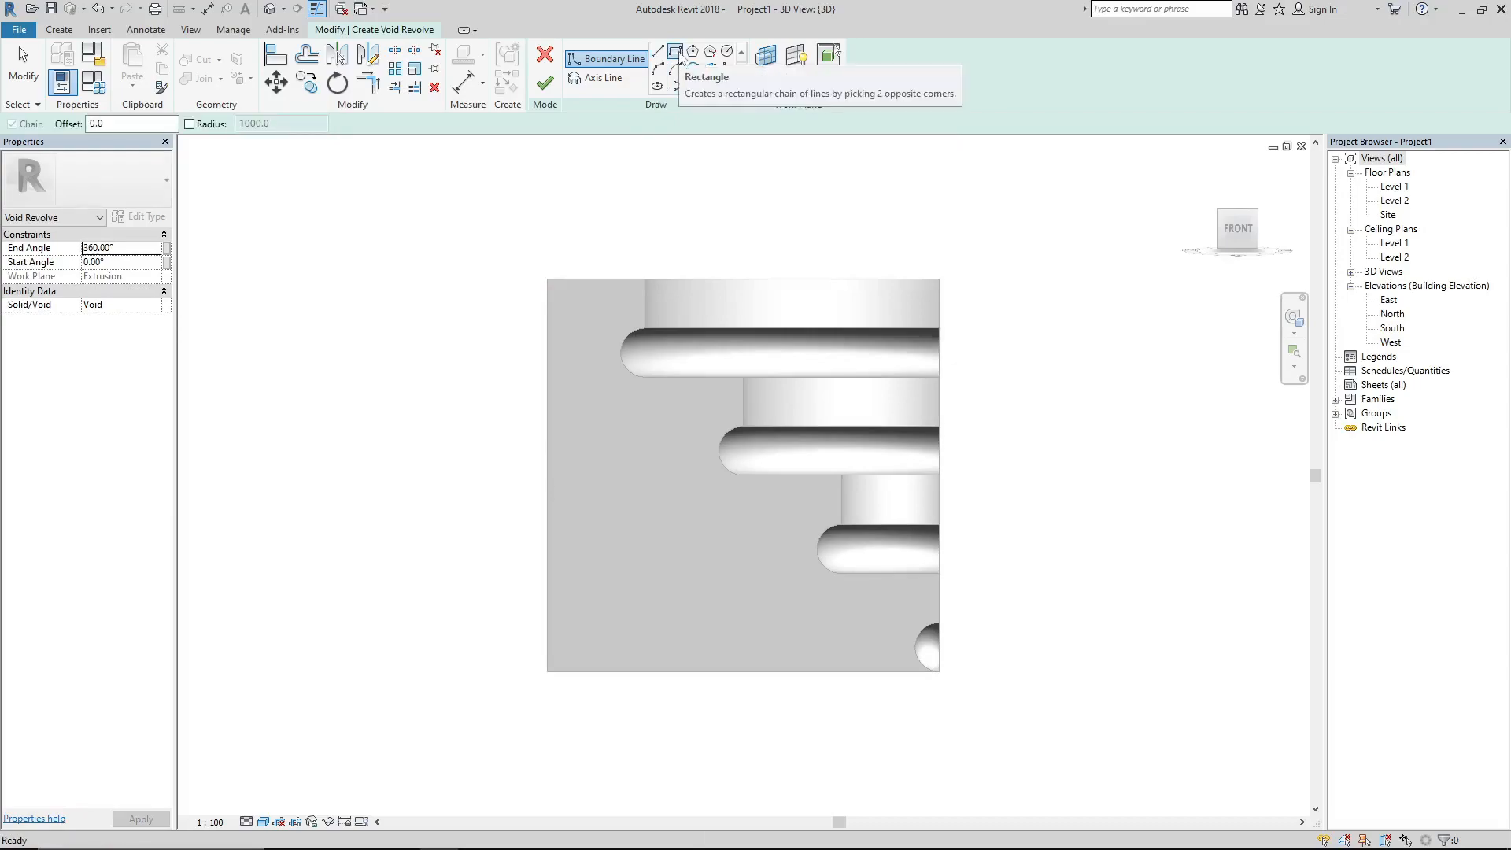
scroll(675, 238, up, 3)
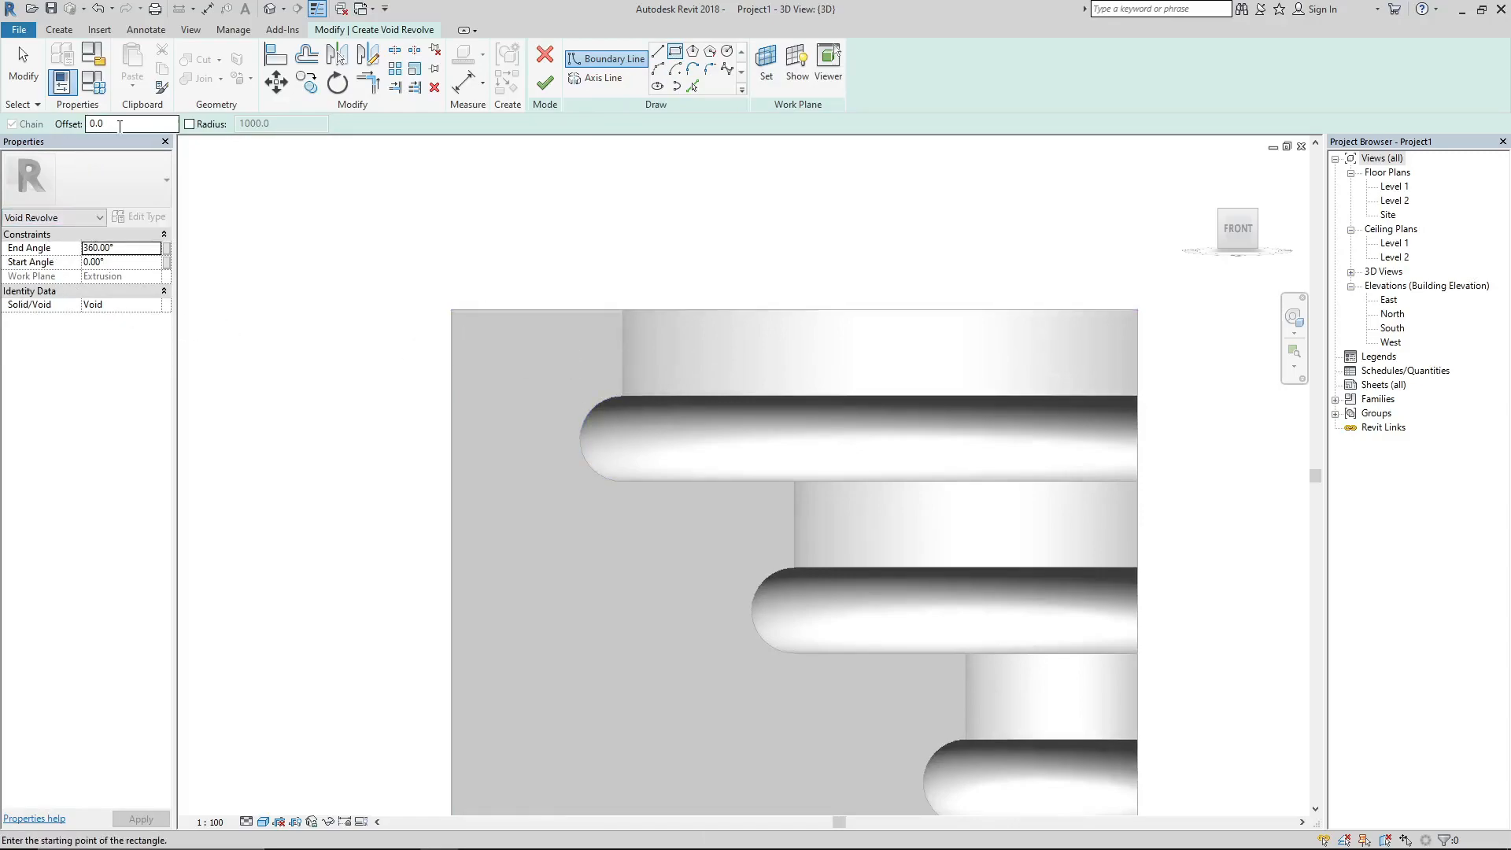
double_click(120, 123)
text(3")
key(Return)
double_click(130, 123)
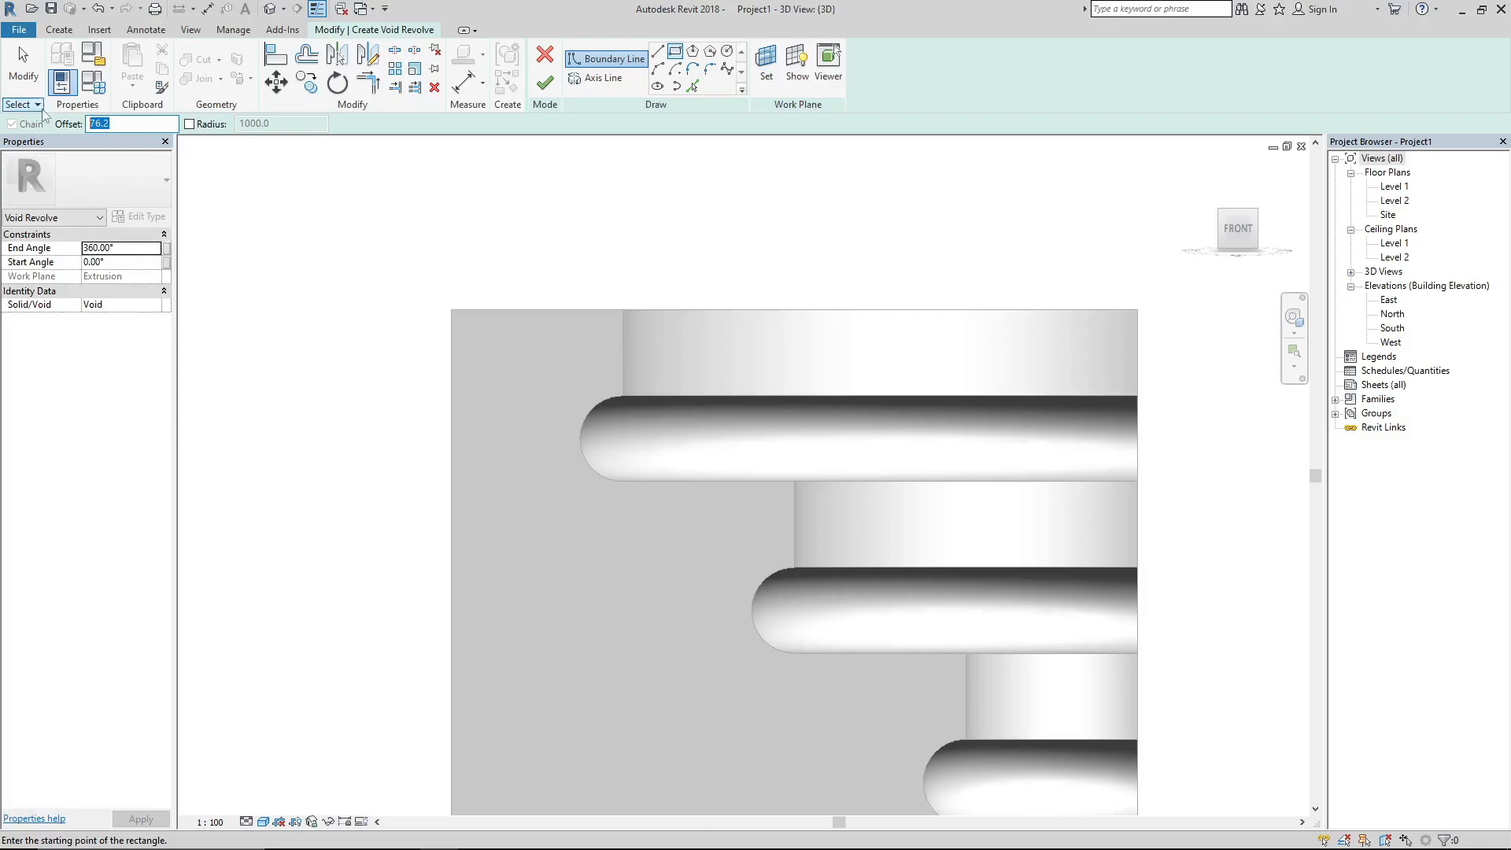
text(2")
key(Return)
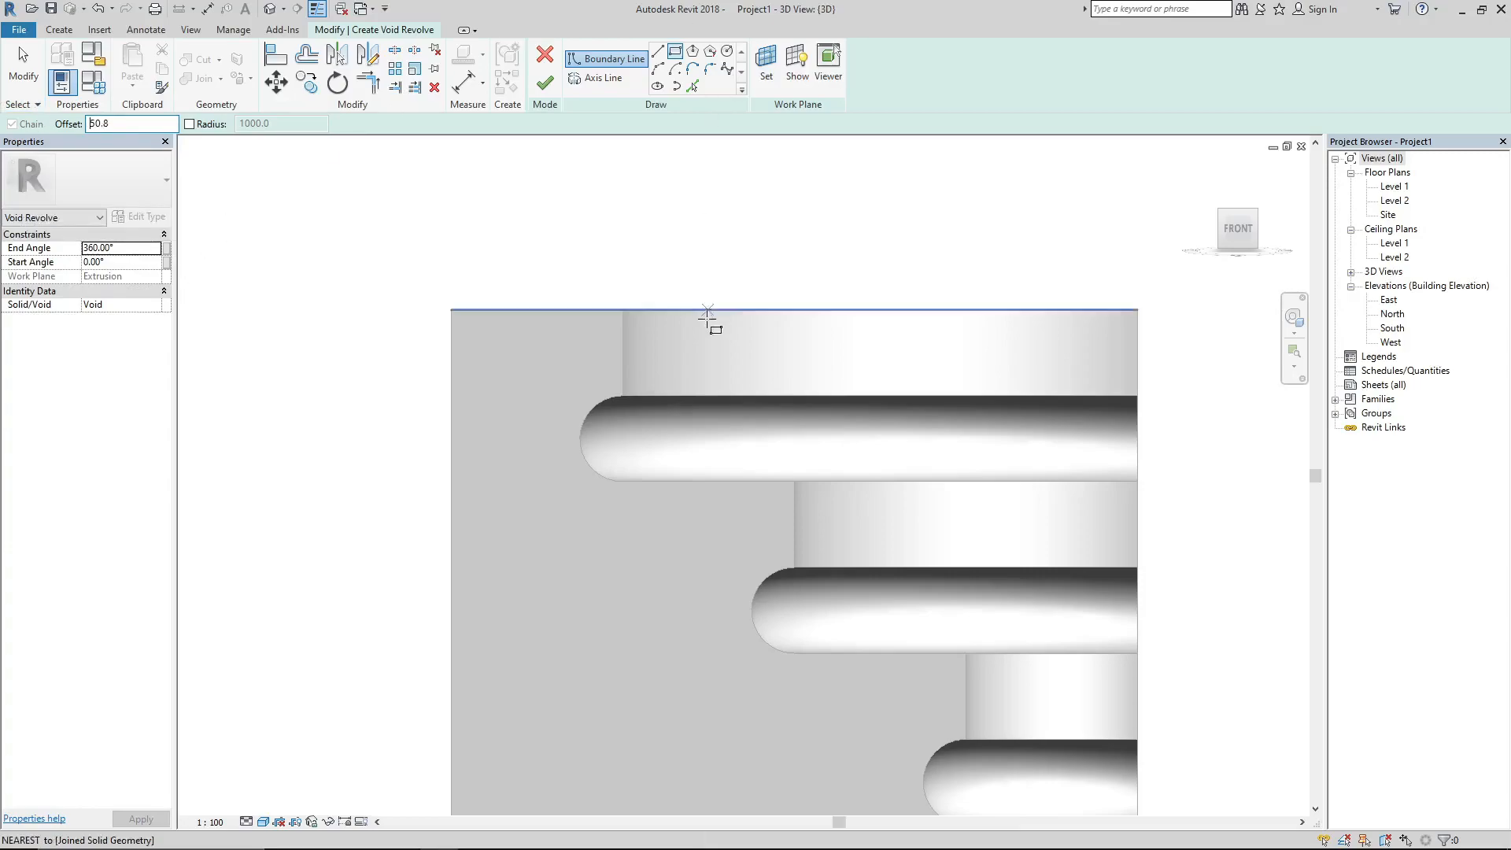
scroll(454, 309, up, 2)
click(454, 308)
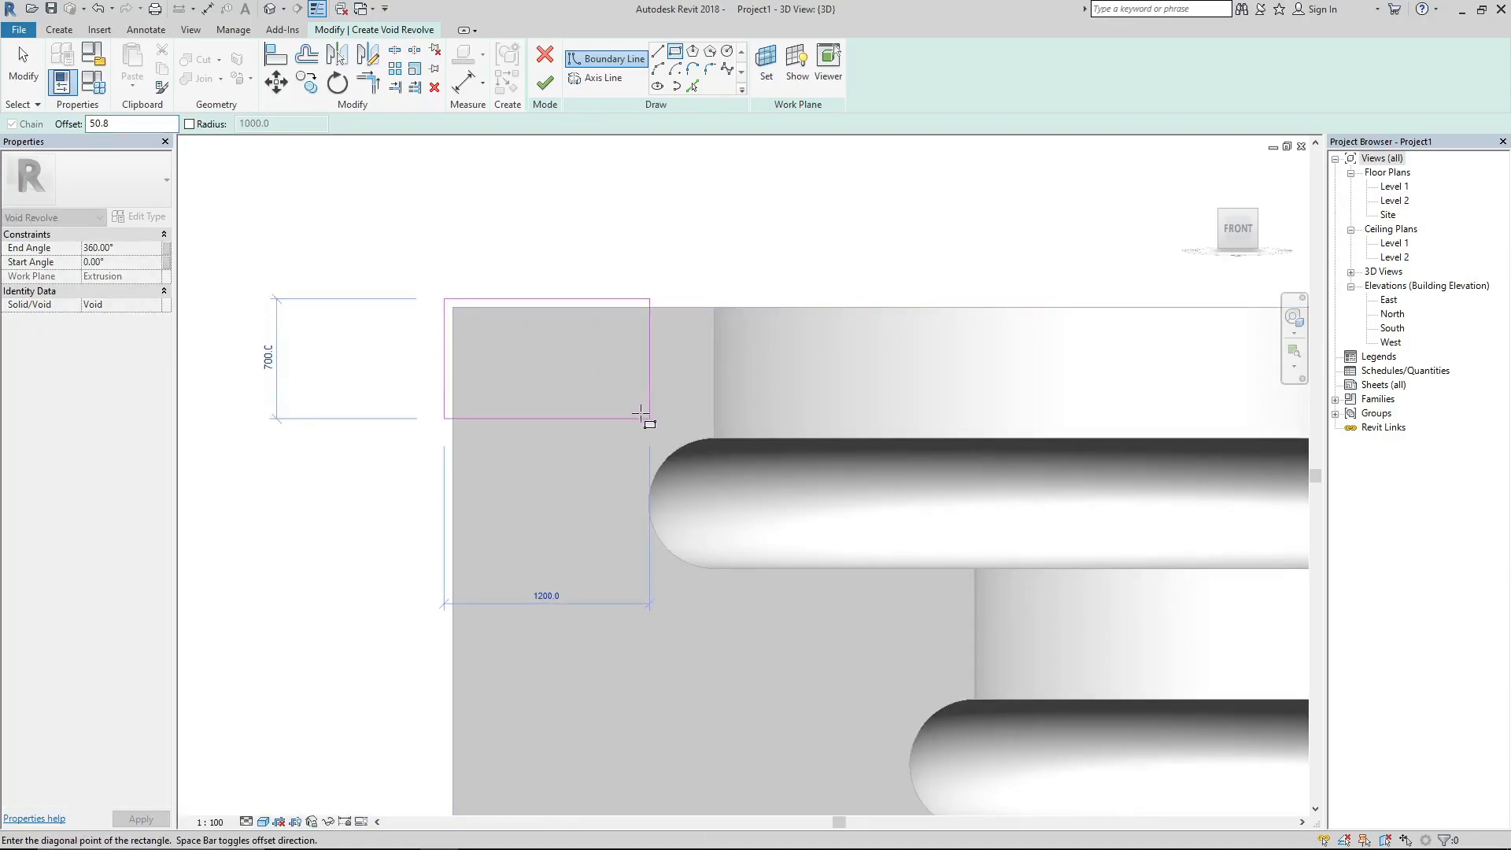
key(space)
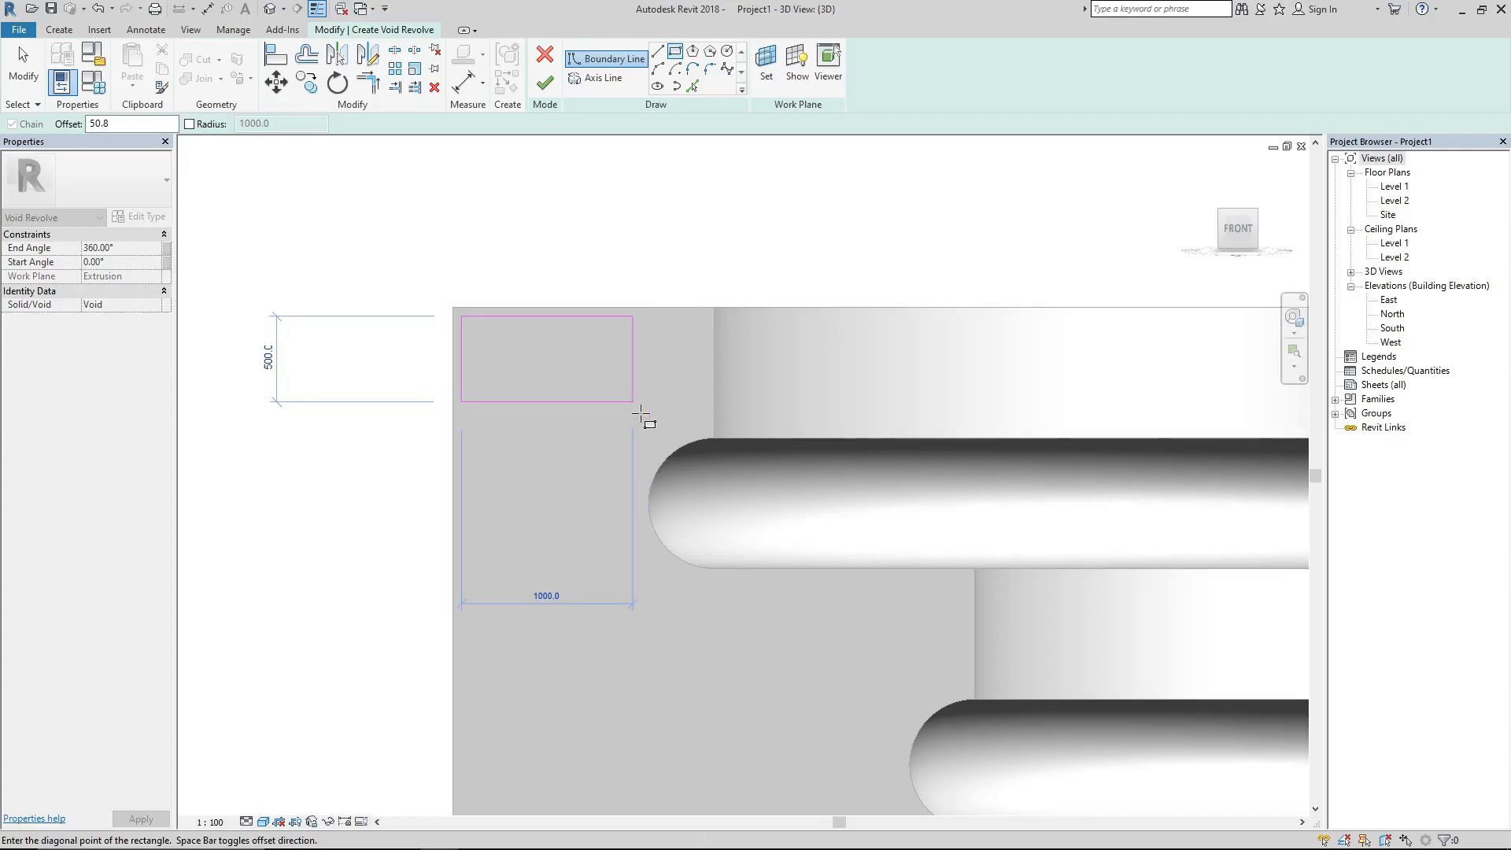
key(space)
key(space)
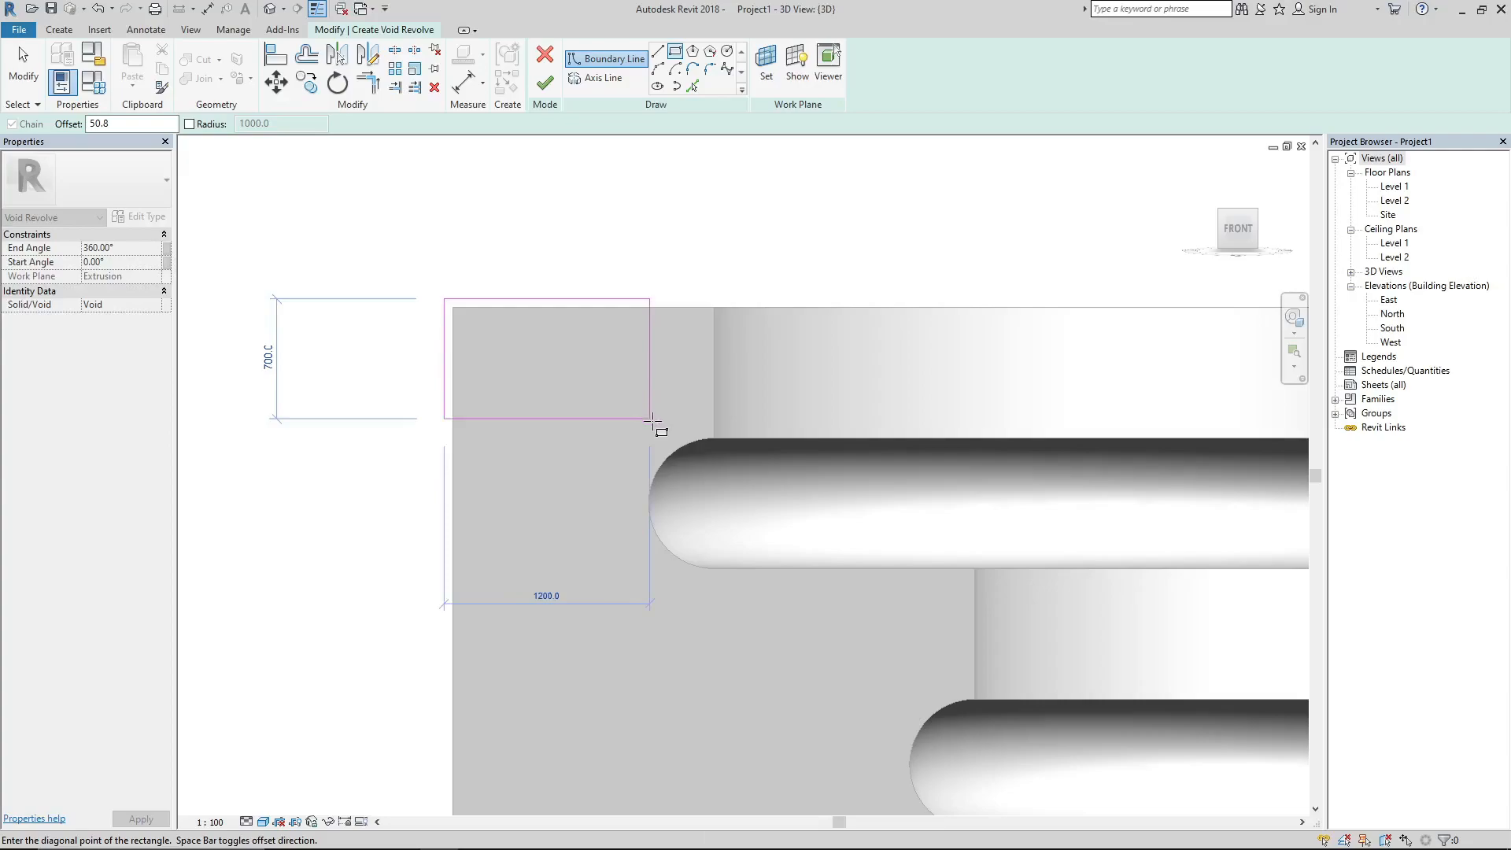
click(716, 438)
key(Escape)
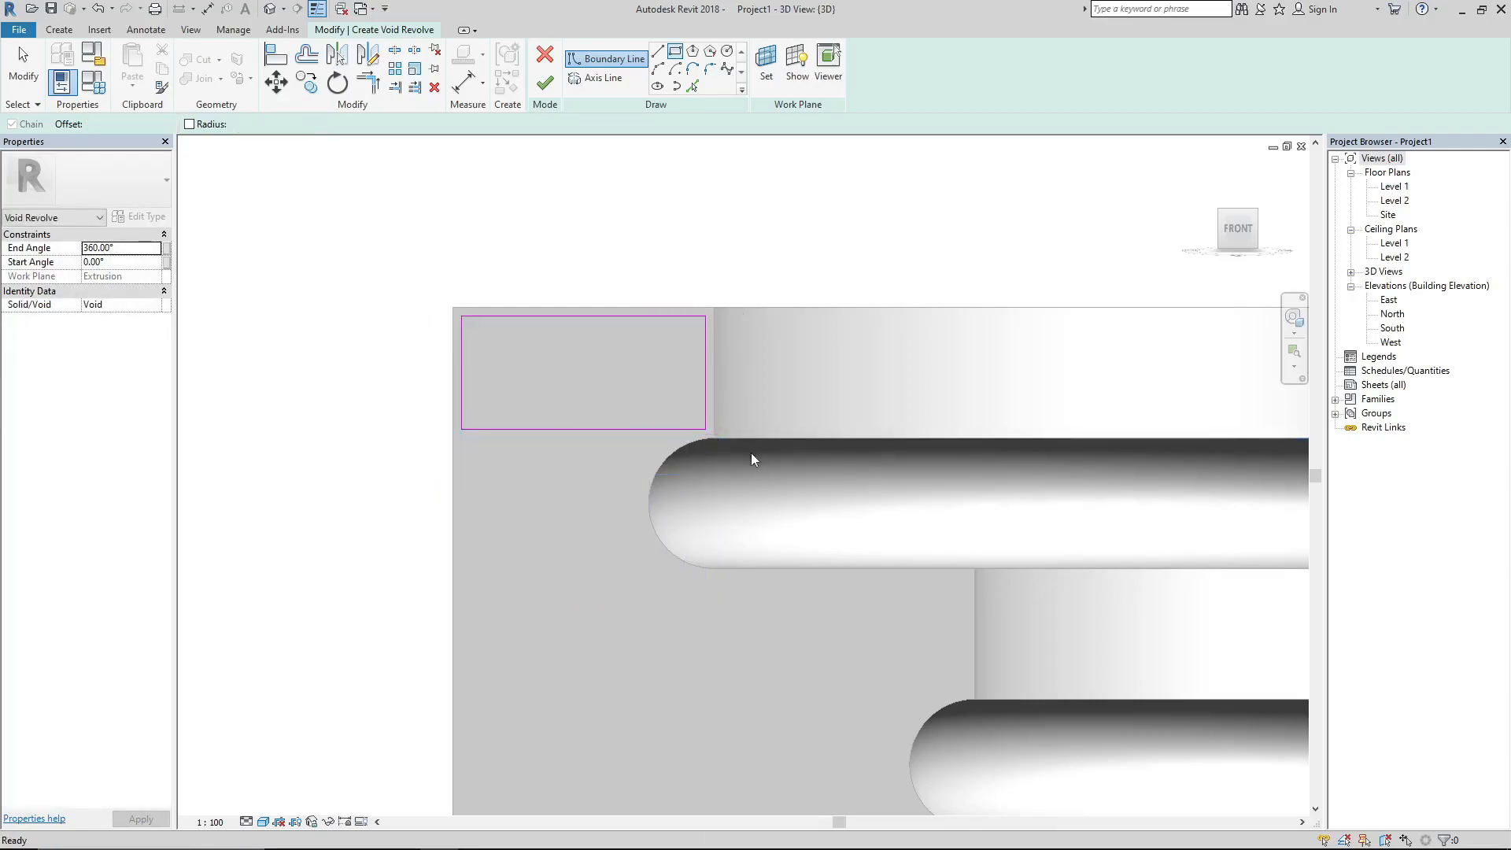
- Copy the rectangle diagonally onto the three lower steps, using the steps' corners as reference points
drag(466, 236, 444, 229)
key(c)
key(c)
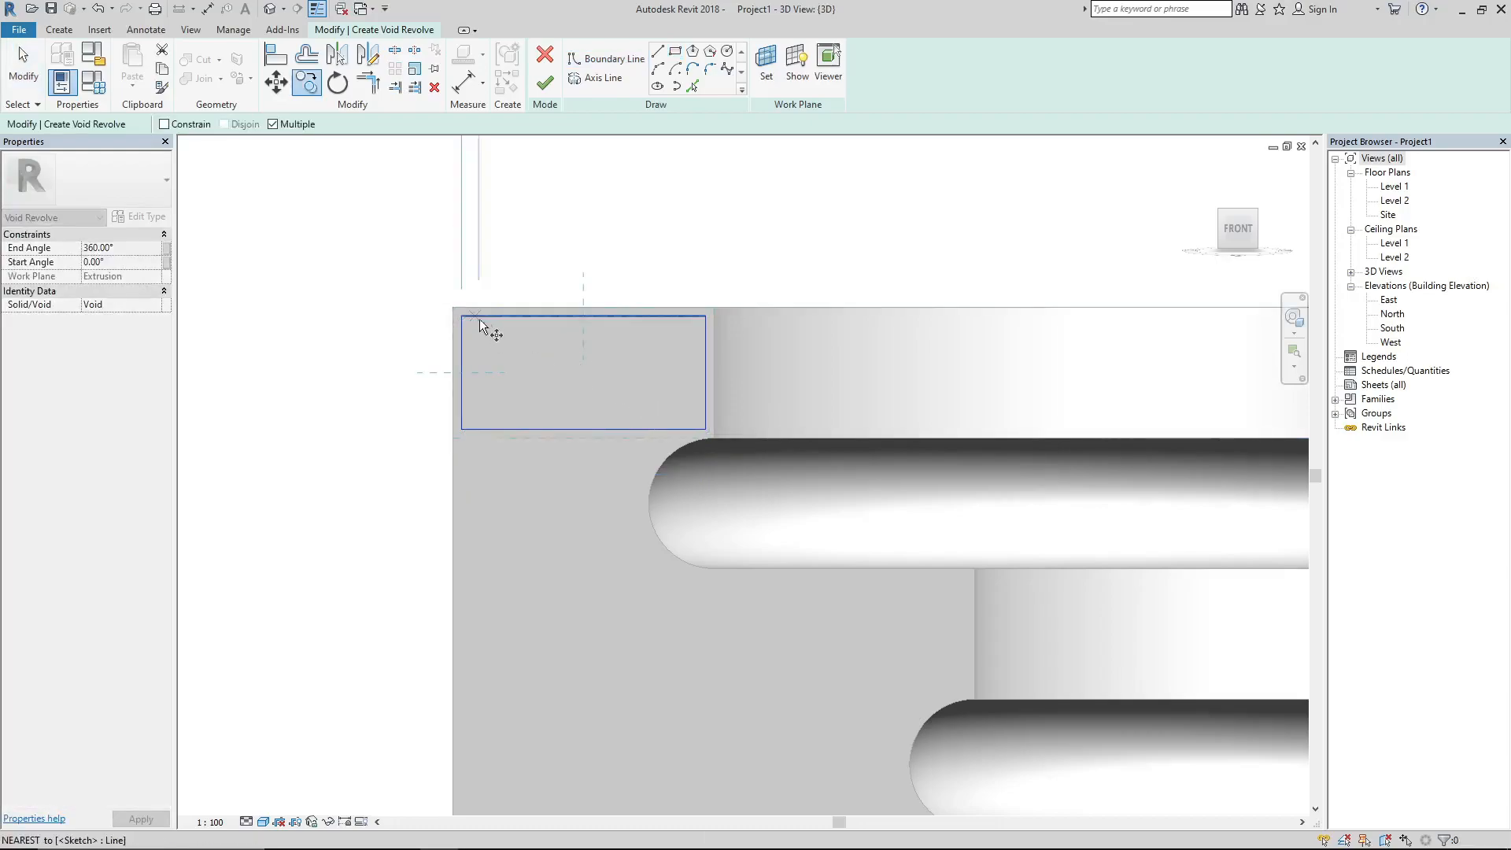
click(714, 438)
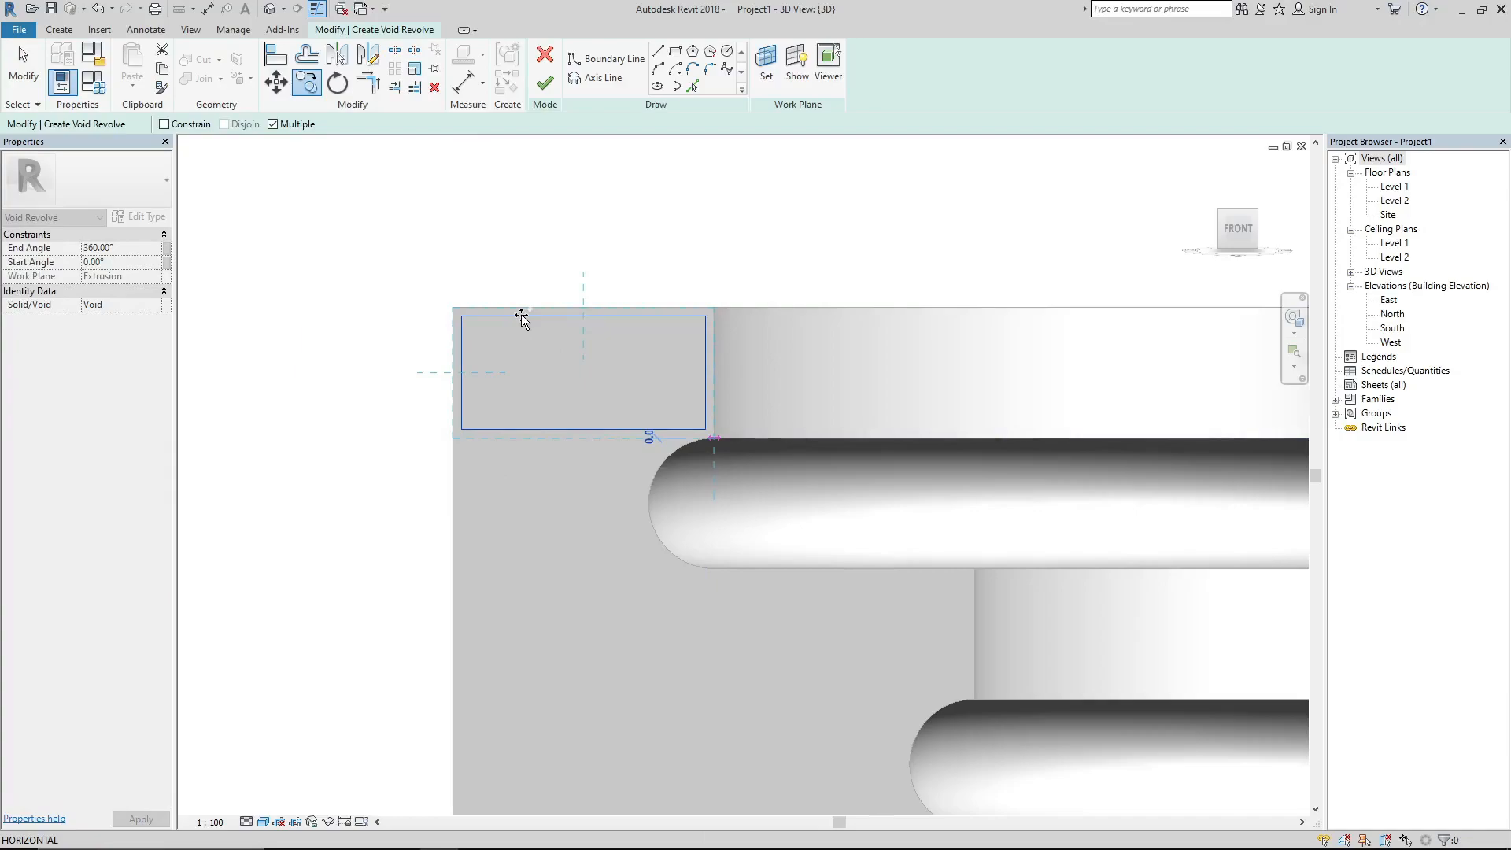
scroll(521, 314, down, 6)
scroll(592, 373, up, 4)
click(592, 370)
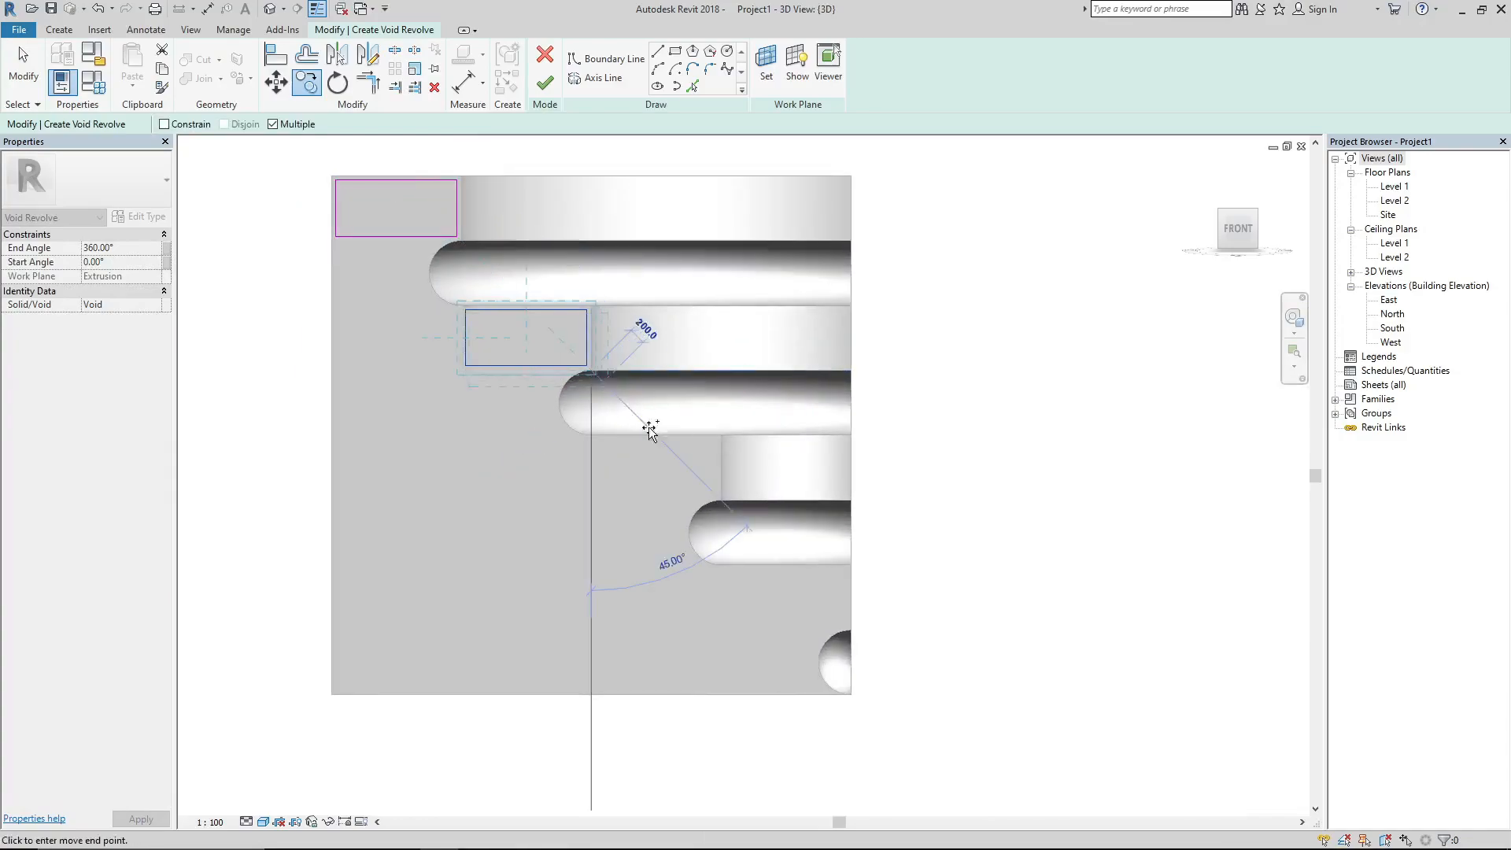
click(720, 497)
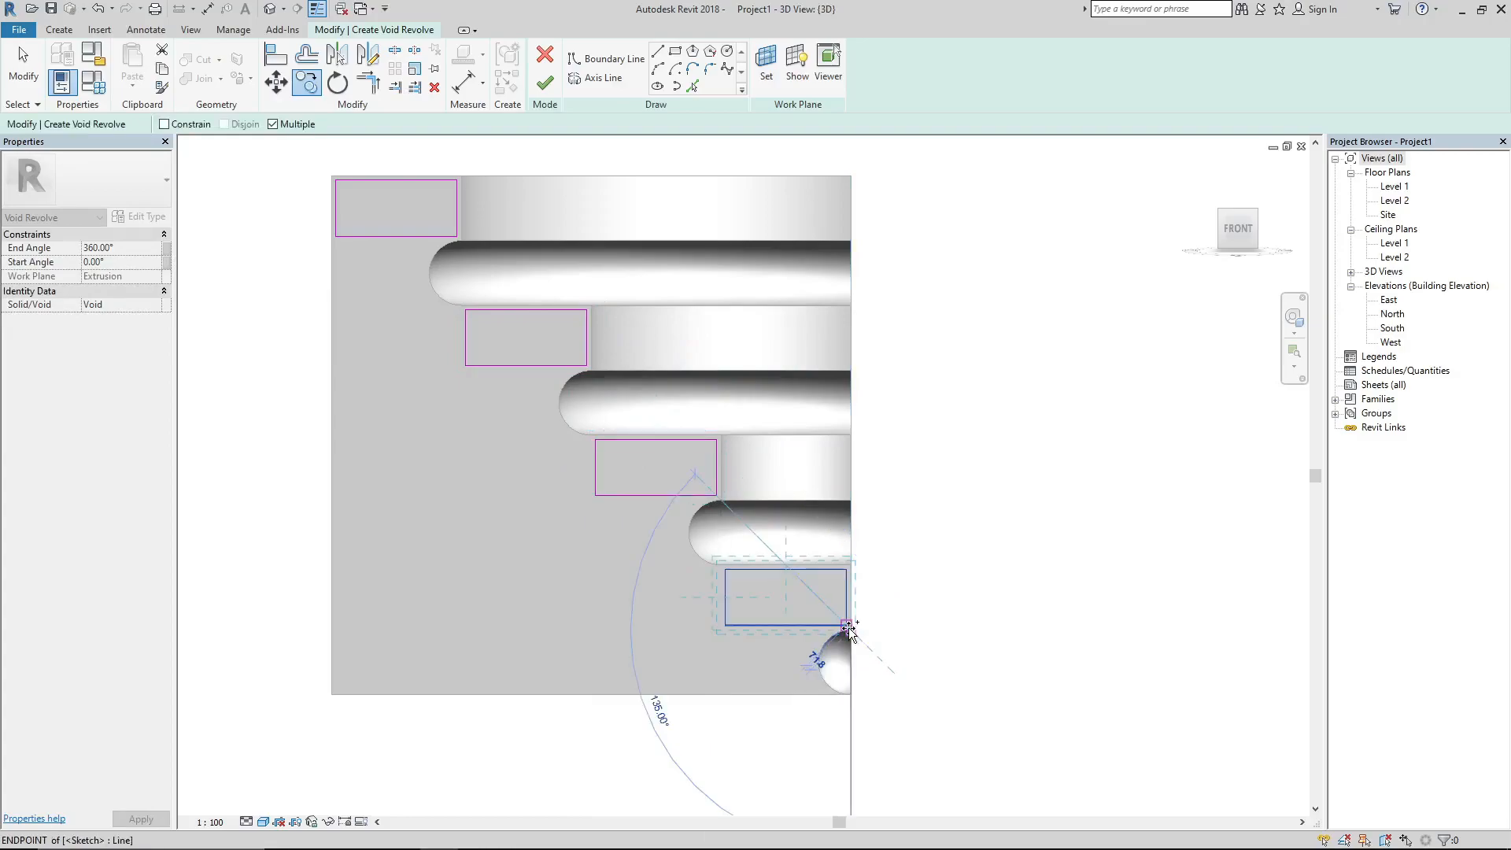
click(850, 630)
key(Escape)
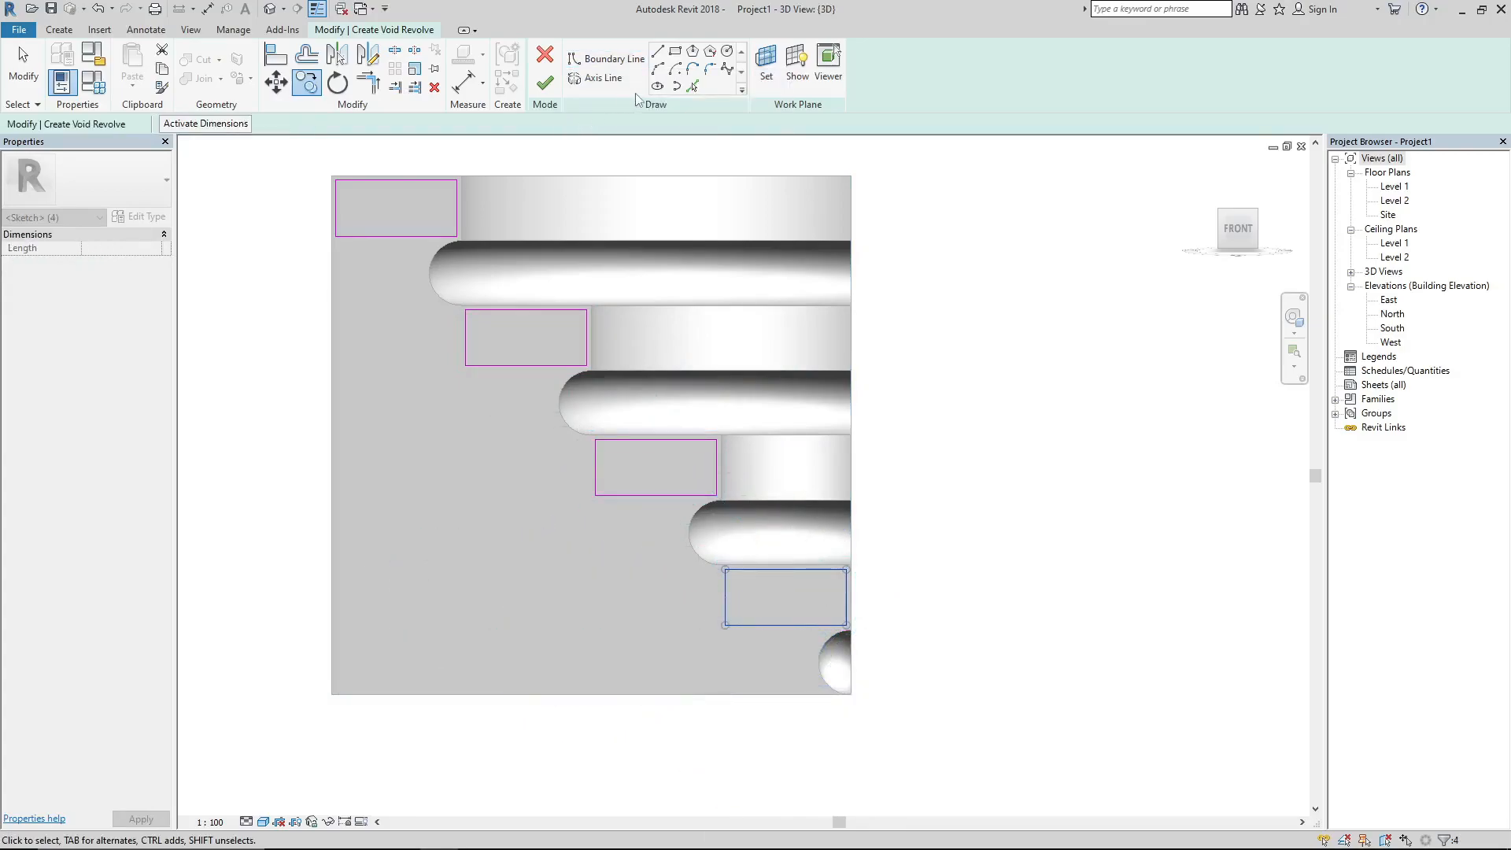
key(Escape)
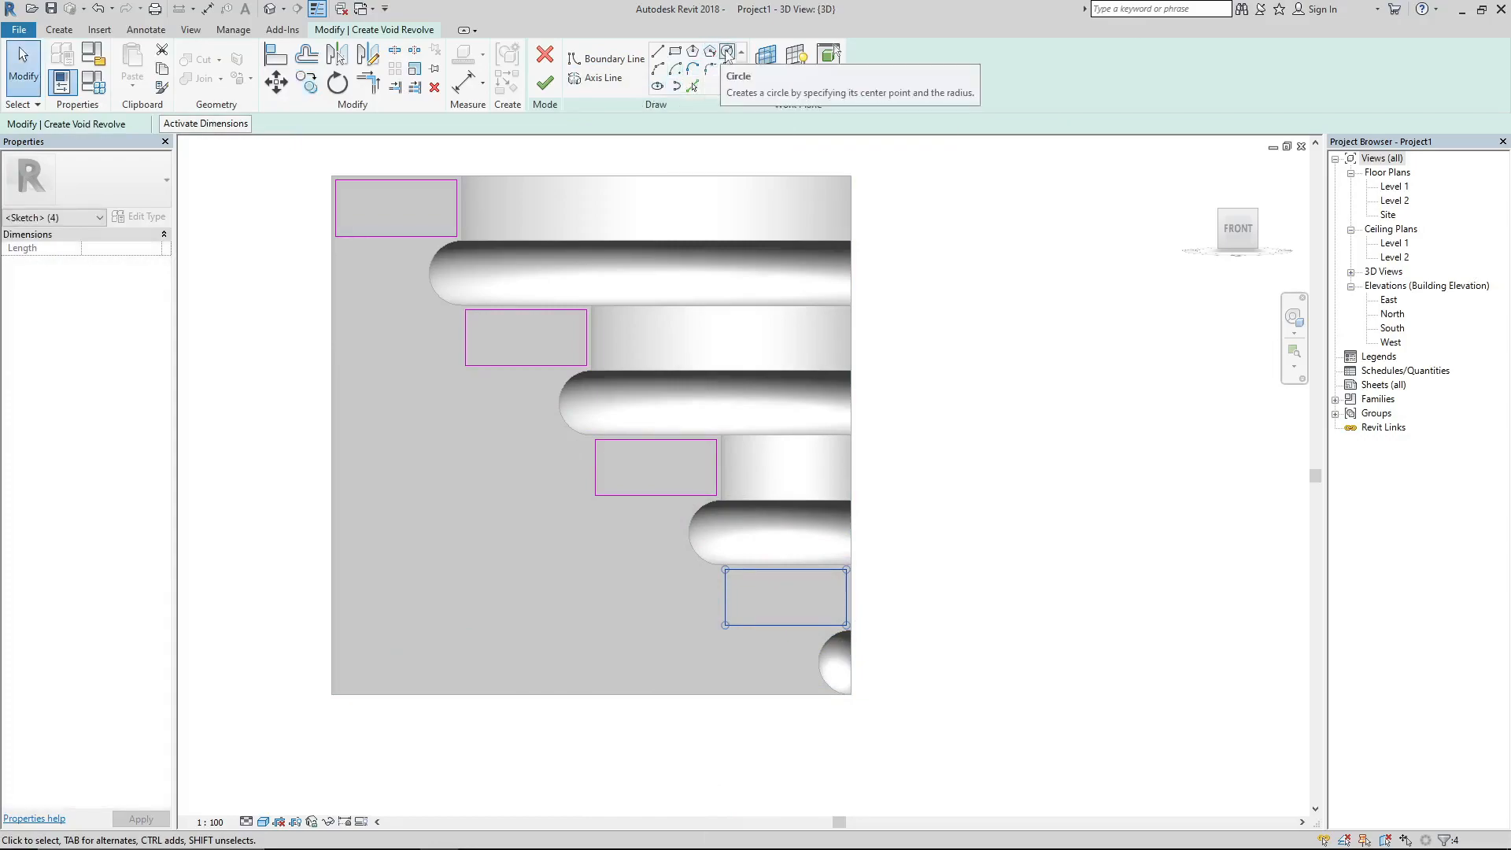
- Draw a boundary circle of about 1578 mm radius in the face's lower left area and nudge it slightly right
click(726, 52)
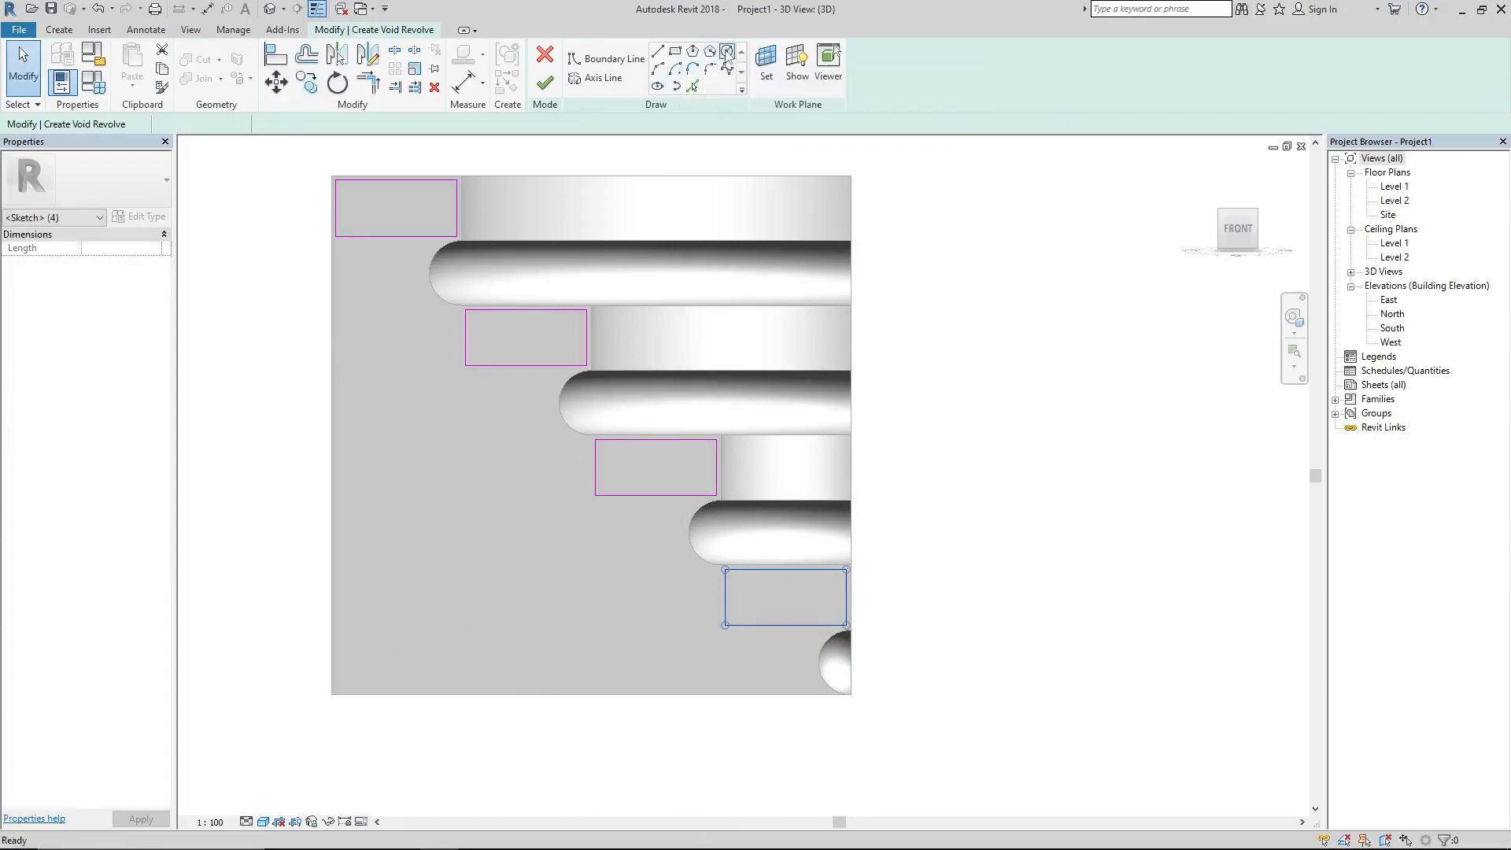
click(456, 568)
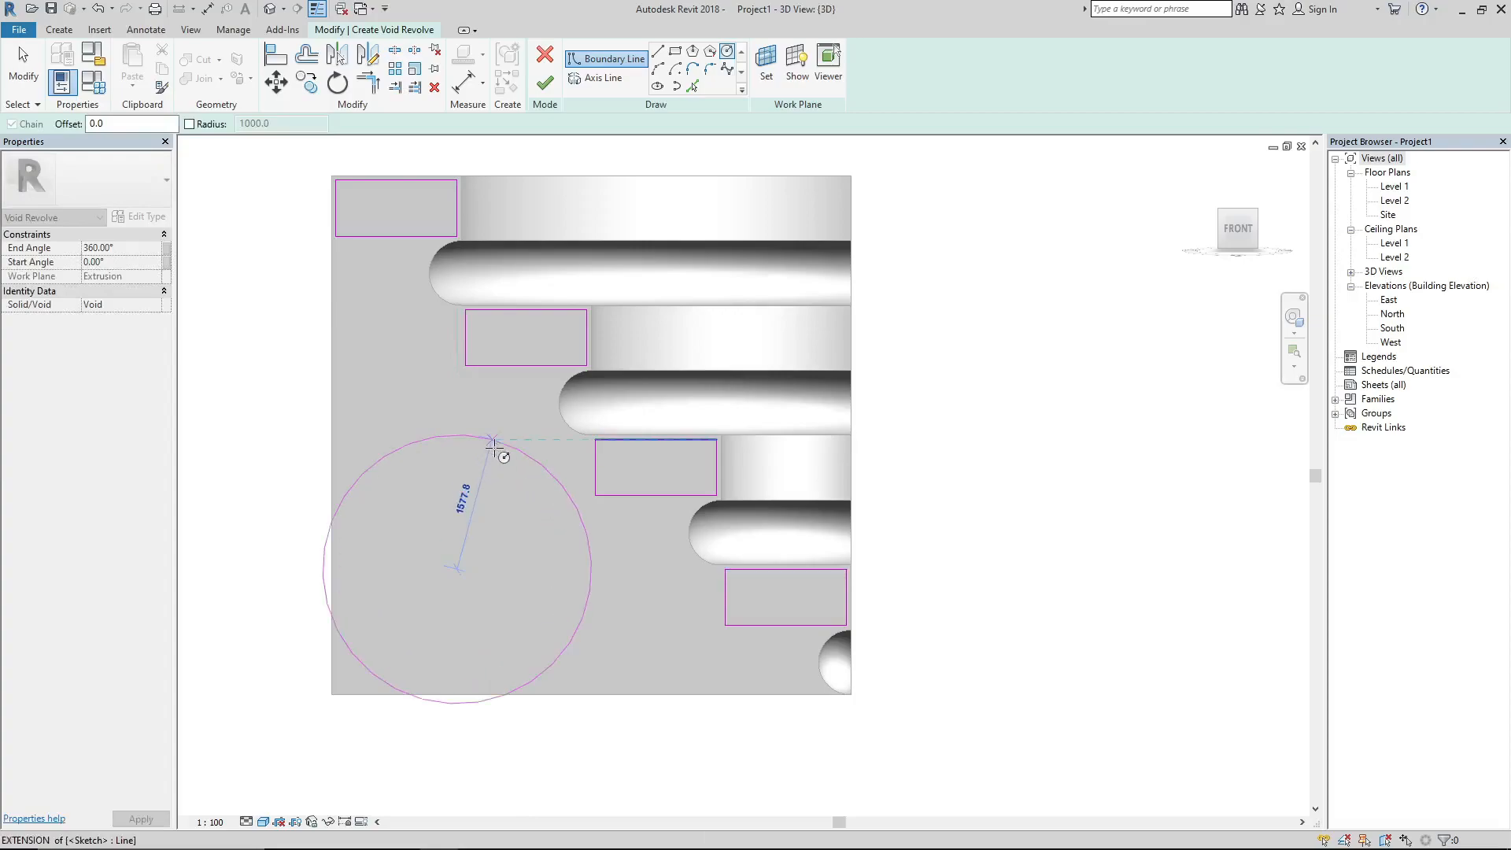
click(494, 447)
key(Escape)
drag(442, 482, 388, 428)
key(Right)
key(Right)
key(Right)
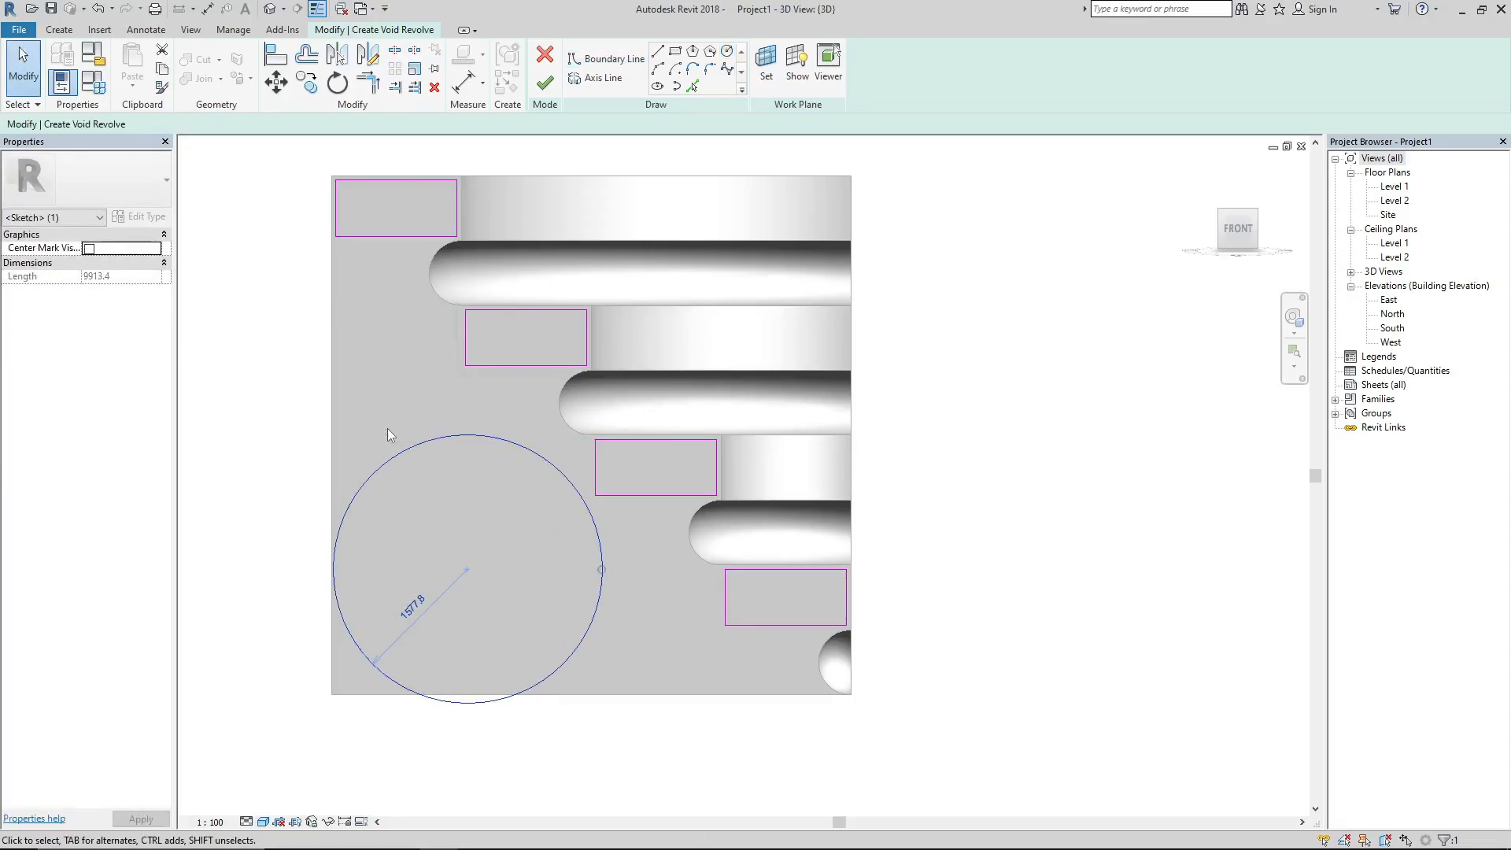
- Nudge the boundary circle upward so it sits inside the block's front face, clear of its lower edge
key(Up)
key(Up)
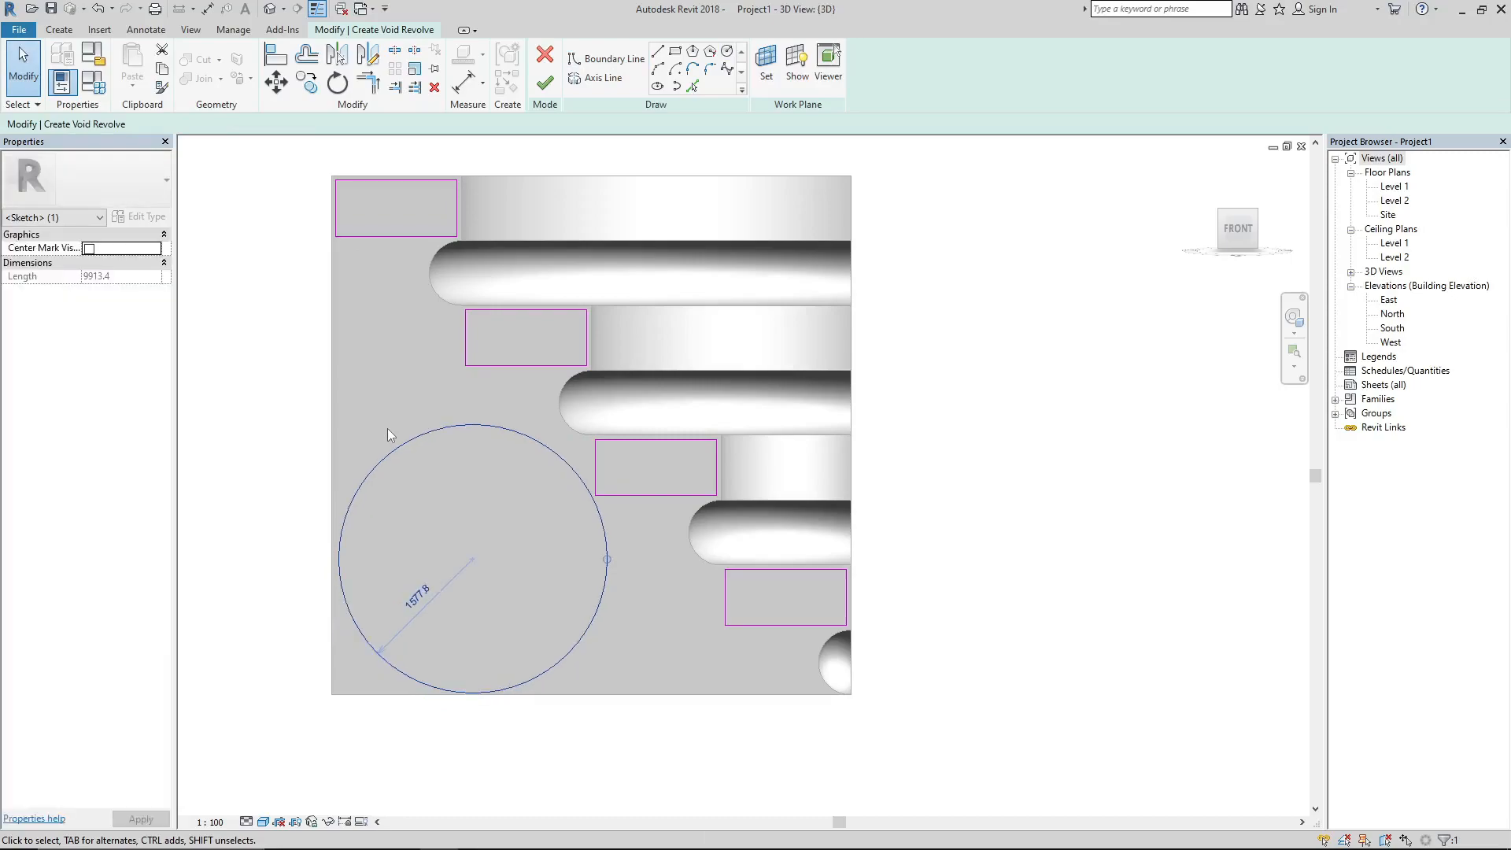
key(Left)
key(Up)
key(Right)
- Set the circle's radius to 1500 mm and nudge the circle down slightly
click(406, 591)
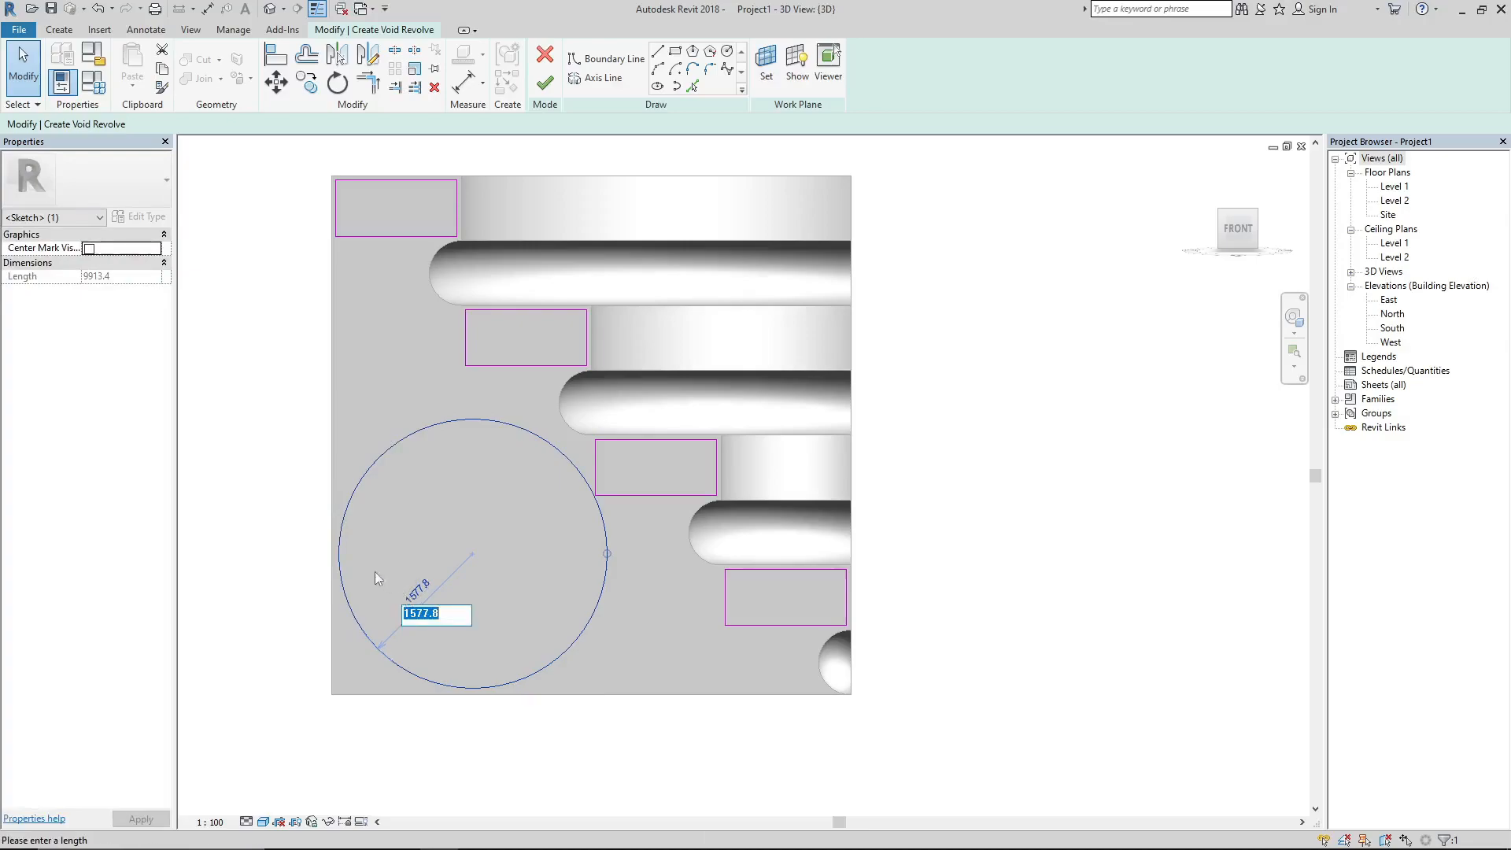
text(1500)
key(Return)
key(Down)
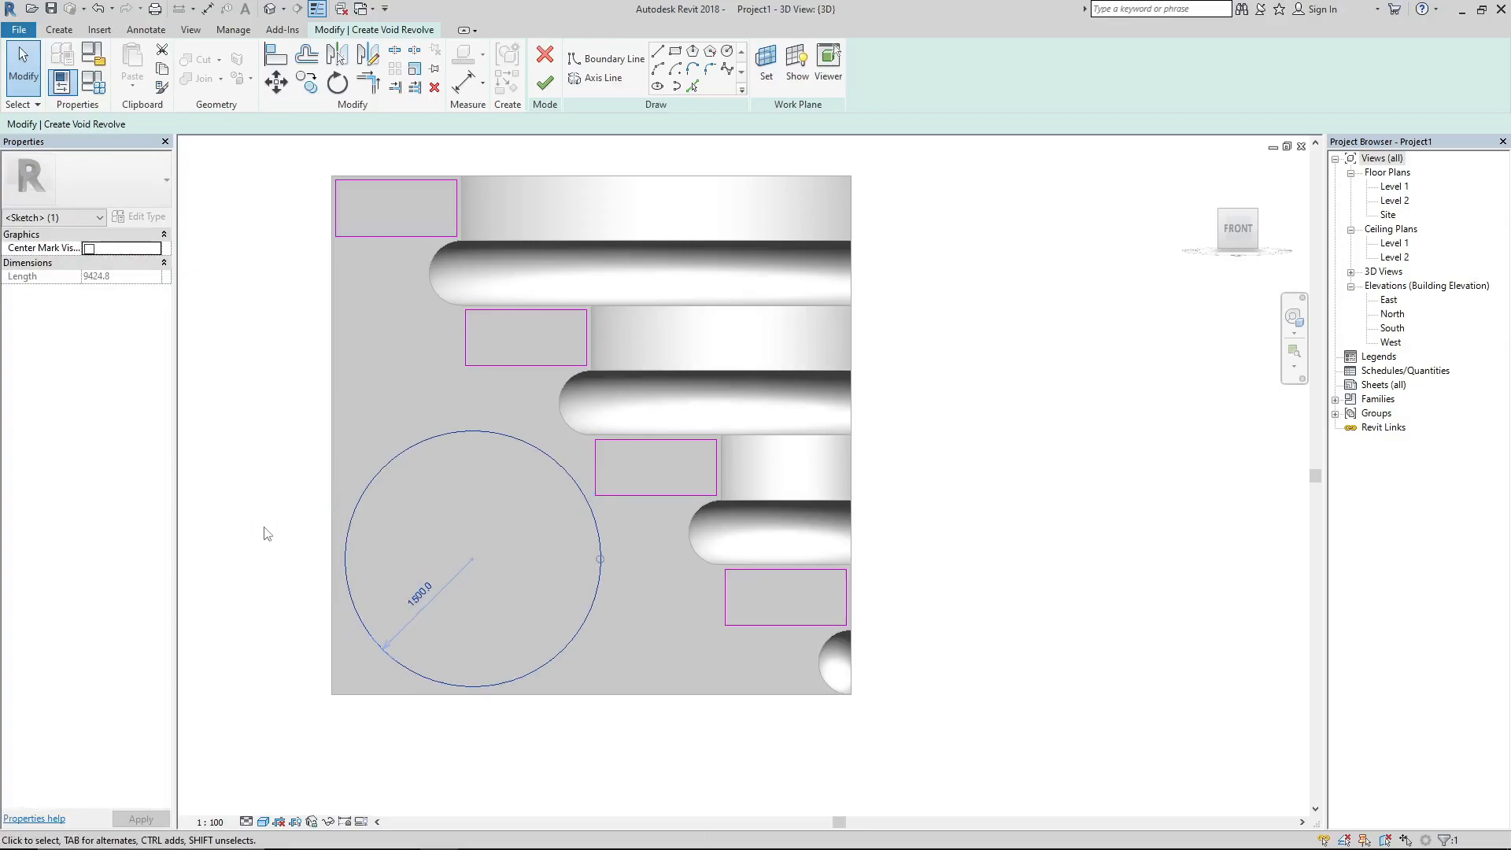
- Draw an axis line about 2997 mm long up the front face's right edge from the lower corner, and finish the void revolve sketch
click(546, 82)
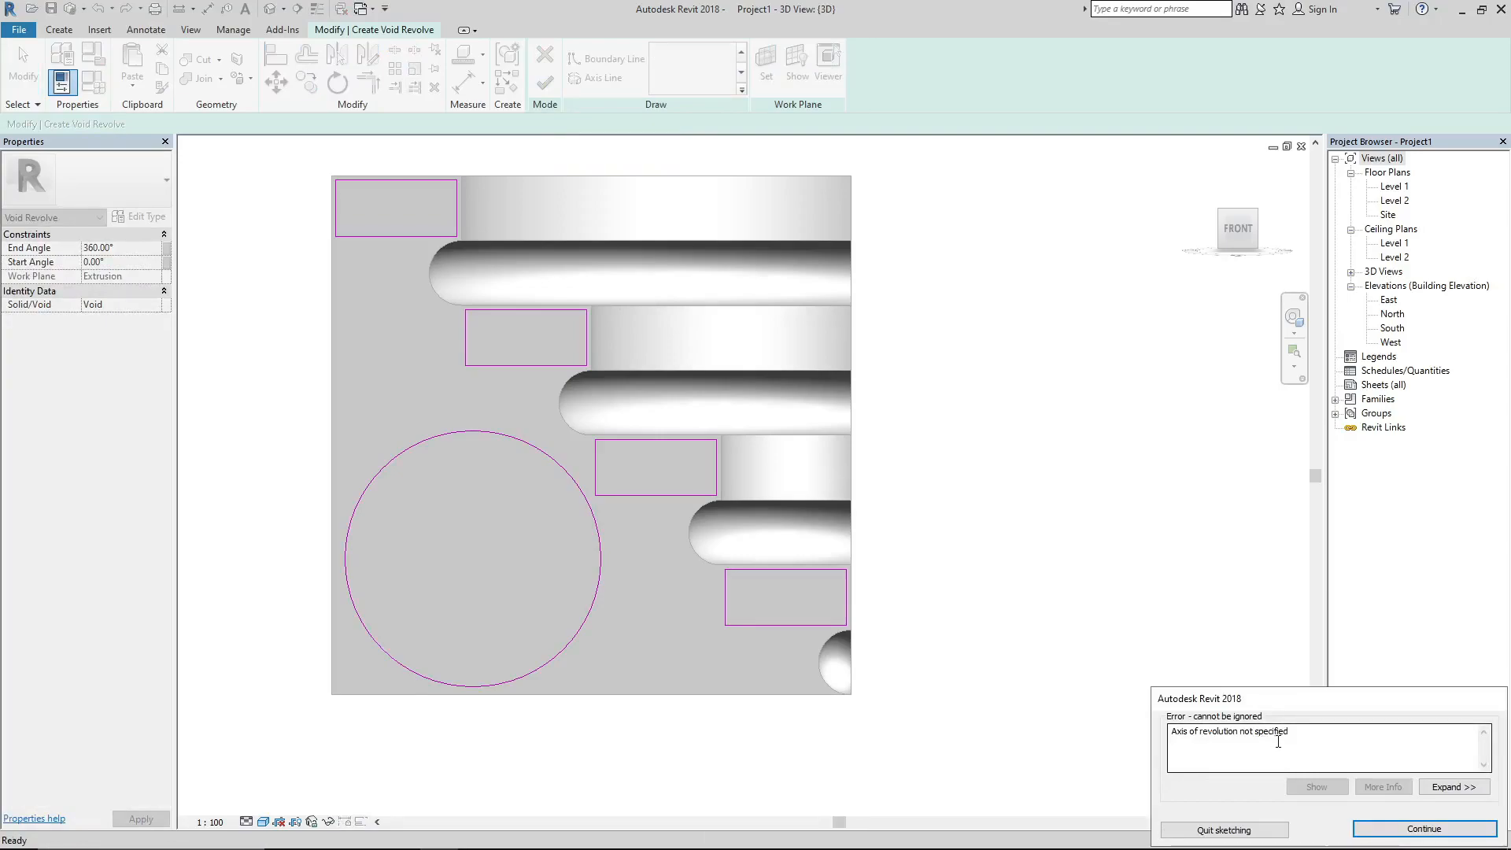
click(1387, 828)
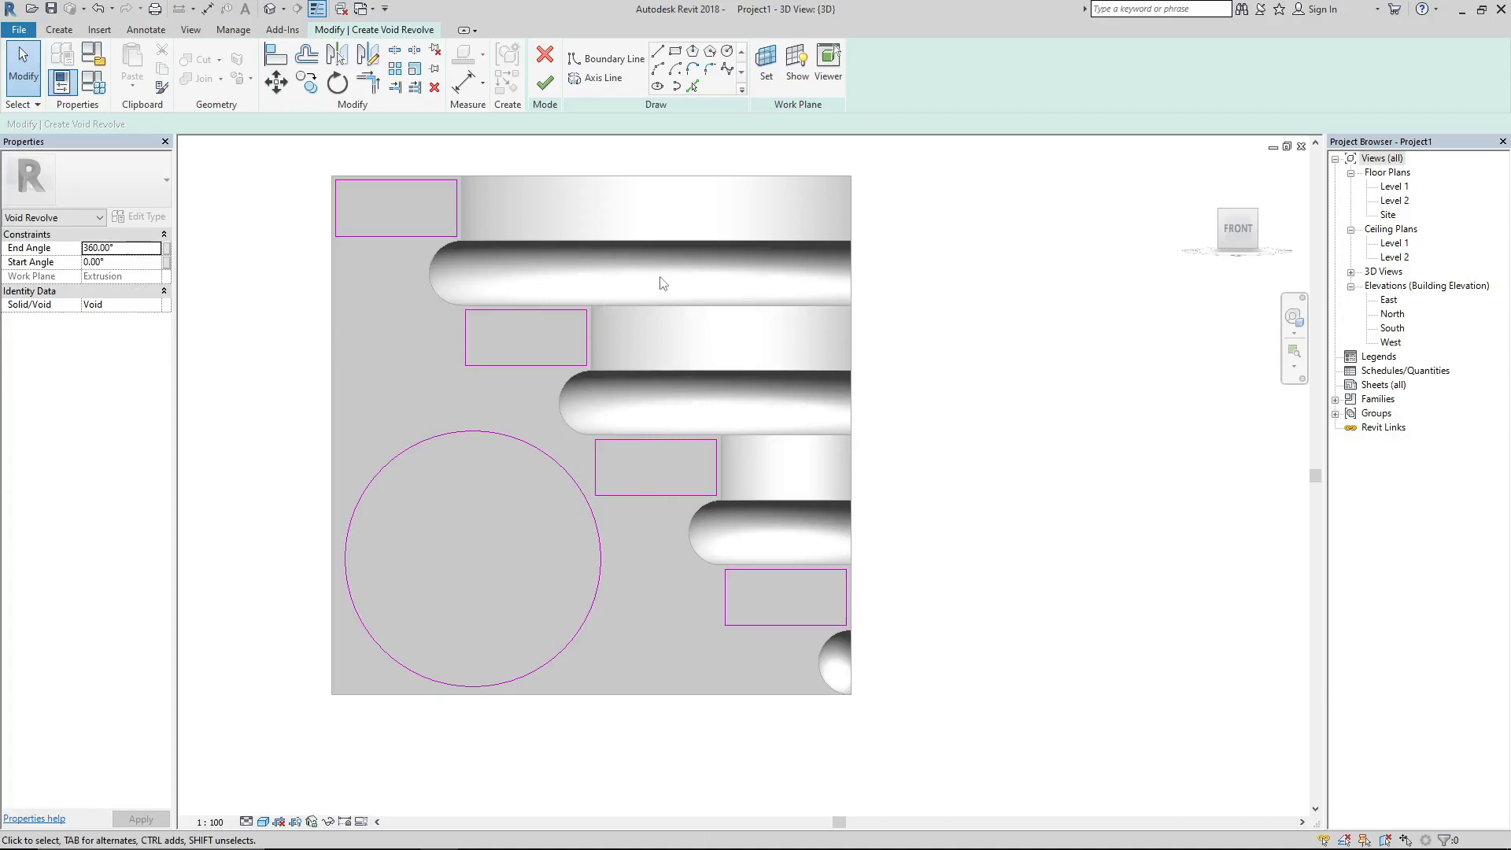
click(603, 77)
click(851, 694)
click(852, 443)
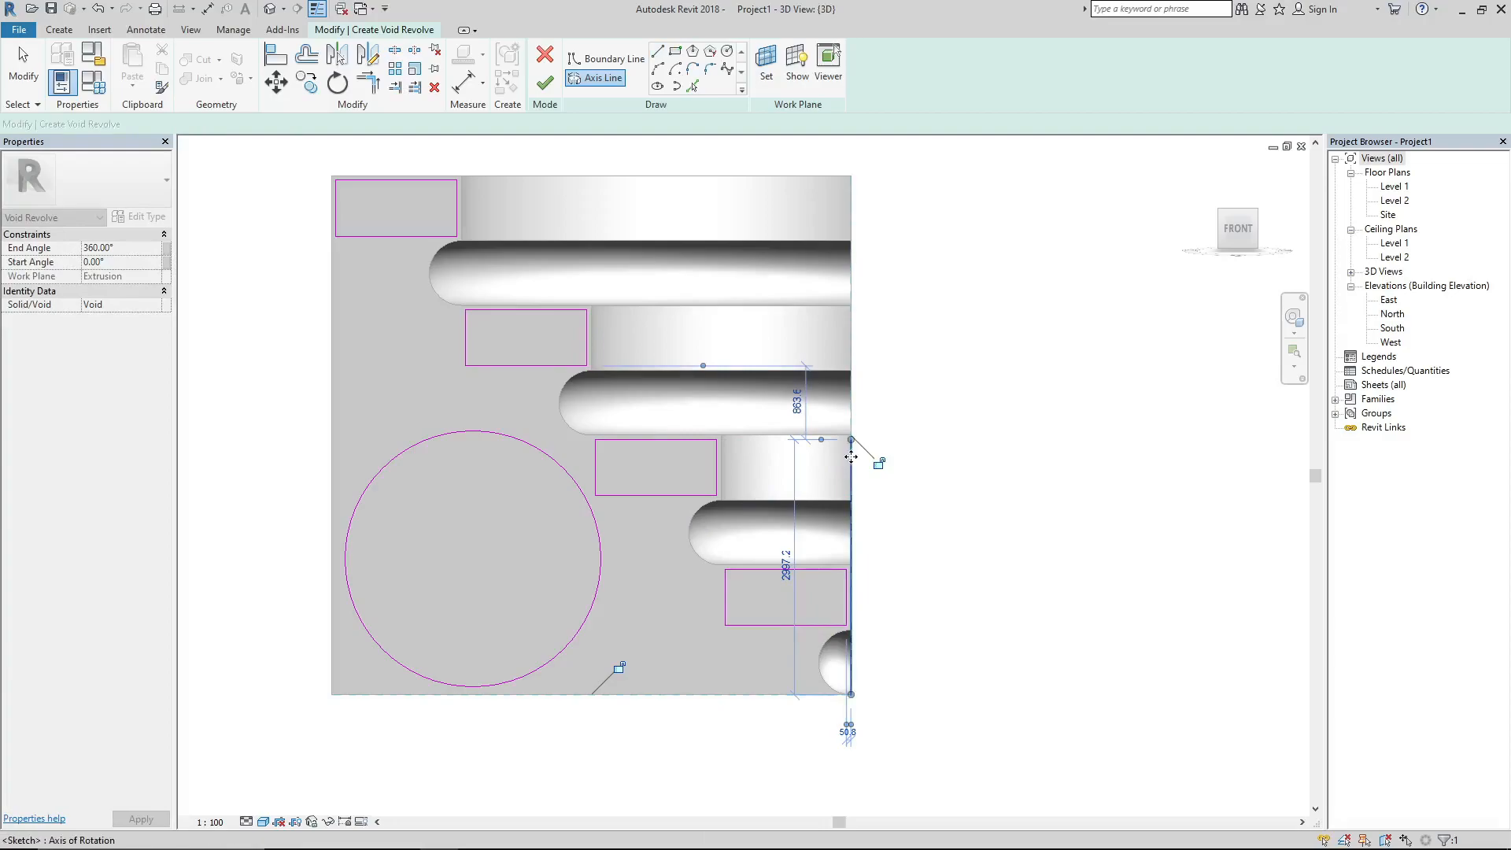
click(850, 456)
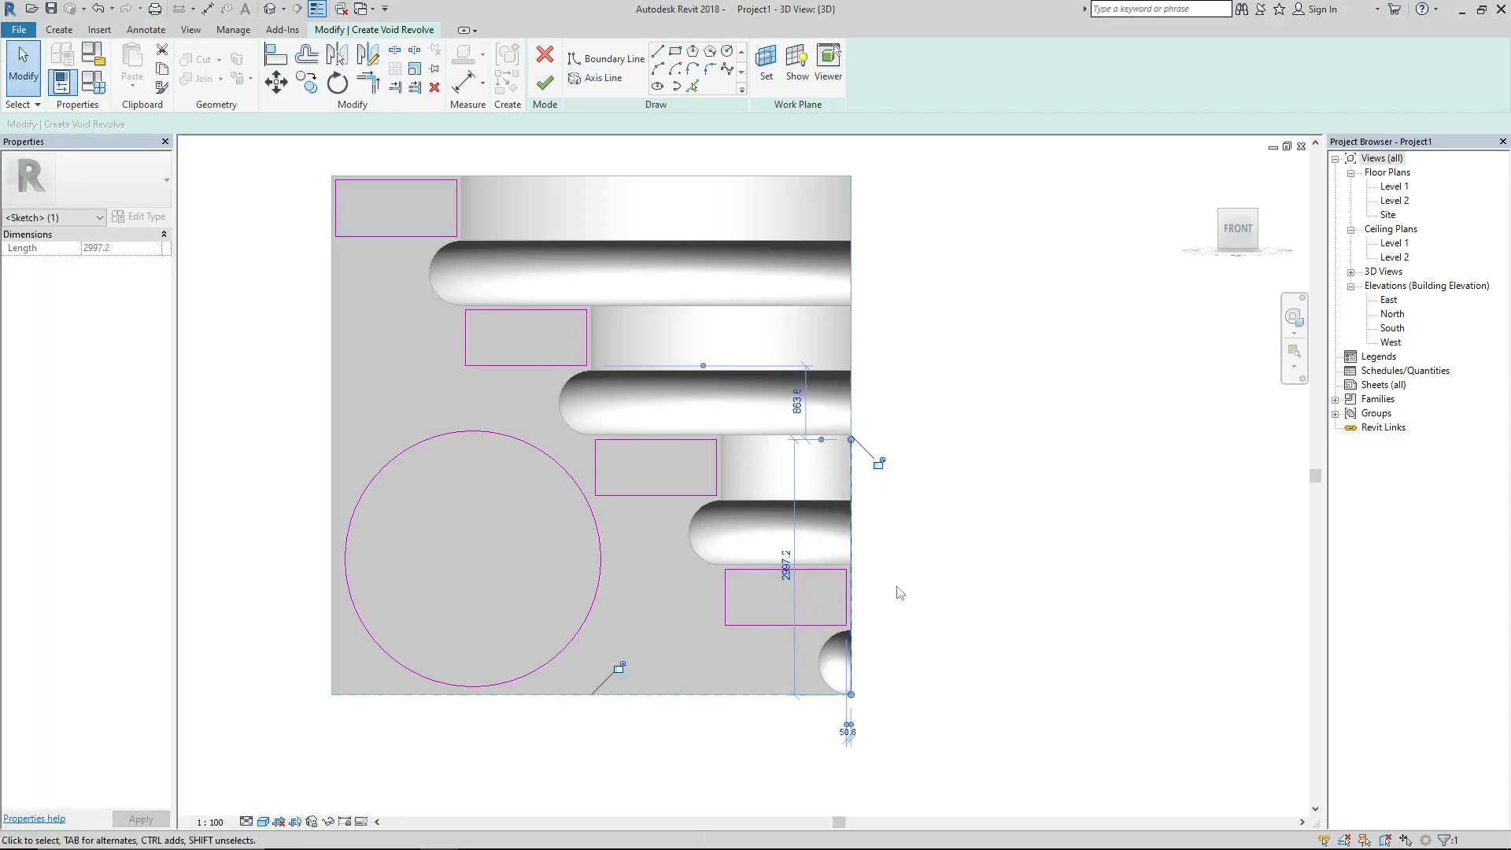
click(543, 86)
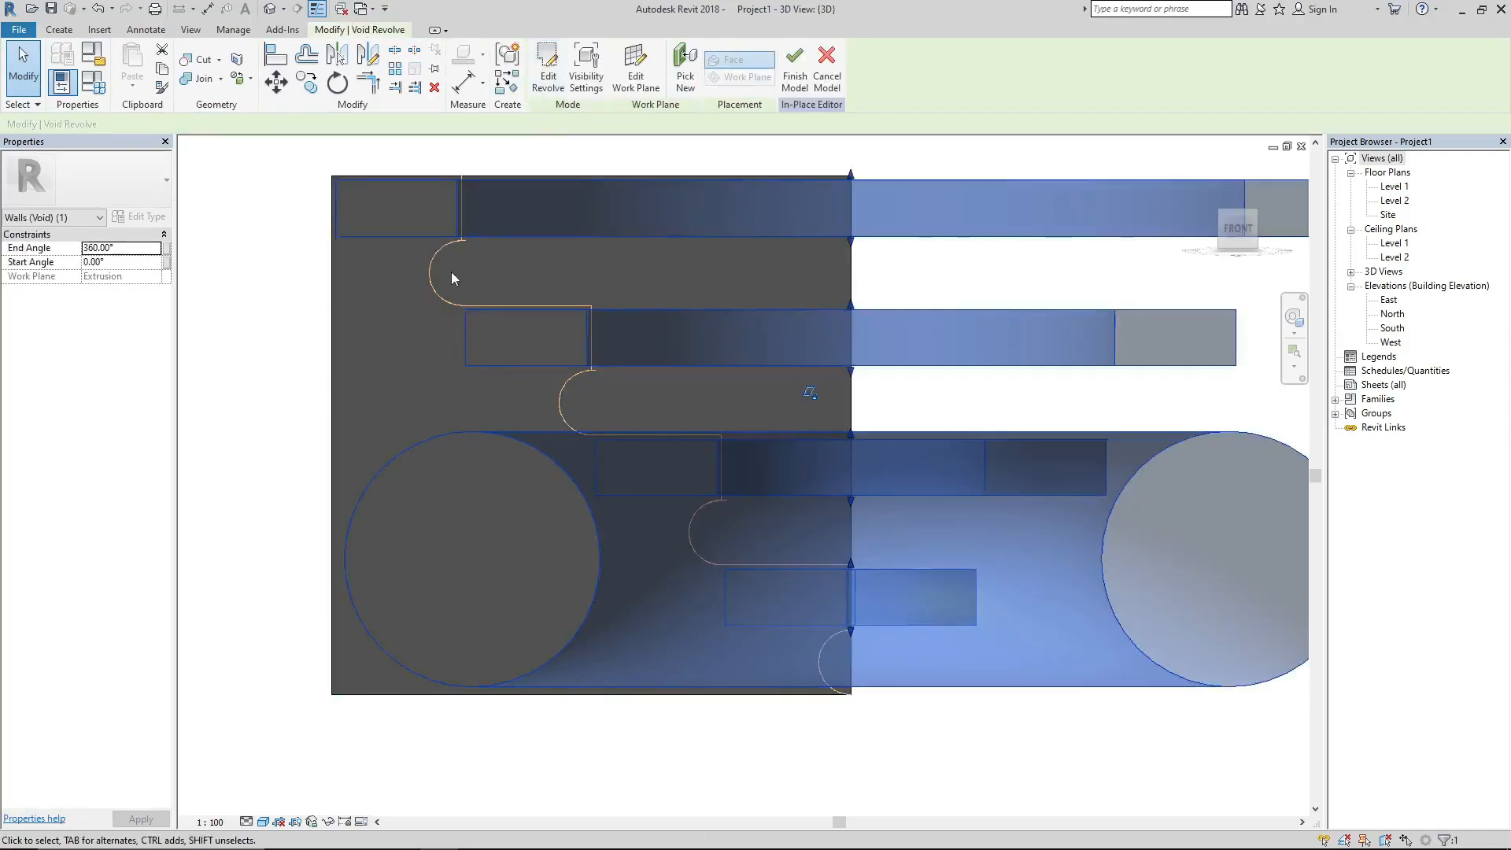
- Set the end angle of the new void revolve to 90°
scroll(444, 283, down, 3)
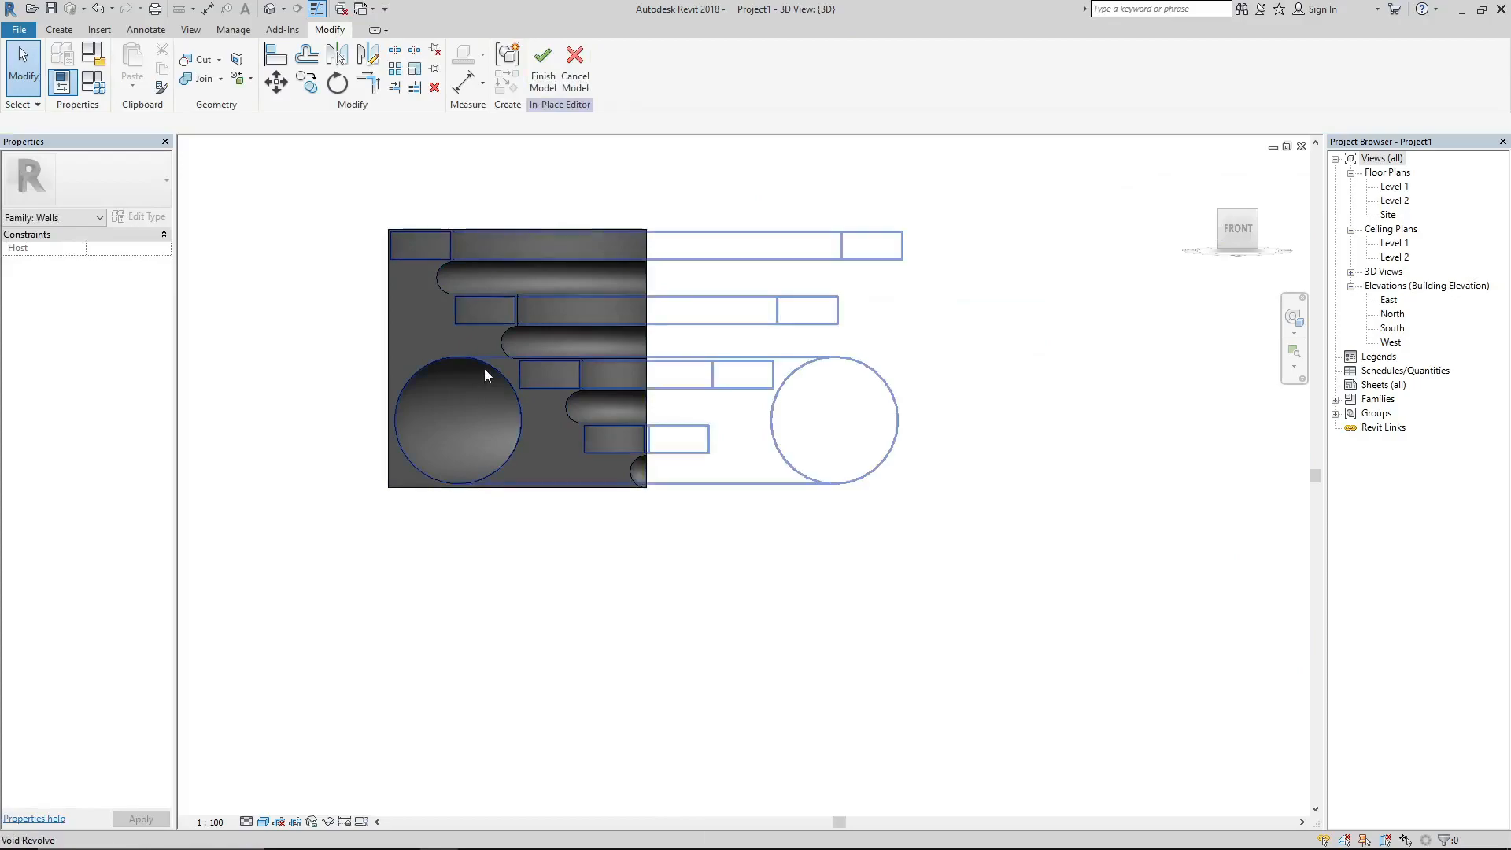
click(469, 360)
click(116, 248)
text(90)
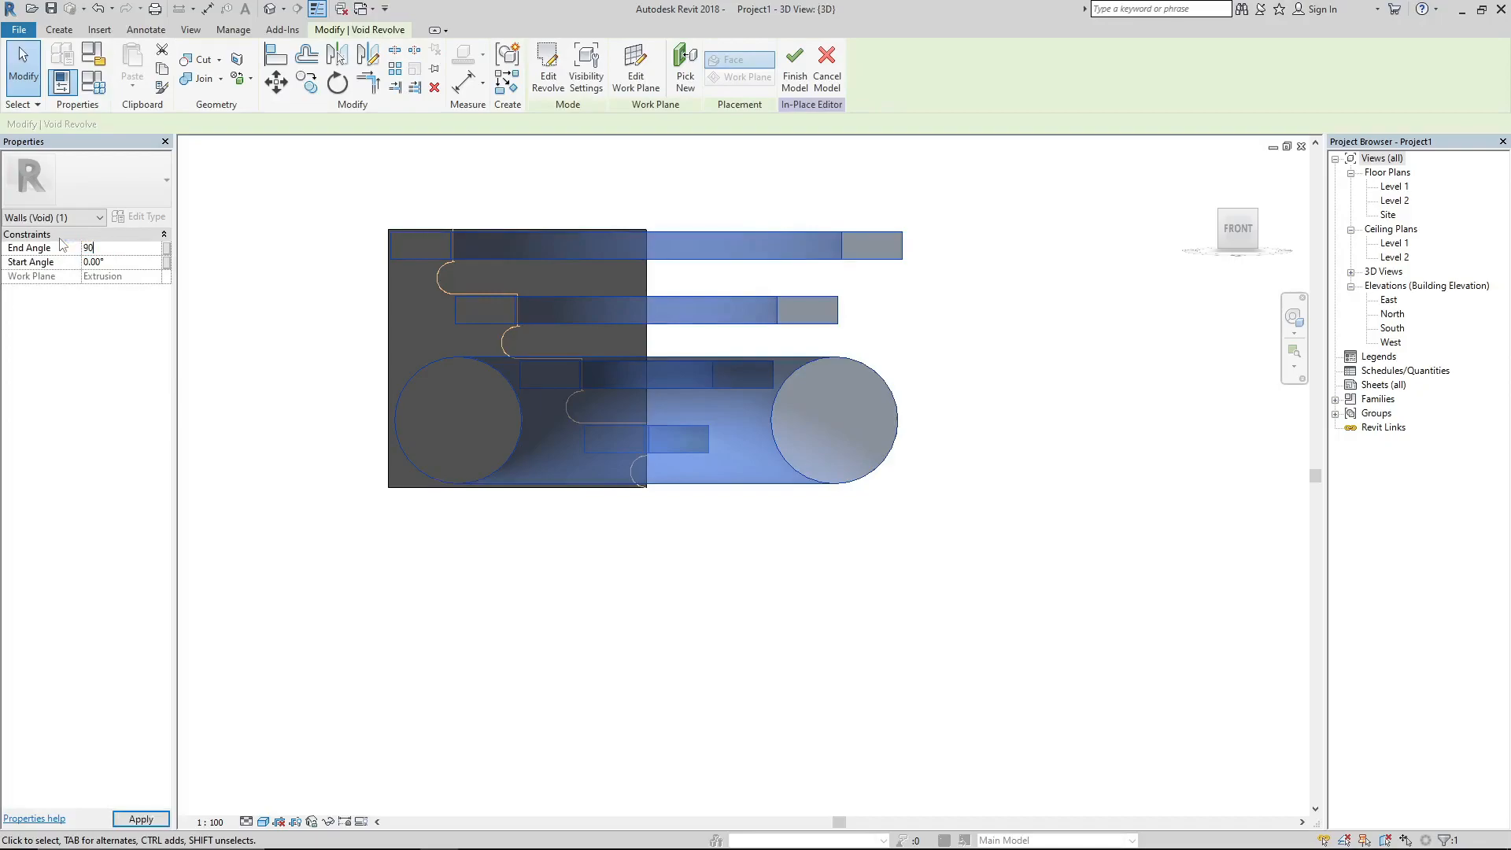
click(768, 276)
- Check the void cuts on both open faces of the block and finish the in-place wall model
shift+middle_drag(767, 279, 452, 436)
scroll(452, 437, up, 3)
shift+middle_drag(550, 426, 371, 296)
scroll(505, 432, up, 3)
scroll(505, 432, down, 3)
shift+middle_drag(493, 425, 678, 429)
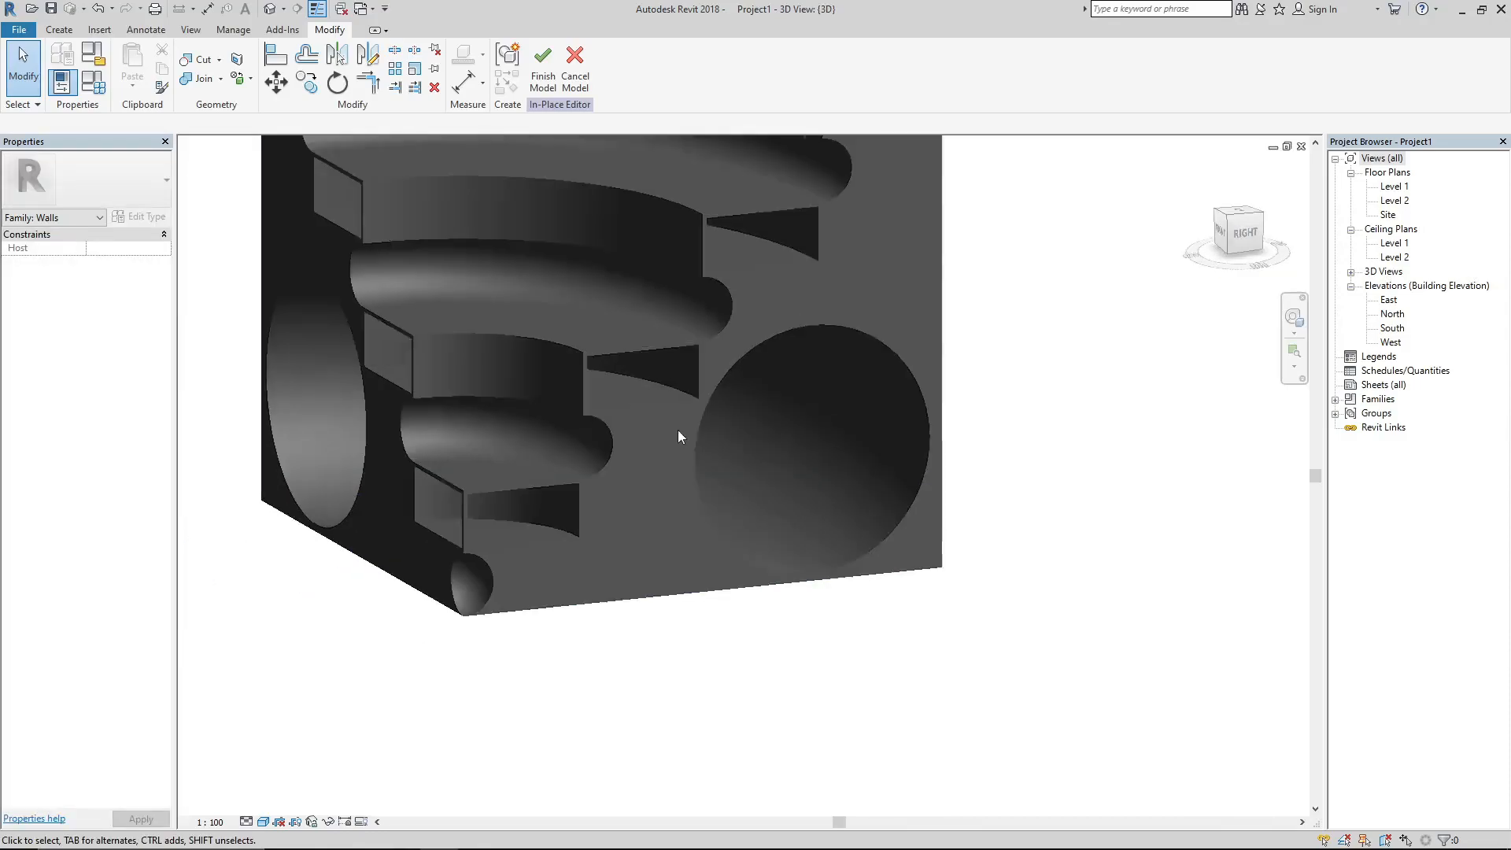
scroll(678, 430, down, 3)
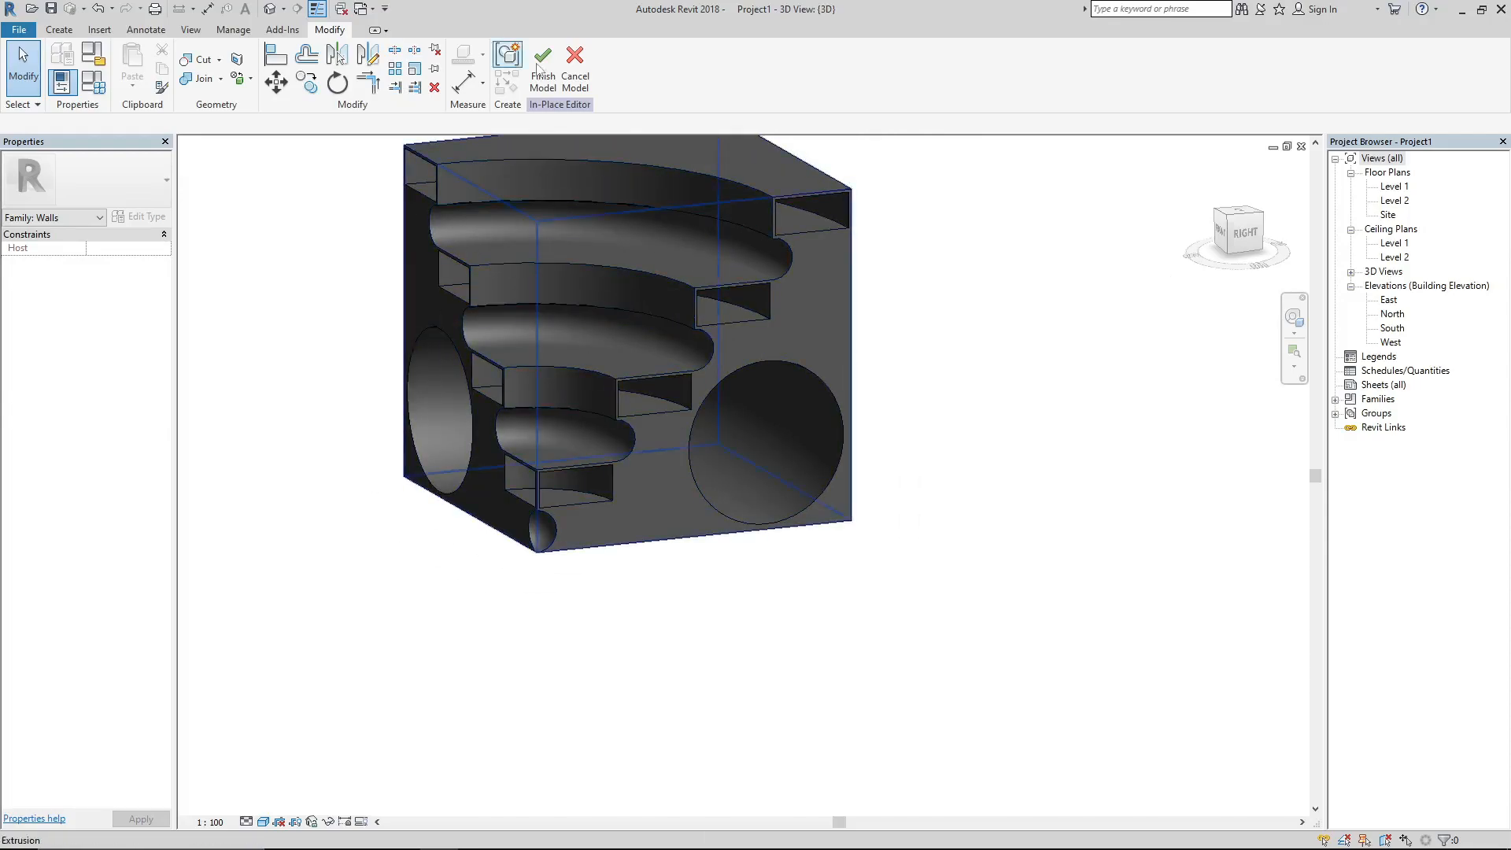
click(540, 68)
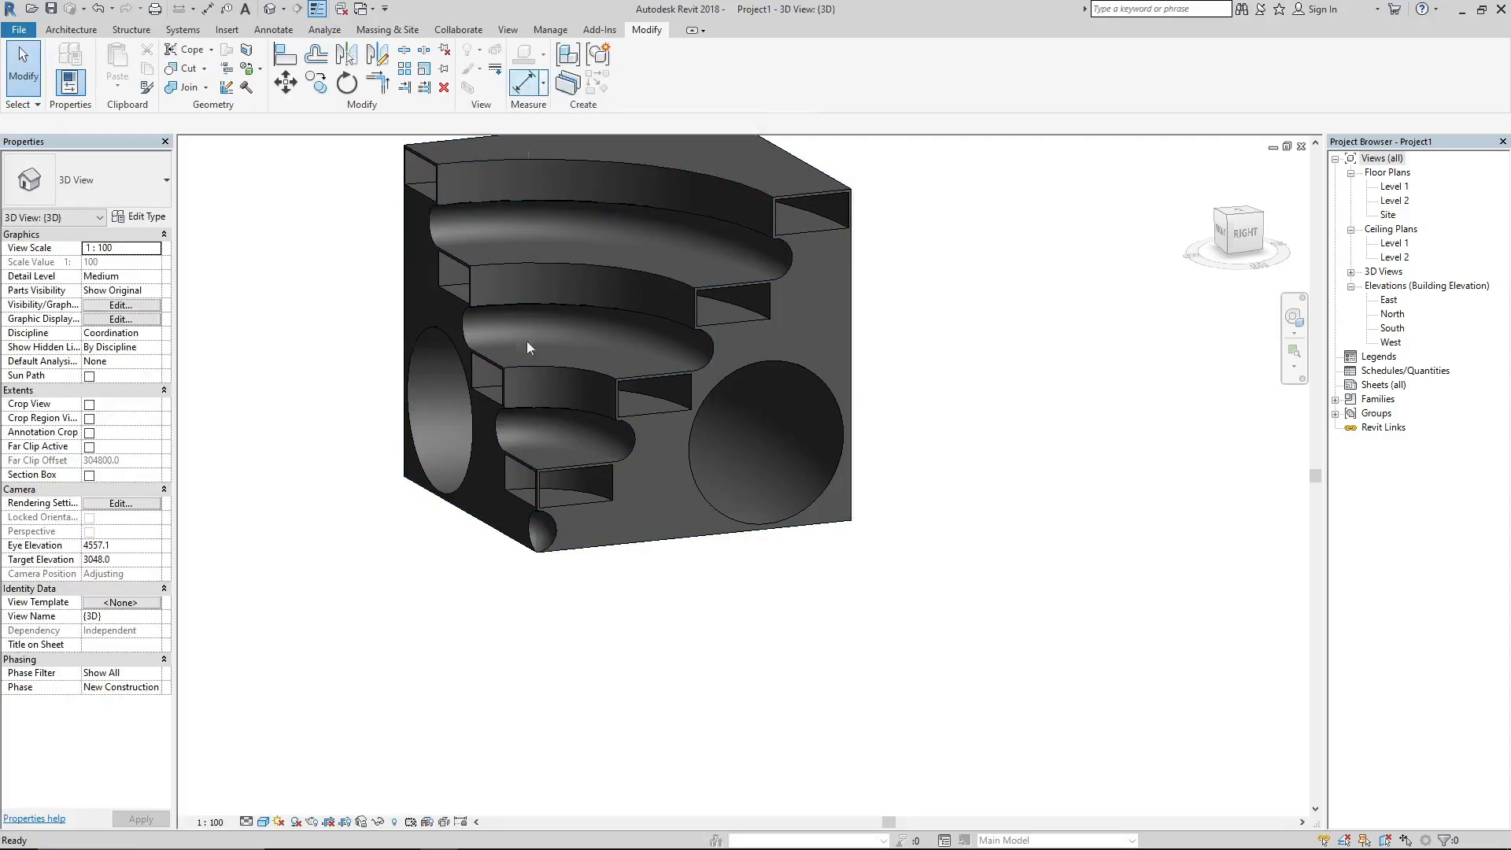
scroll(754, 556, down, 2)
scroll(572, 259, up, 3)
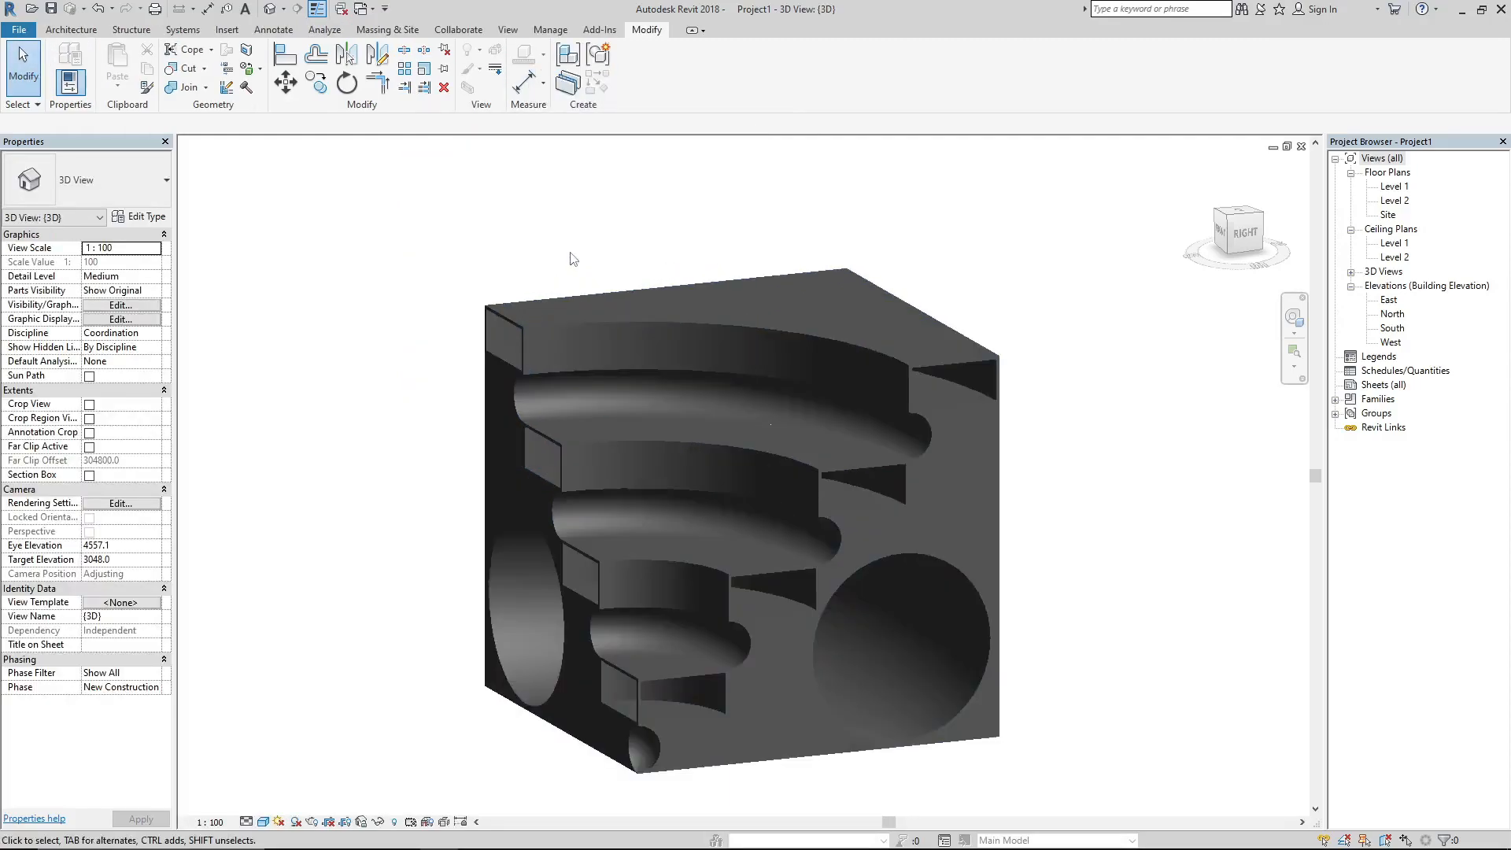